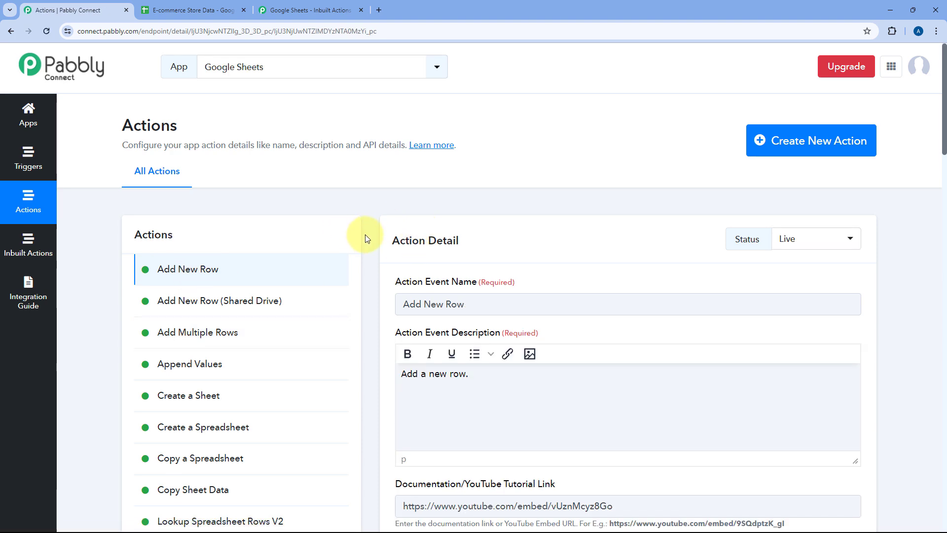
# Review the inbuilt actions attached to the Add New Row action and the spreadsheetId and sheetName placeholders in its API endpoint URL.
pyautogui.scroll(-3, 365, 235)
pyautogui.scroll(-10, 369, 206)
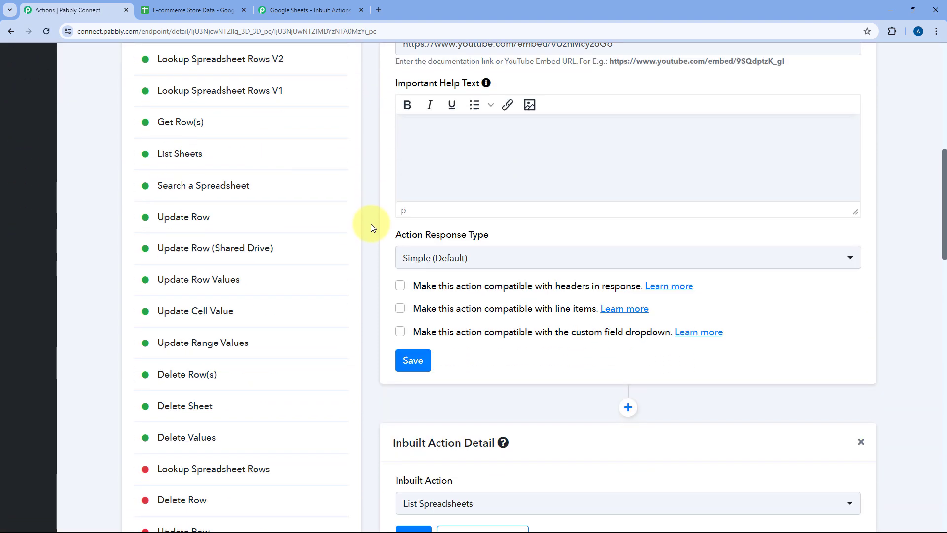
pyautogui.scroll(-3, 371, 227)
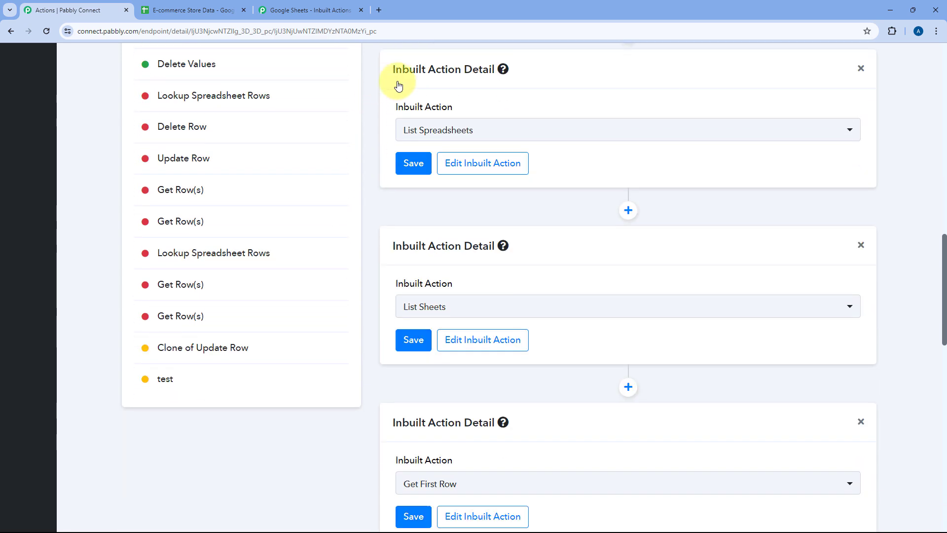
pyautogui.scroll(-2, 373, 217)
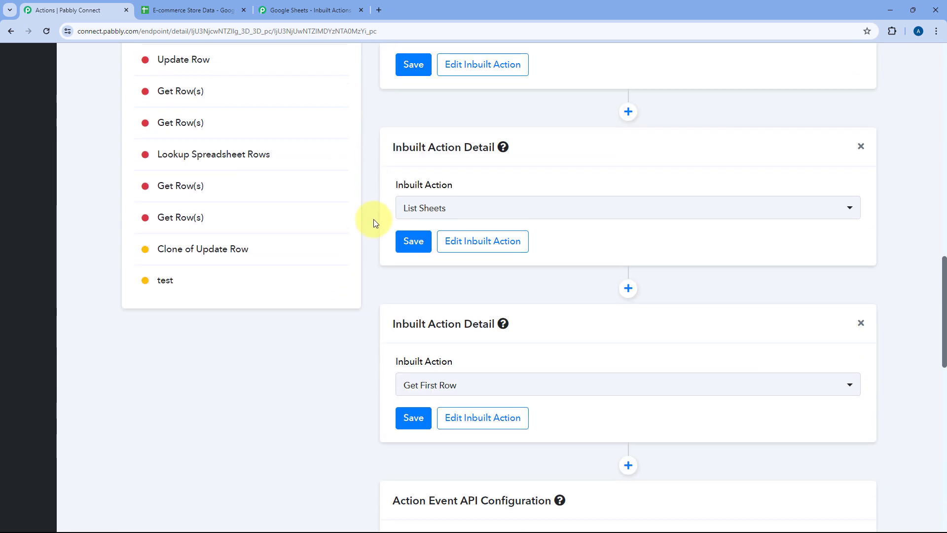
pyautogui.scroll(-8, 374, 220)
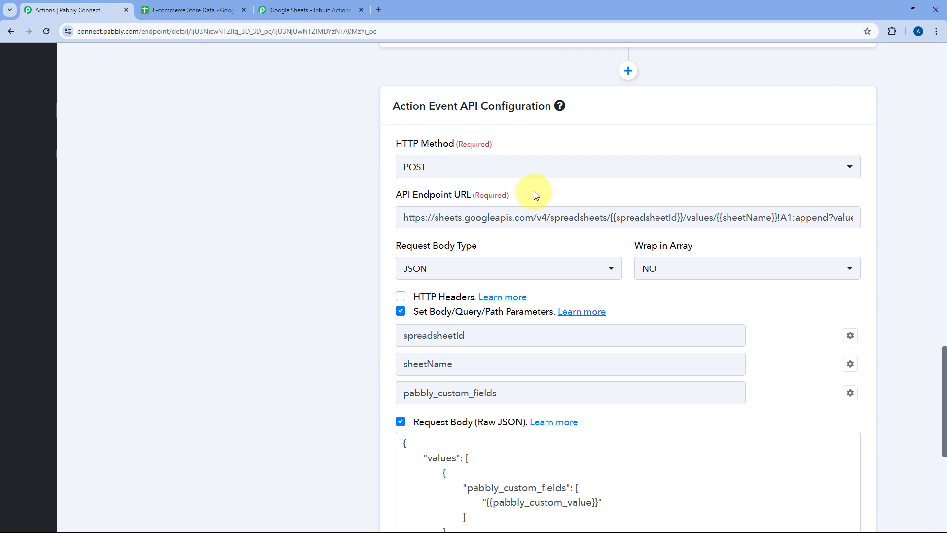
pyautogui.moveTo(400, 214)
pyautogui.moveTo(610, 218); pyautogui.dragTo(779, 218)
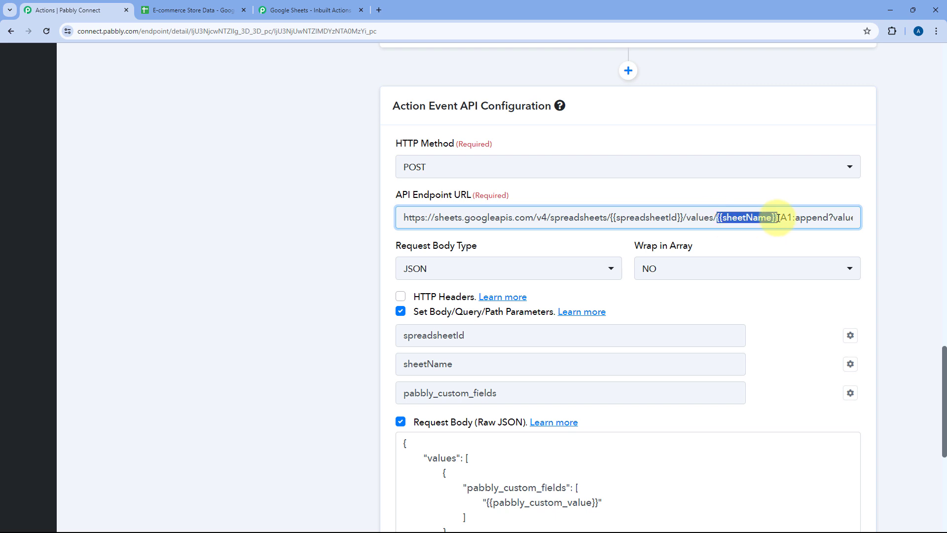
pyautogui.click(709, 197)
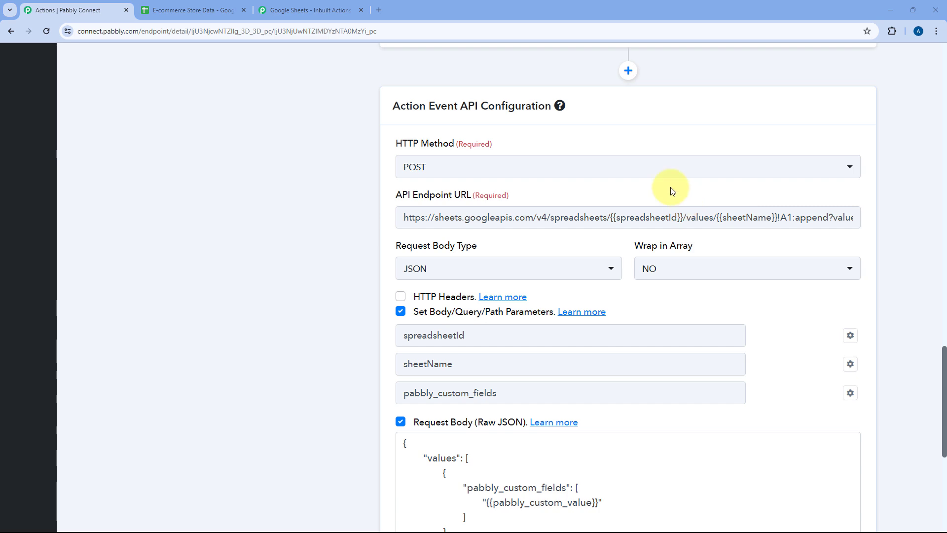
# Open the List Spreadsheets inbuilt action for editing and display its available inbuilt action types.
pyautogui.scroll(10, 378, 209)
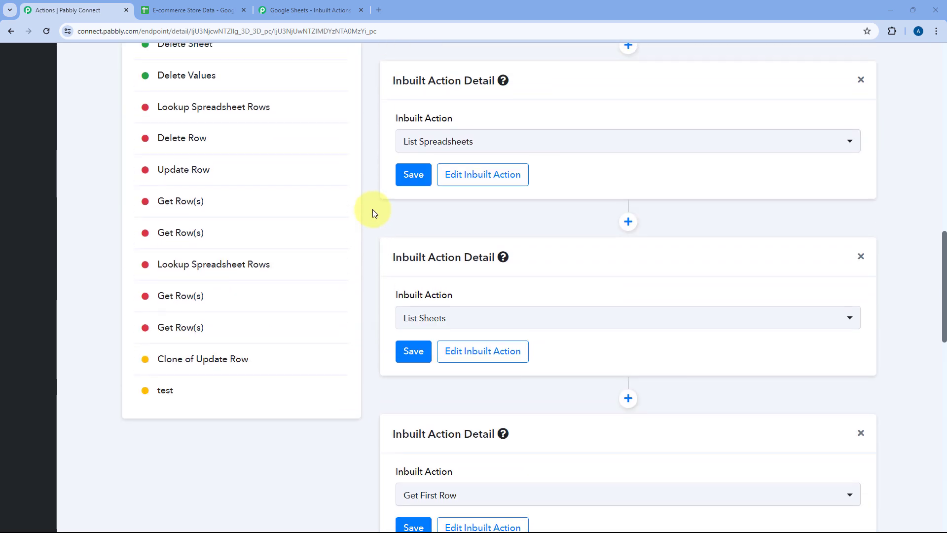
pyautogui.scroll(1, 385, 197)
pyautogui.scroll(1, 376, 186)
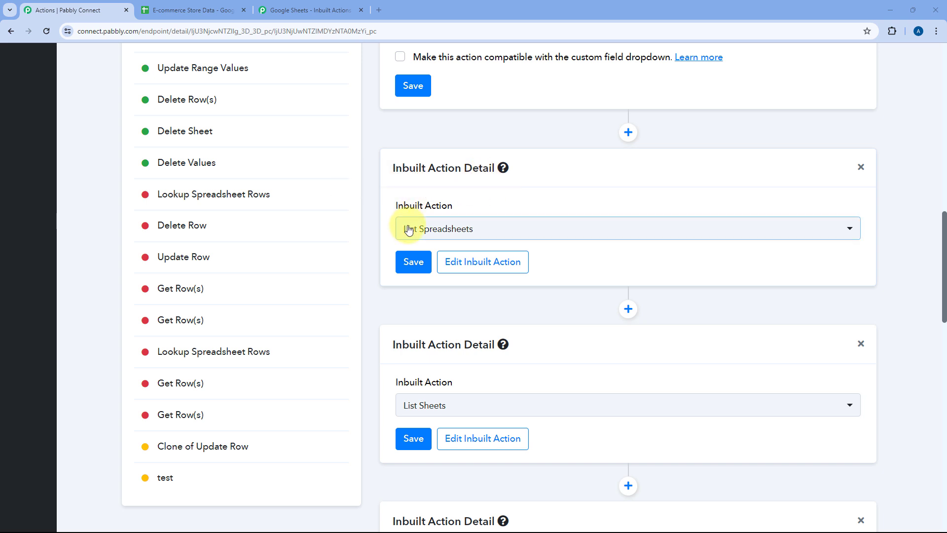
pyautogui.click(473, 267)
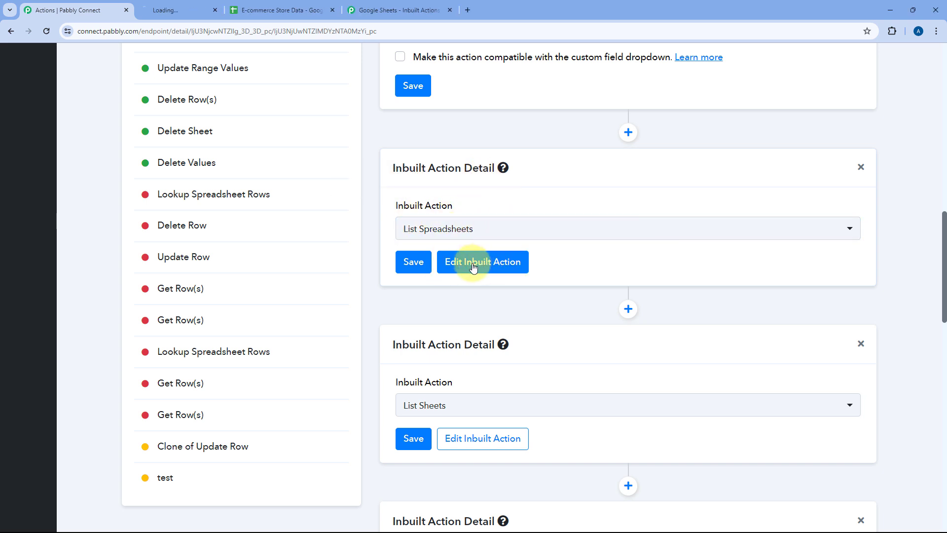
pyautogui.click(218, 4)
pyautogui.scroll(-3, 371, 209)
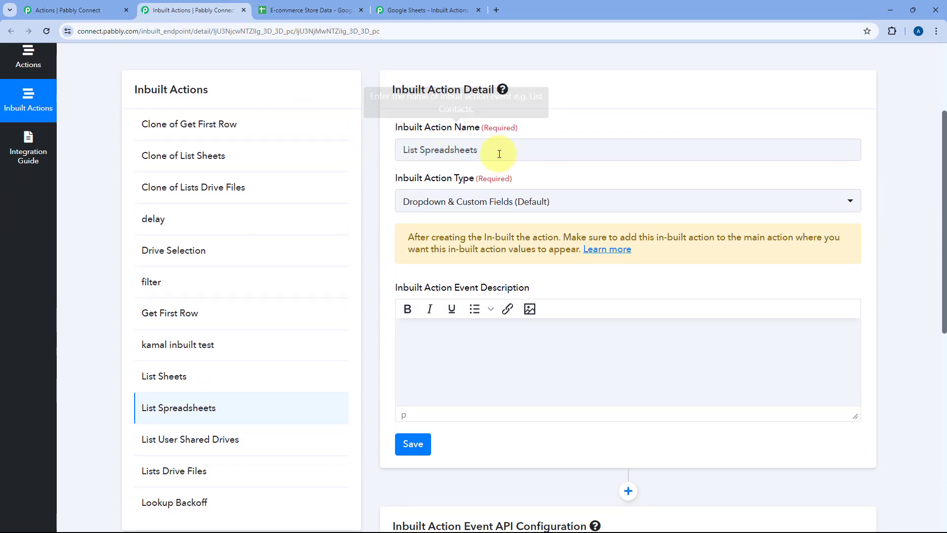
pyautogui.scroll(-1, 492, 161)
pyautogui.moveTo(433, 134)
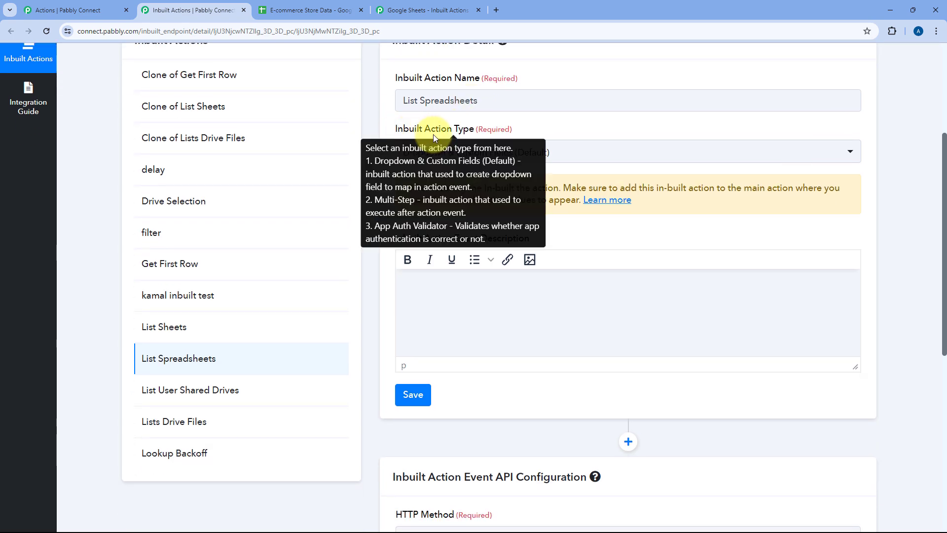
pyautogui.click(553, 153)
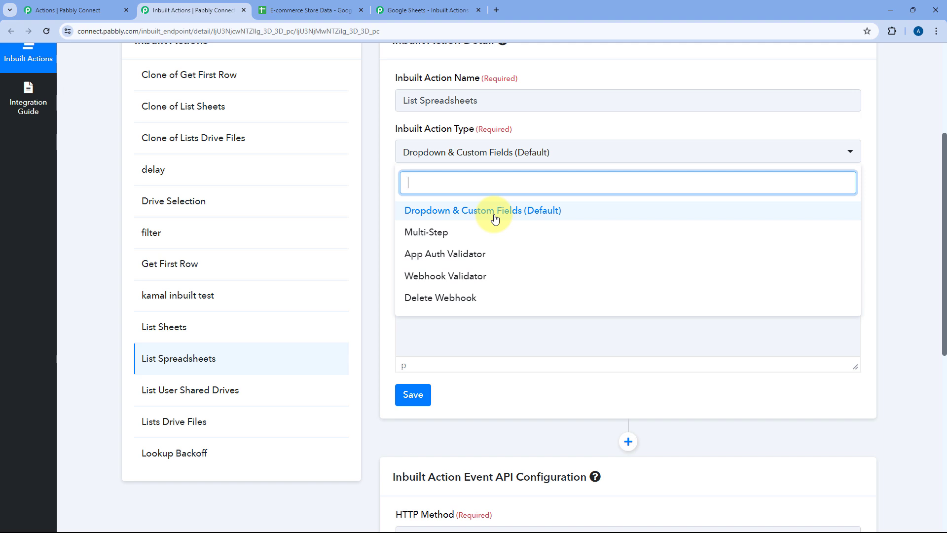
# Switch to the workflow, expand the Google Sheets Add New Row step and list the options for Select Spreadsheet.
pyautogui.click(437, 11)
pyautogui.scroll(-4, 210, 241)
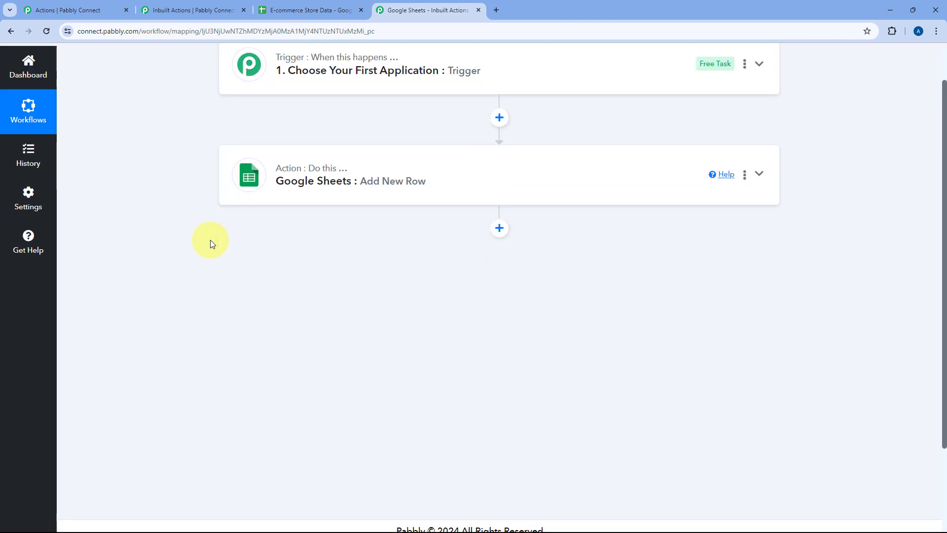
pyautogui.click(443, 168)
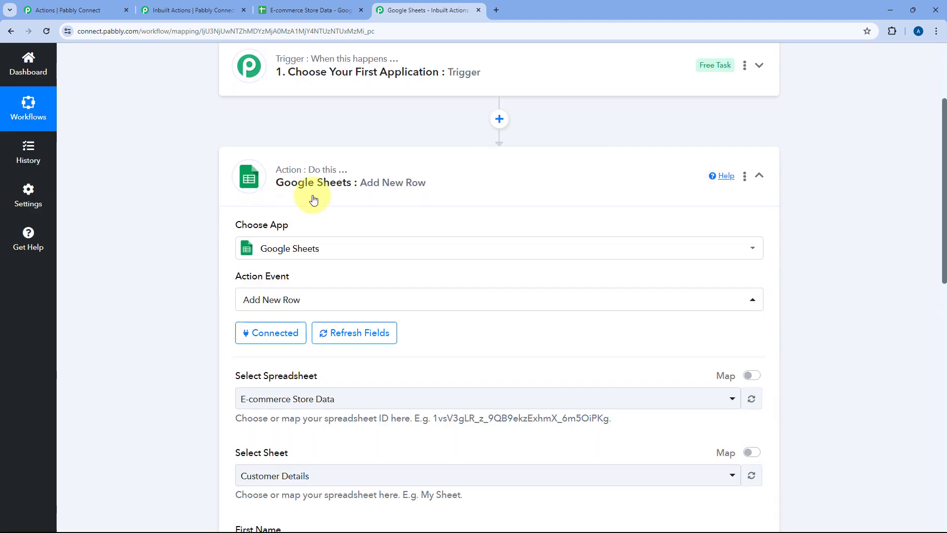
pyautogui.scroll(-1, 318, 178)
pyautogui.scroll(-1, 318, 178)
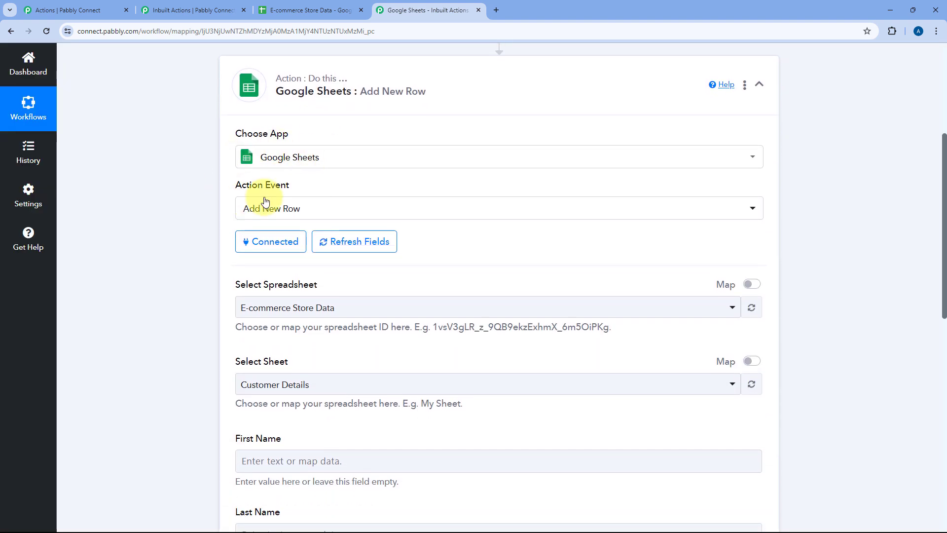
pyautogui.scroll(-2, 334, 194)
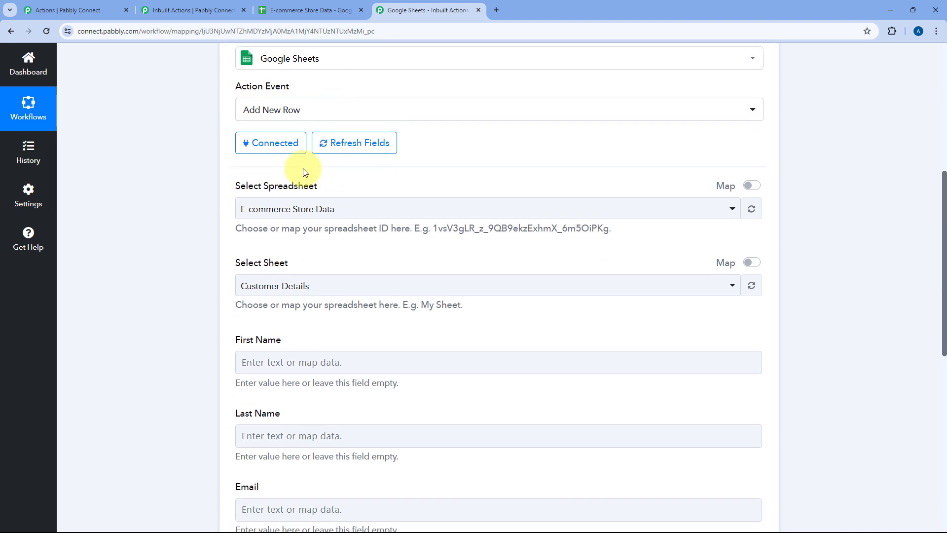
pyautogui.click(382, 207)
# Return to the List Spreadsheets inbuilt action, close the action type list and examine its API configuration.
pyautogui.click(117, 7)
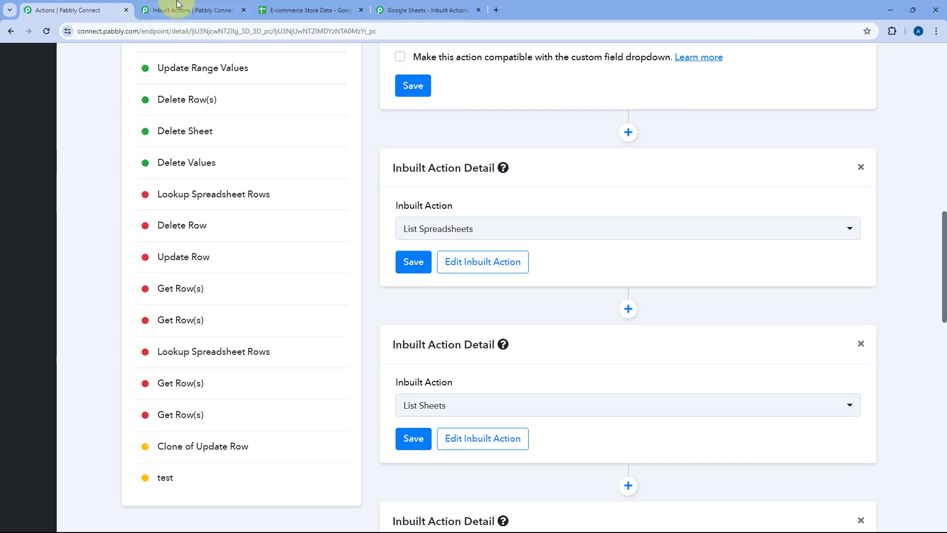
pyautogui.click(190, 10)
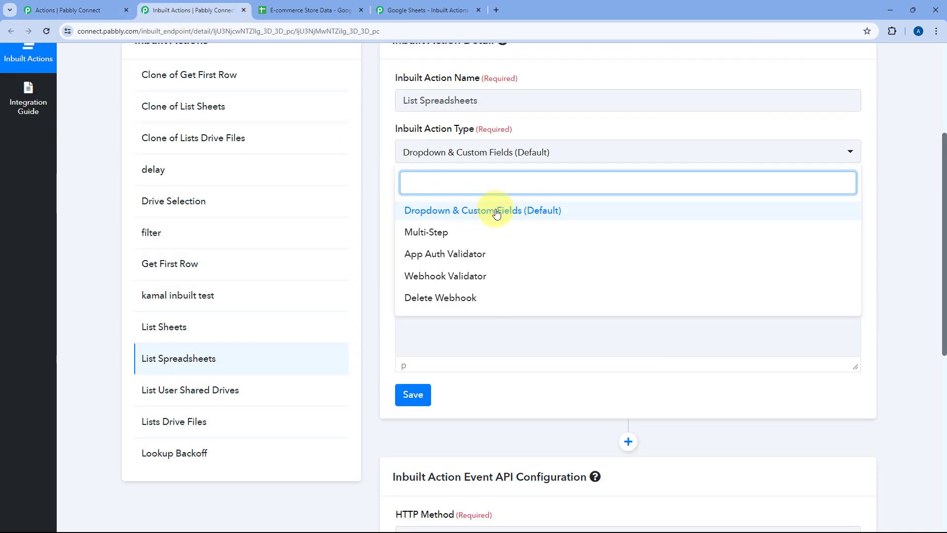
pyautogui.click(378, 191)
pyautogui.scroll(-7, 375, 190)
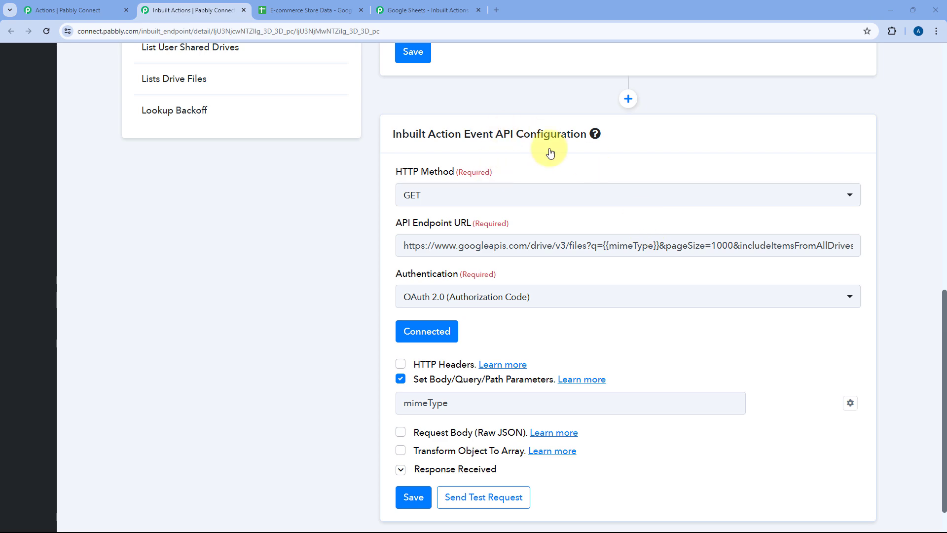
pyautogui.scroll(-1, 585, 202)
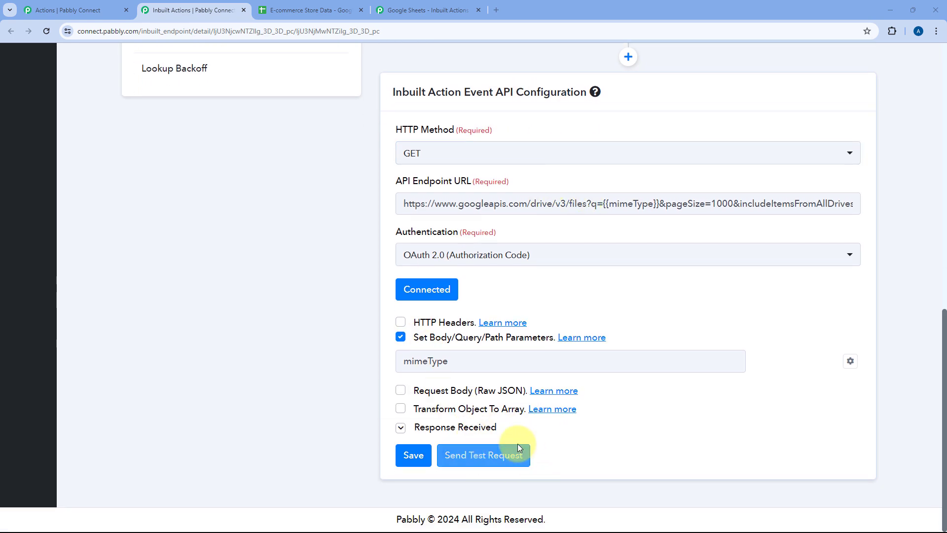
# Expand the received response of List Spreadsheets and enlarge the files > id value box to show the full ID.
pyautogui.click(401, 427)
pyautogui.scroll(-1, 351, 330)
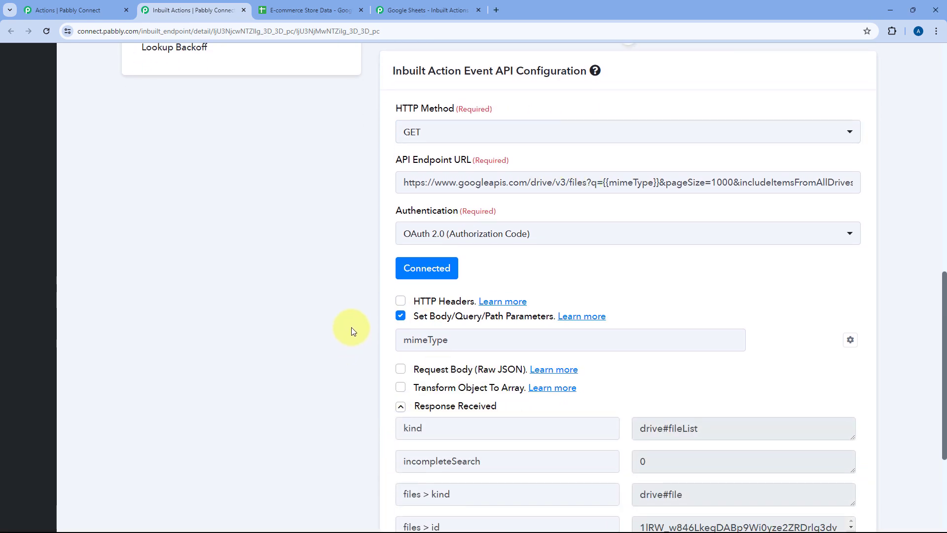
pyautogui.scroll(-3, 353, 330)
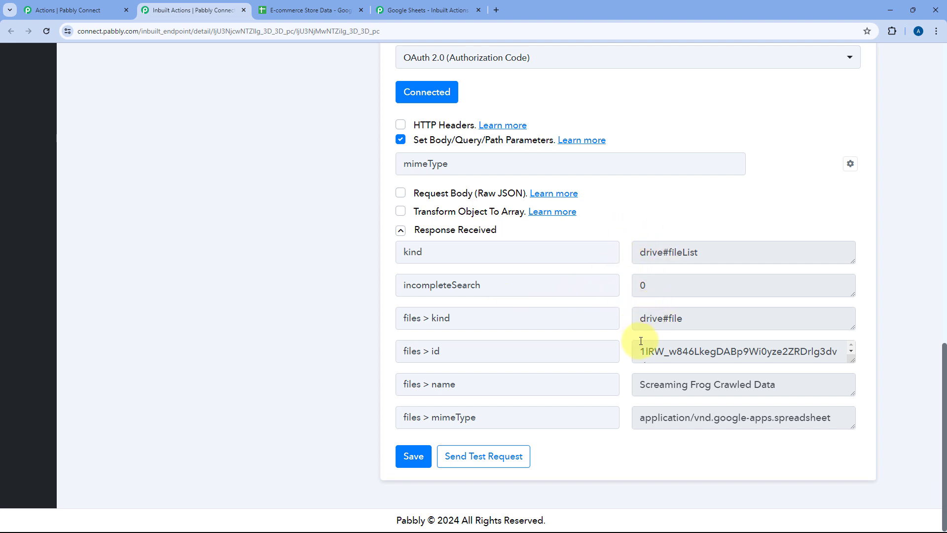
pyautogui.scroll(2, 615, 270)
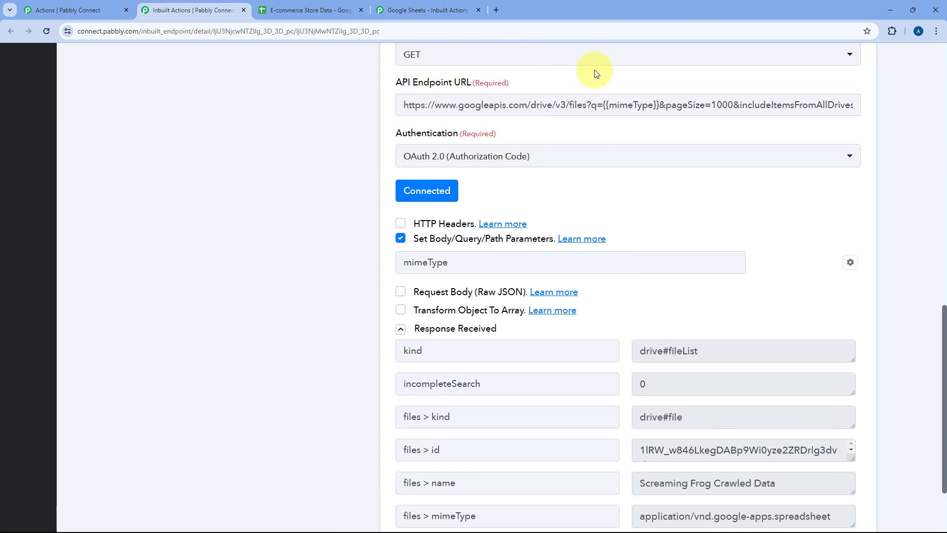
pyautogui.scroll(-2, 611, 241)
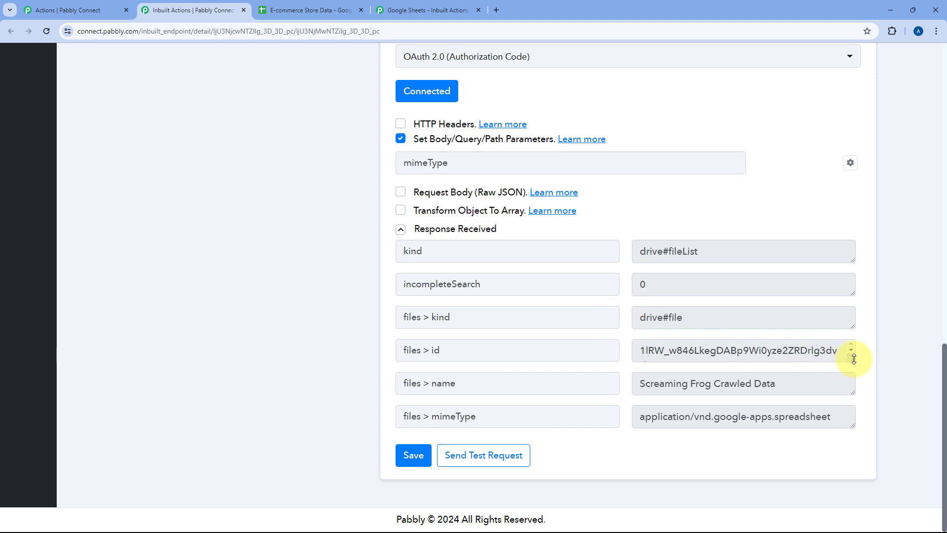
pyautogui.moveTo(853, 359); pyautogui.dragTo(852, 375)
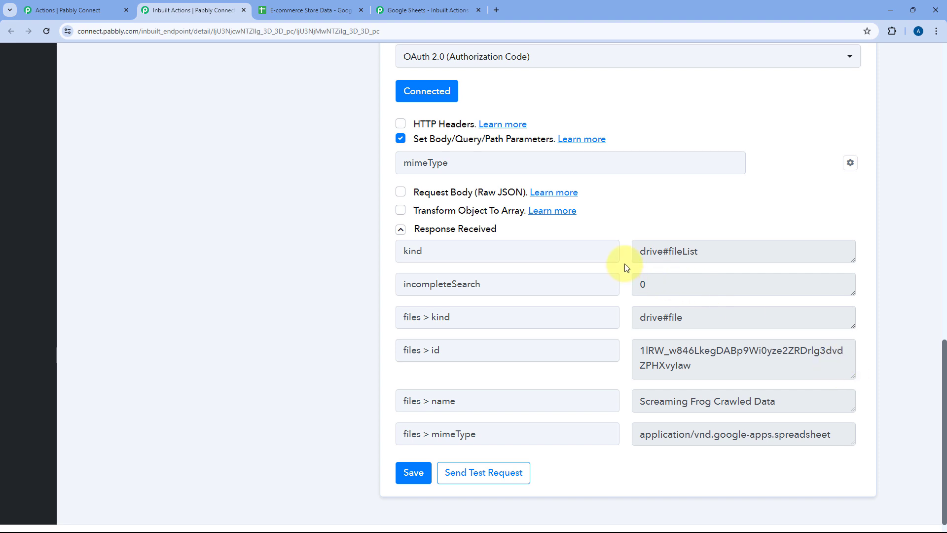
# Check the Select Spreadsheet options in the workflow's Add New Row step and close the list without changing the selection.
pyautogui.click(428, 10)
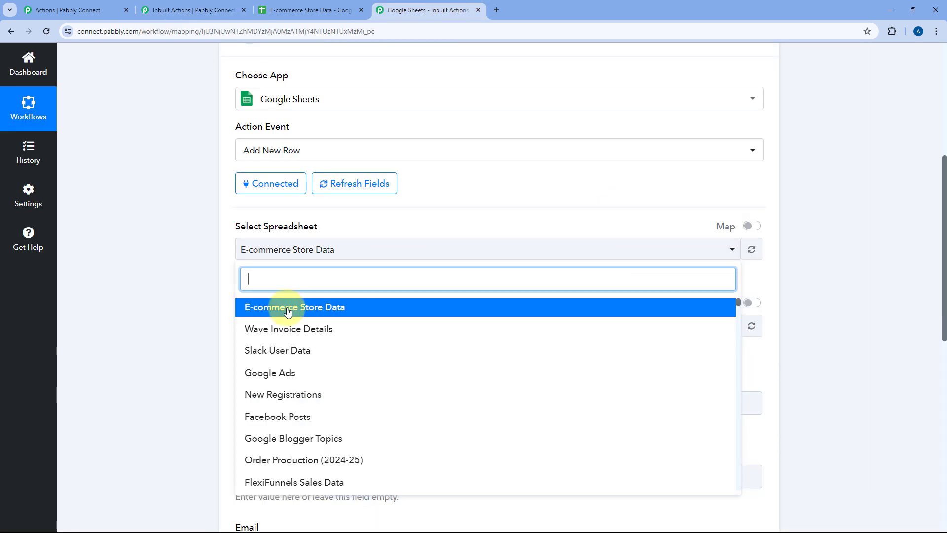
pyautogui.scroll(-2, 194, 237)
pyautogui.click(228, 183)
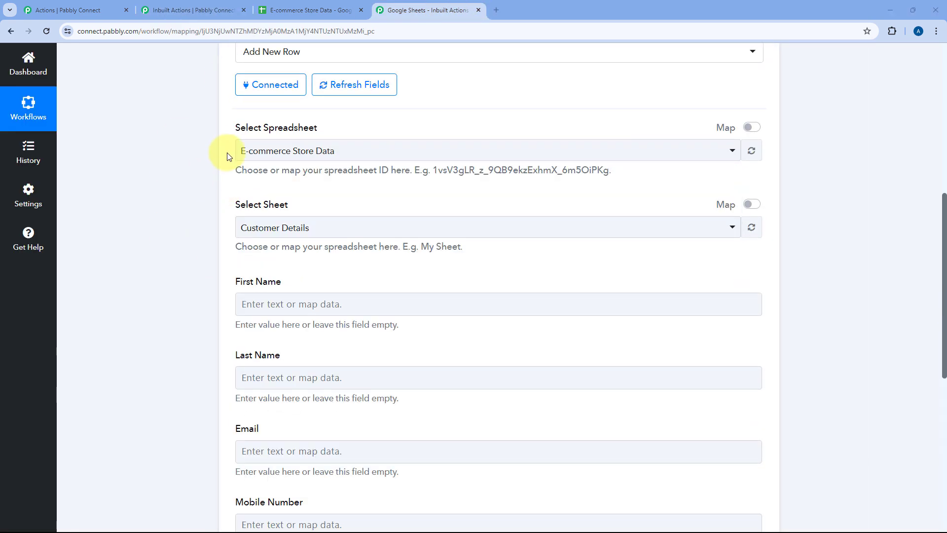
# Go back to the Add New Row action's API configuration and highlight the spreadsheetId placeholder in the endpoint URL.
pyautogui.click(192, 10)
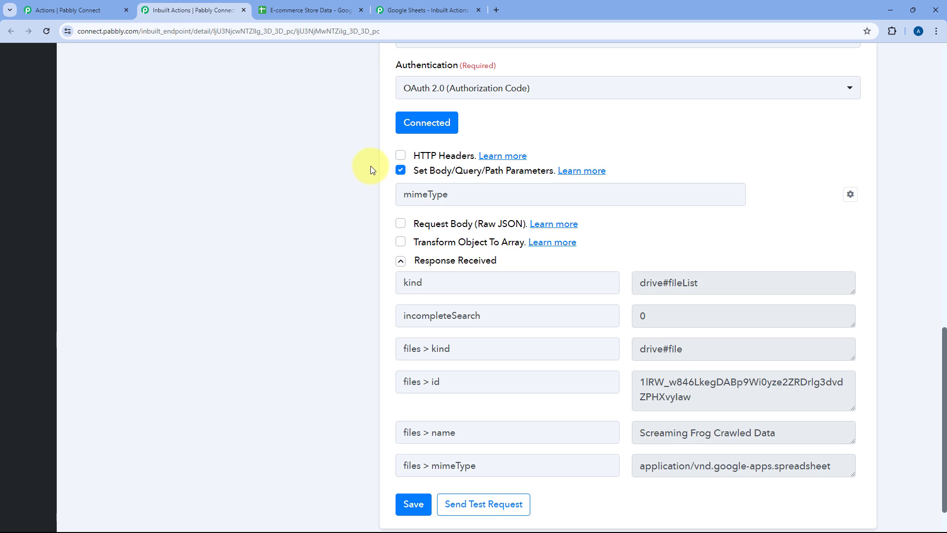
pyautogui.scroll(1, 362, 163)
pyautogui.click(79, 10)
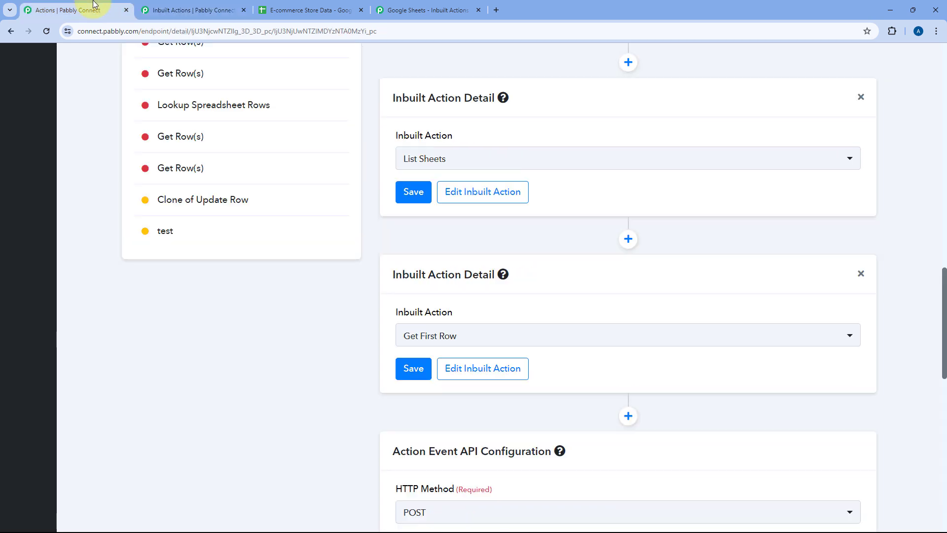
pyautogui.scroll(-3, 368, 260)
pyautogui.scroll(-3, 351, 253)
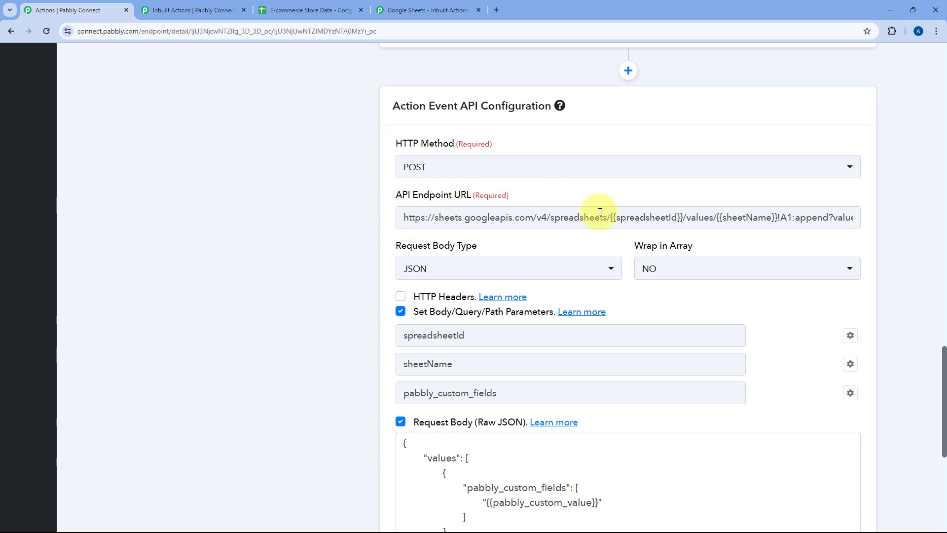
pyautogui.scroll(-1, 654, 203)
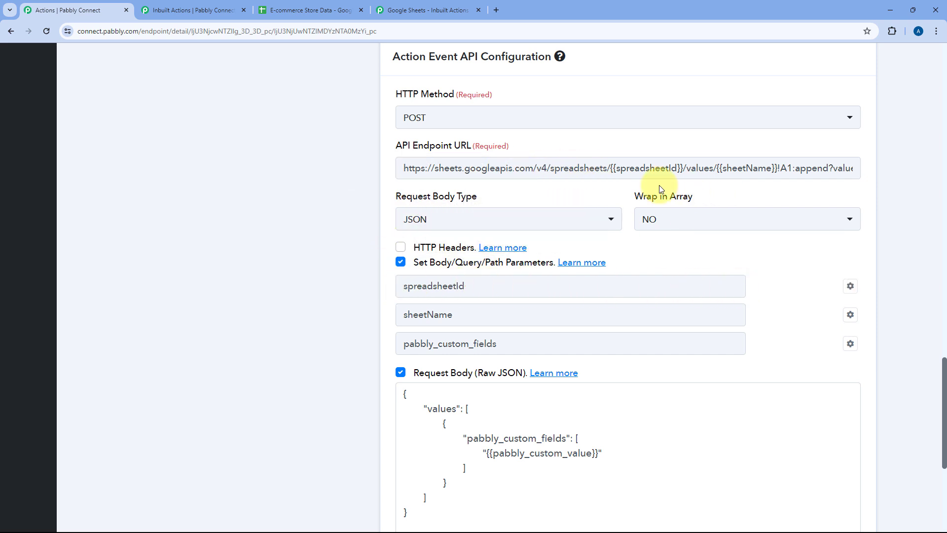
pyautogui.doubleClick(641, 168)
# Open the field configuration of the spreadsheetId parameter in the Add New Row action.
pyautogui.click(545, 285)
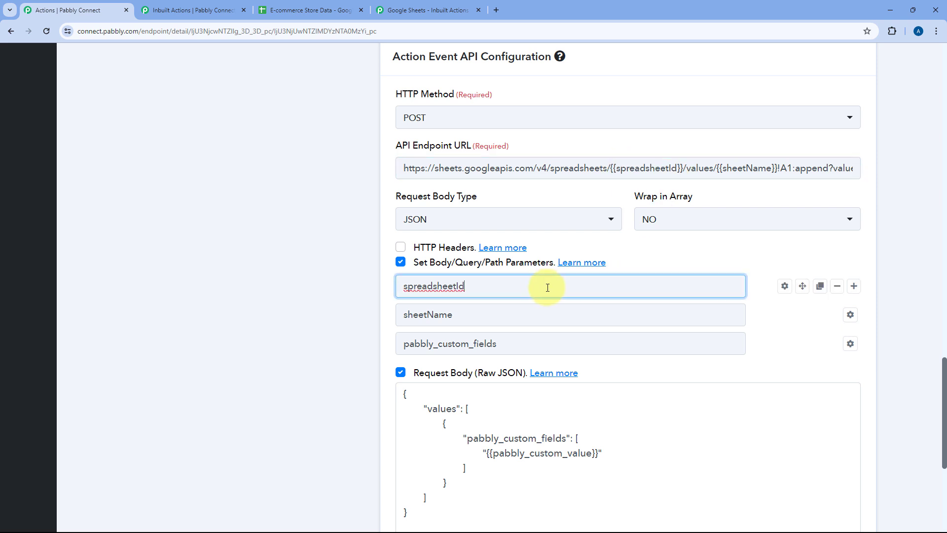
pyautogui.click(686, 255)
pyautogui.moveTo(784, 286)
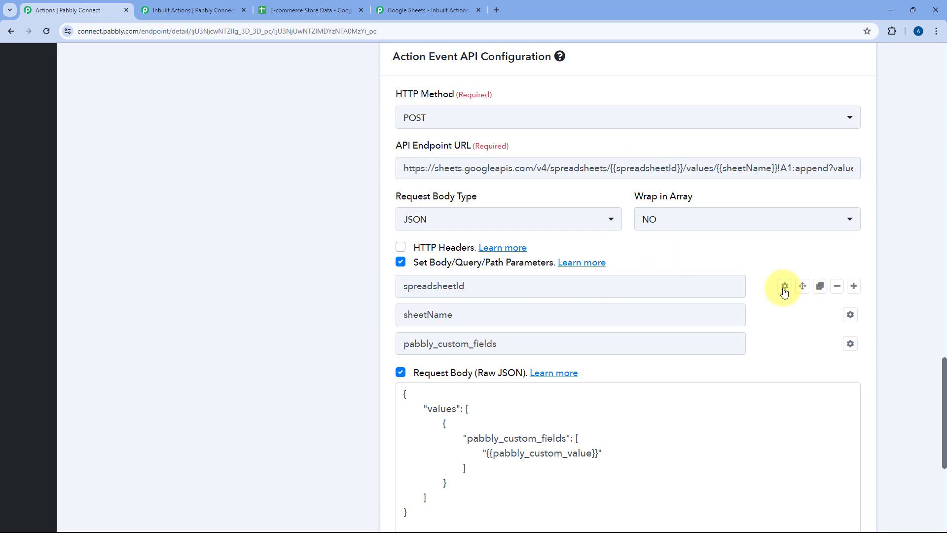
pyautogui.click(784, 286)
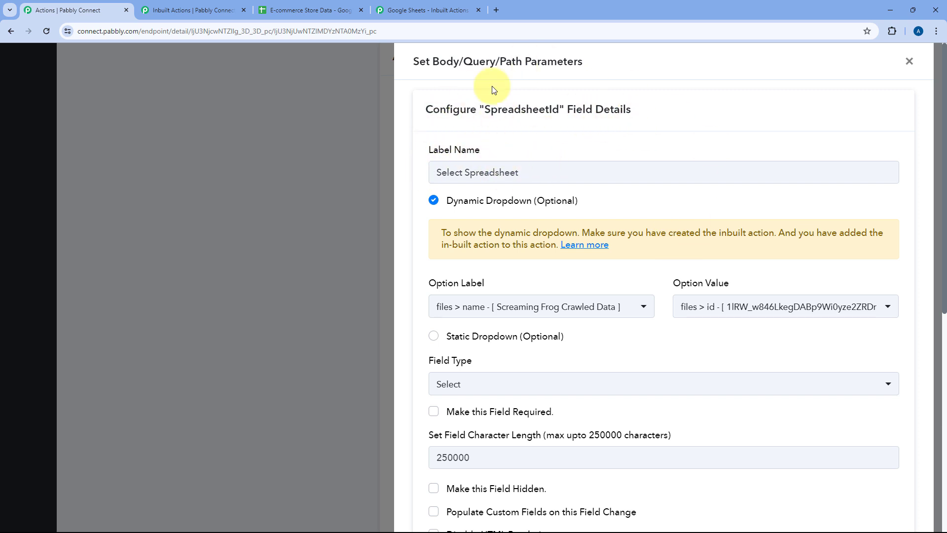
# Check the Select Spreadsheet field in the workflow against the List Spreadsheets inbuilt action, and return to the spreadsheetId field configuration.
pyautogui.click(447, 9)
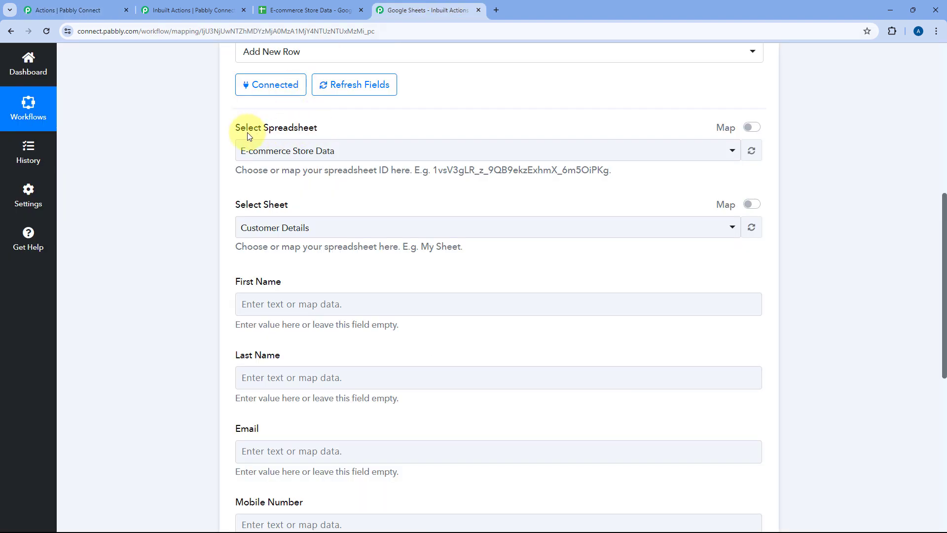
pyautogui.click(188, 11)
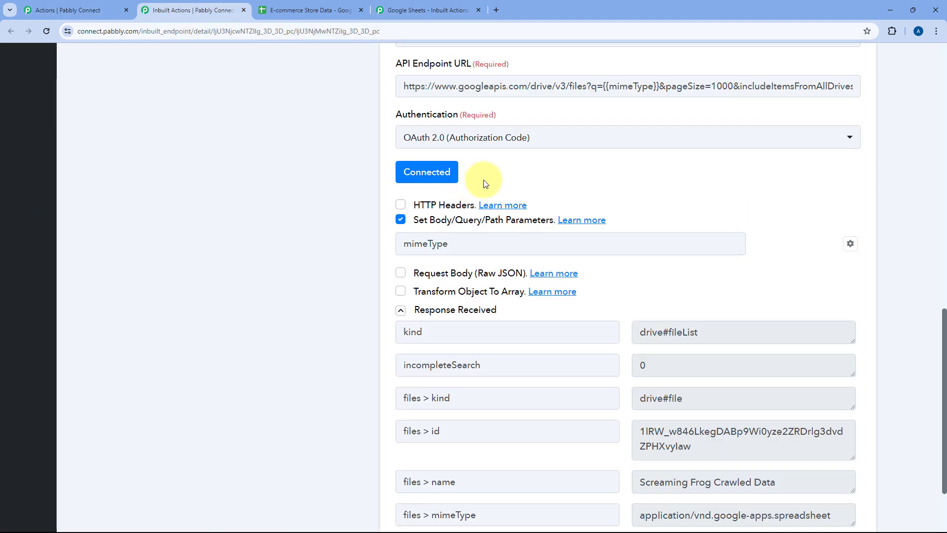
pyautogui.click(121, 3)
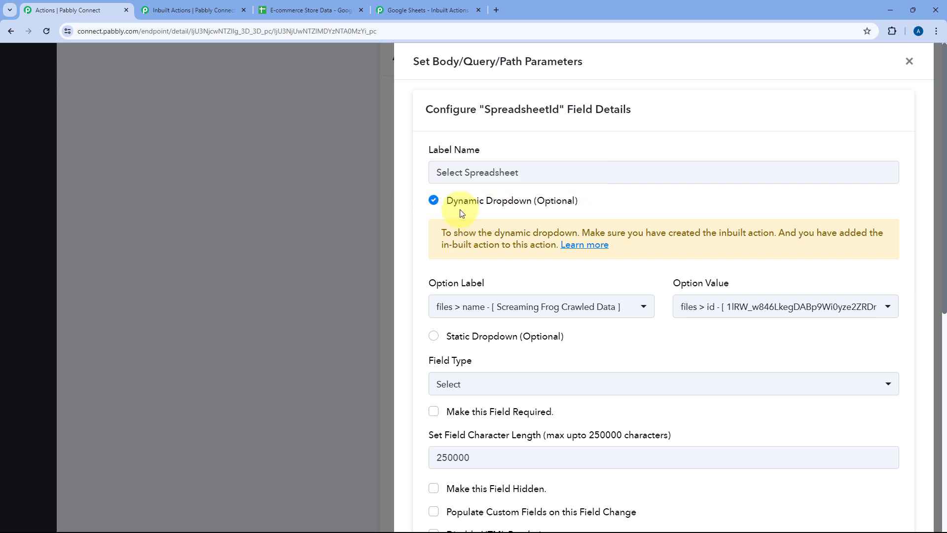
# Browse the List Spreadsheets response values offered as the Option Label of the spreadsheetId dynamic dropdown.
pyautogui.moveTo(552, 212)
pyautogui.moveTo(551, 184)
pyautogui.scroll(-1, 532, 275)
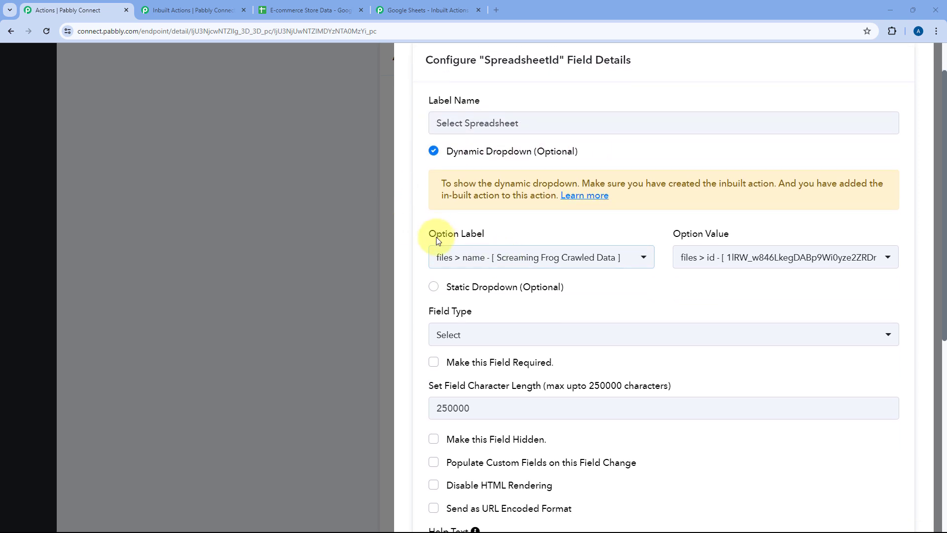
pyautogui.click(643, 258)
pyautogui.scroll(1, 605, 334)
pyautogui.scroll(-3, 604, 334)
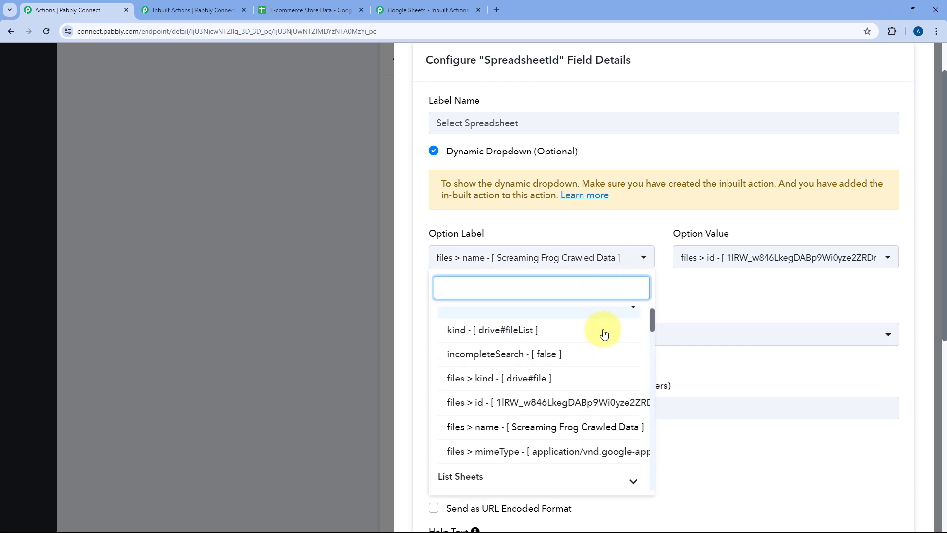
pyautogui.scroll(3, 605, 334)
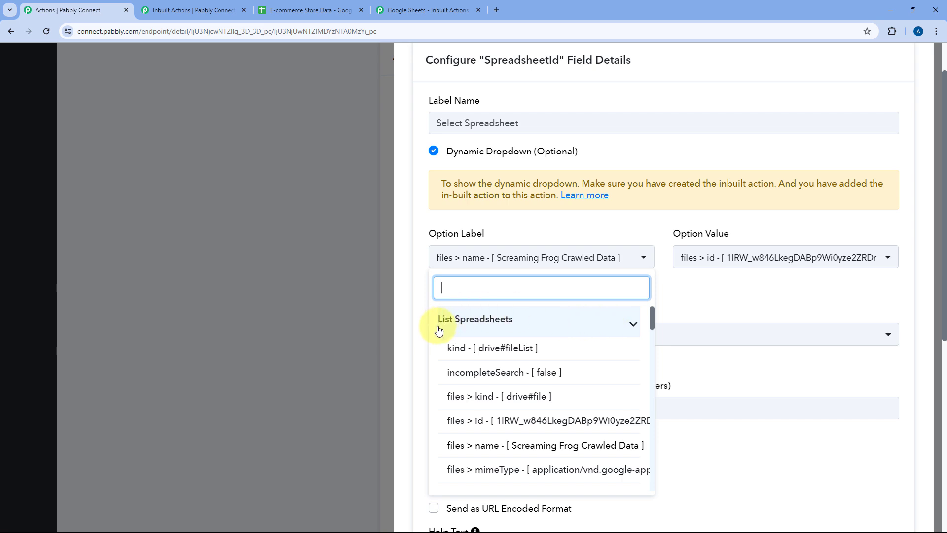
# Review the files > name entry in the List Spreadsheets received response, and go back to the spreadsheetId field configuration.
pyautogui.click(185, 10)
pyautogui.scroll(-1, 365, 232)
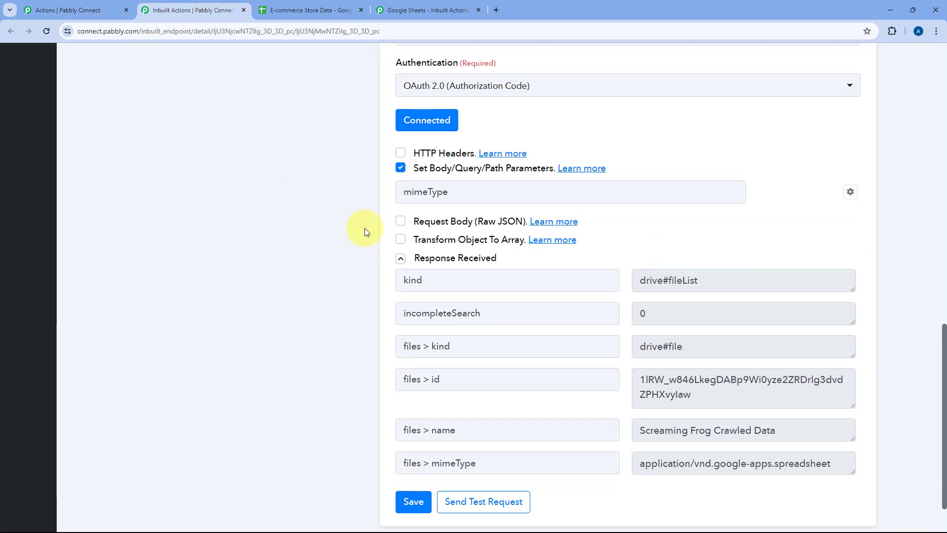
pyautogui.scroll(-1, 365, 232)
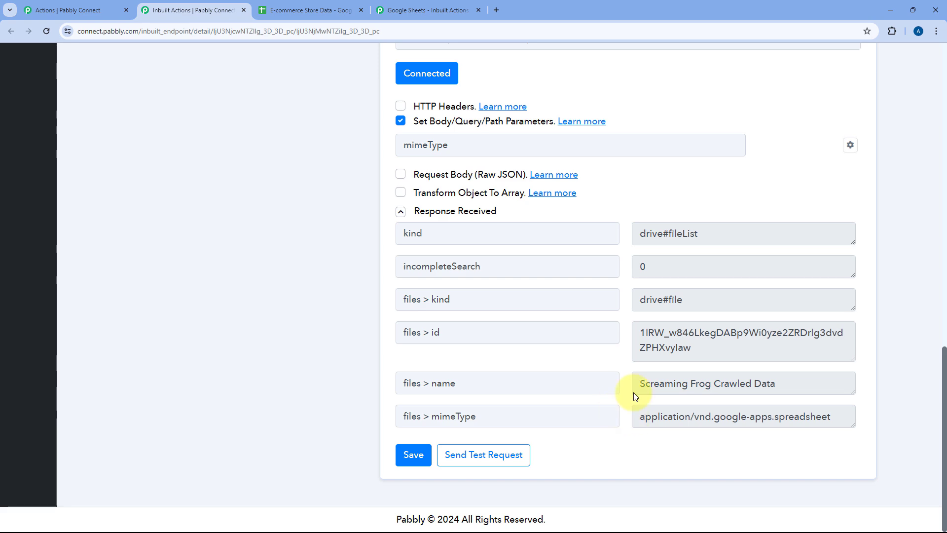
pyautogui.click(74, 9)
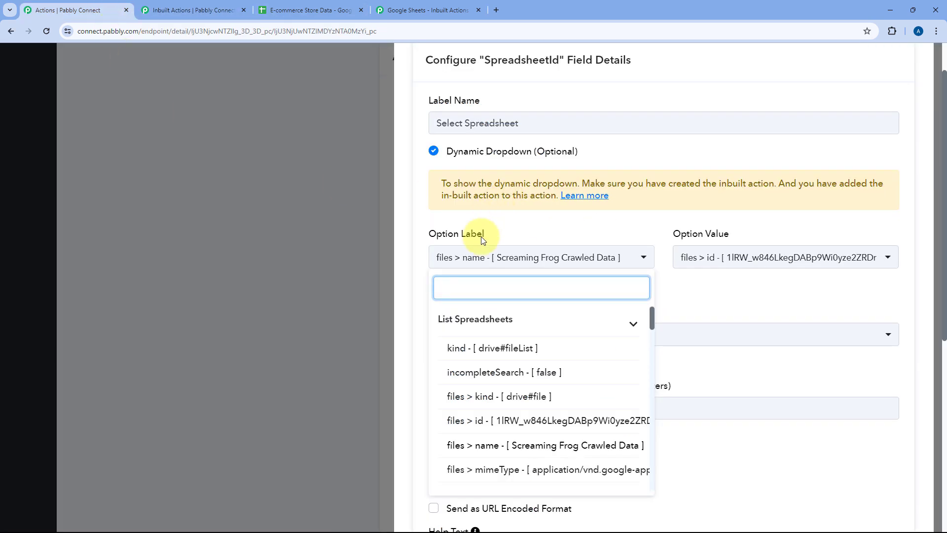
# Look at the Option Value choices of the spreadsheetId field and reopen its Option Label choices under List Spreadsheets.
pyautogui.click(761, 262)
pyautogui.click(615, 255)
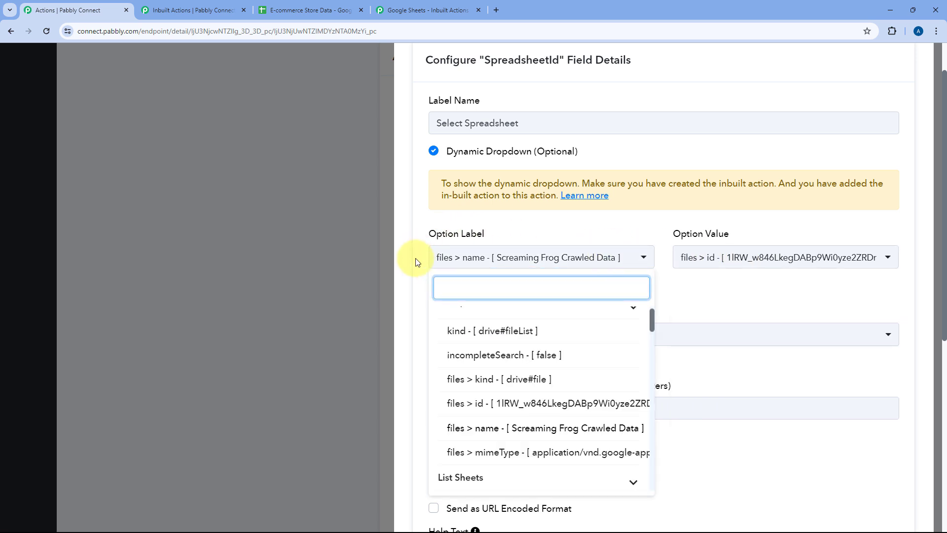
pyautogui.scroll(1, 531, 340)
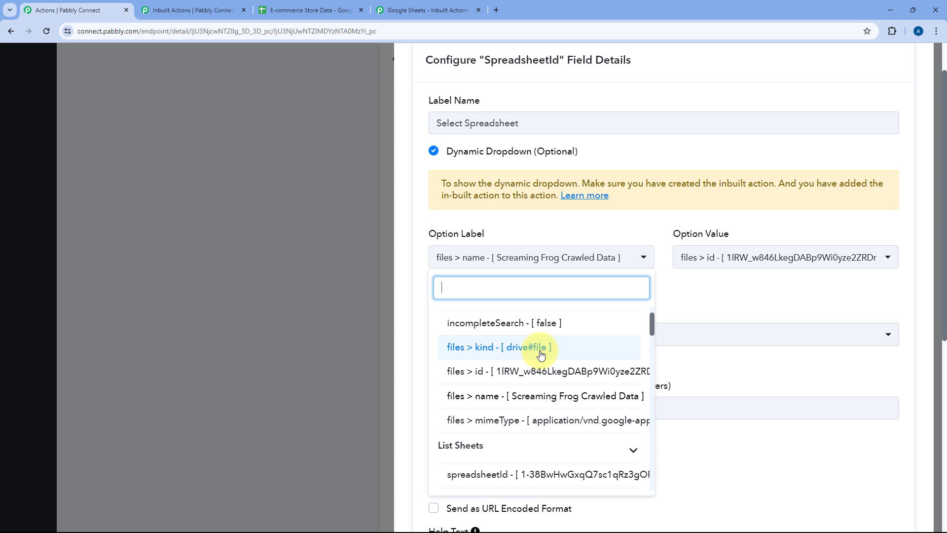
pyautogui.scroll(1, 541, 354)
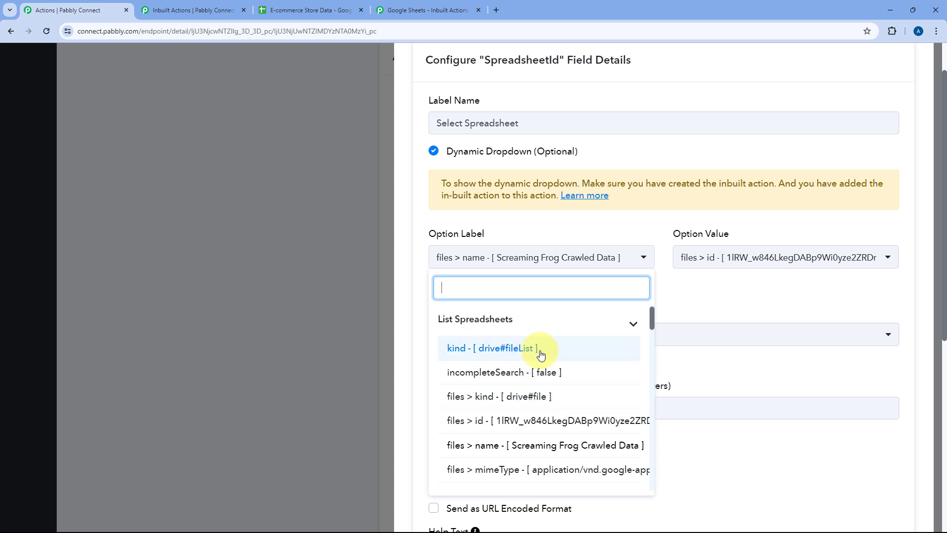
# Look through the Select Spreadsheet options in the workflow's Add New Row step and close the list without changing the selection.
pyautogui.click(417, 10)
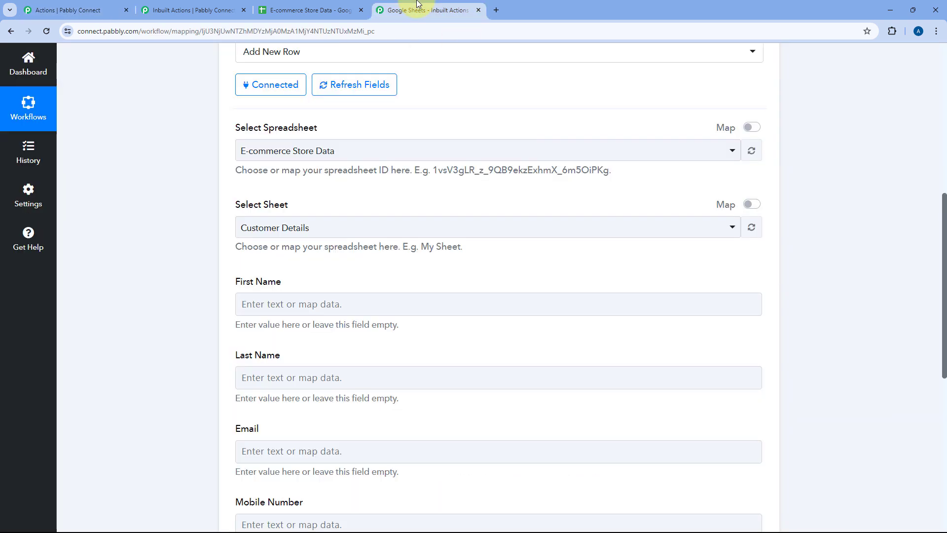
pyautogui.click(355, 150)
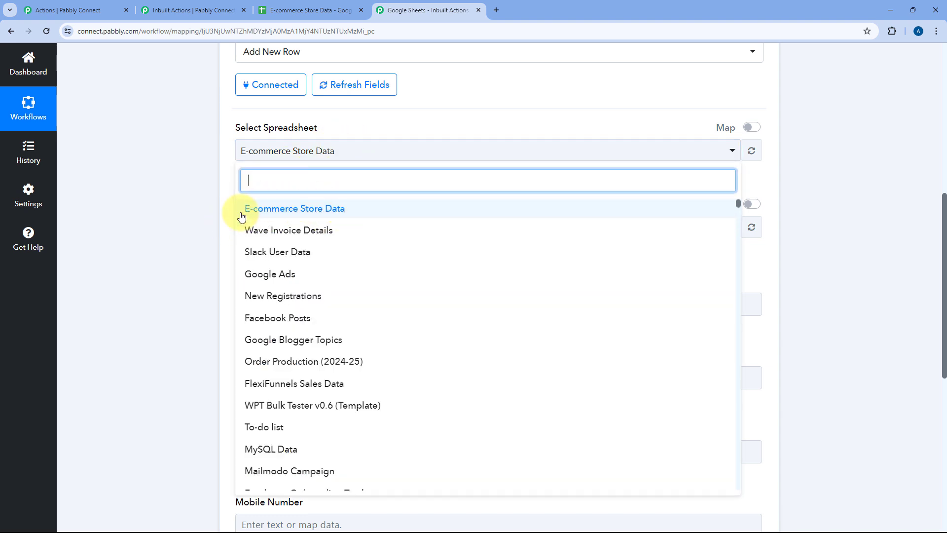
pyautogui.click(610, 123)
# Enable Map for Select Spreadsheet to examine the ID behind the chosen spreadsheet.
pyautogui.click(751, 128)
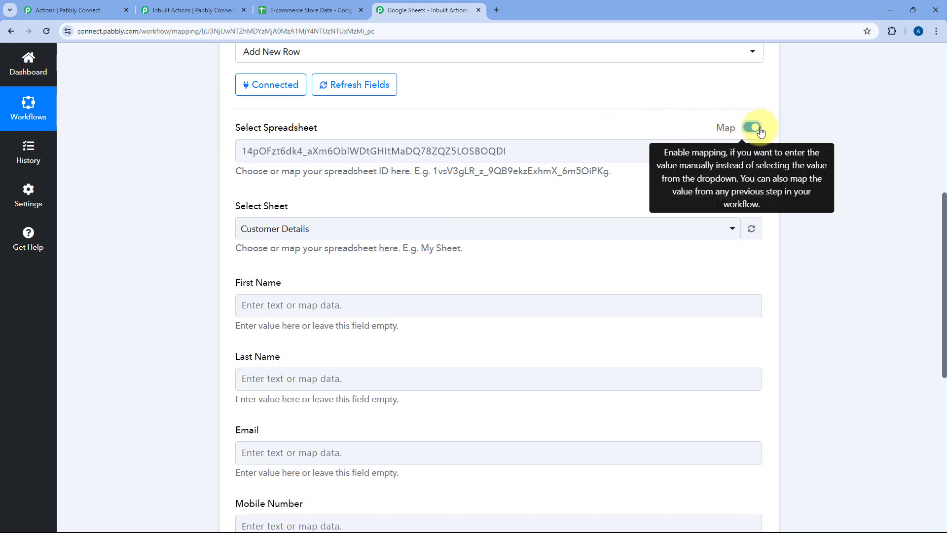
pyautogui.click(441, 150)
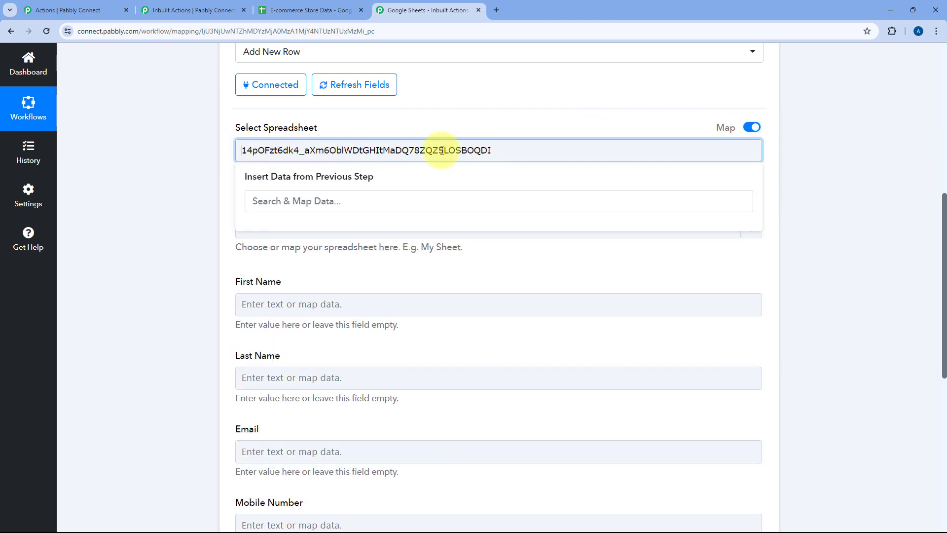
pyautogui.click(751, 128)
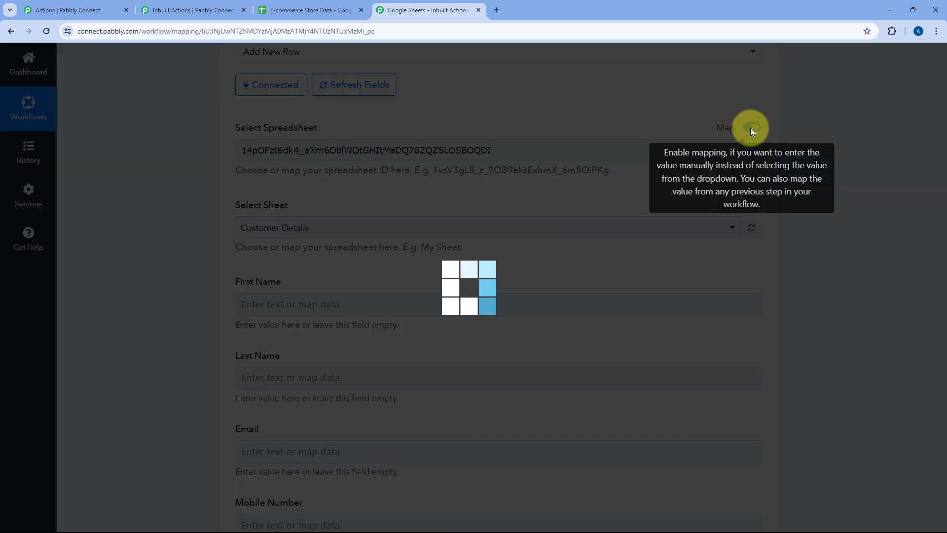
# Compare the Option Label and Option Value choices in the spreadsheetId field configuration and close the lists with files > name and files > id kept.
pyautogui.click(107, 5)
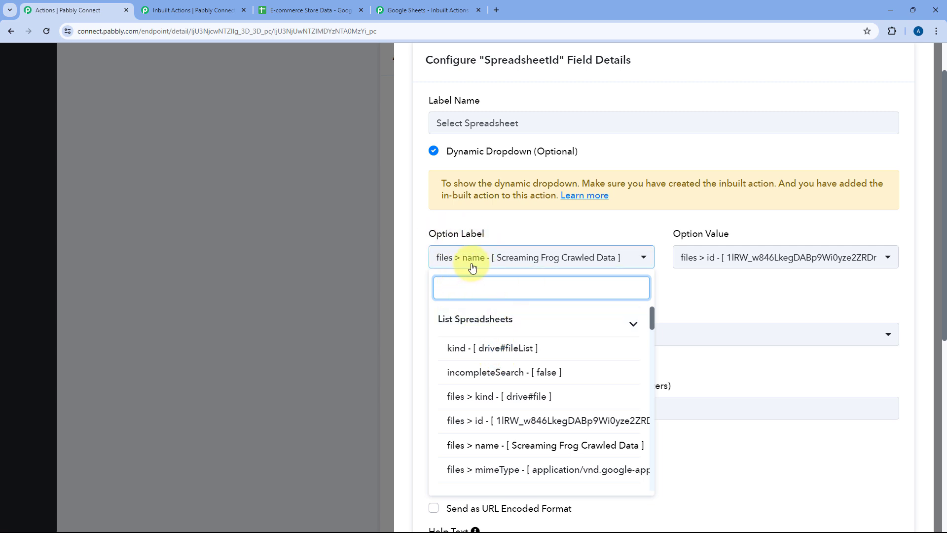
pyautogui.click(750, 257)
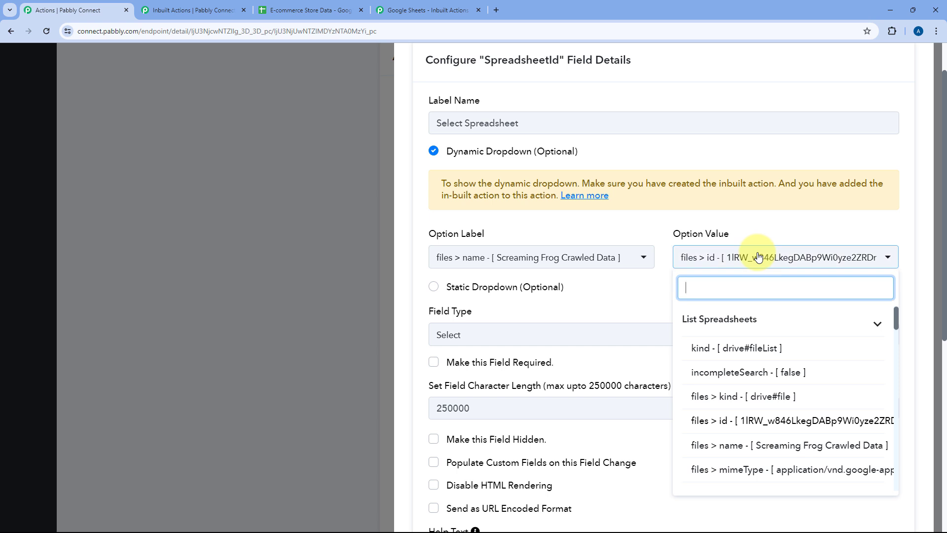
pyautogui.click(639, 262)
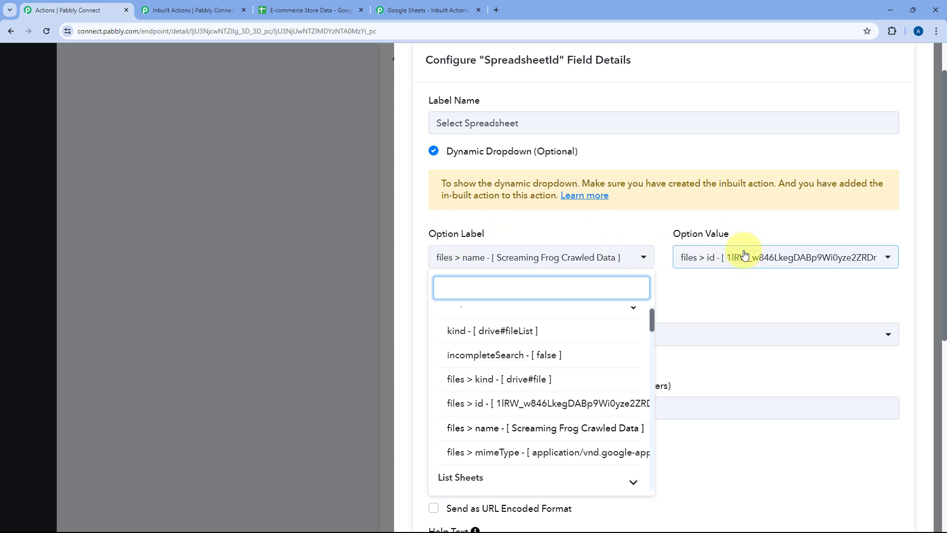
pyautogui.click(682, 249)
pyautogui.scroll(-1, 716, 342)
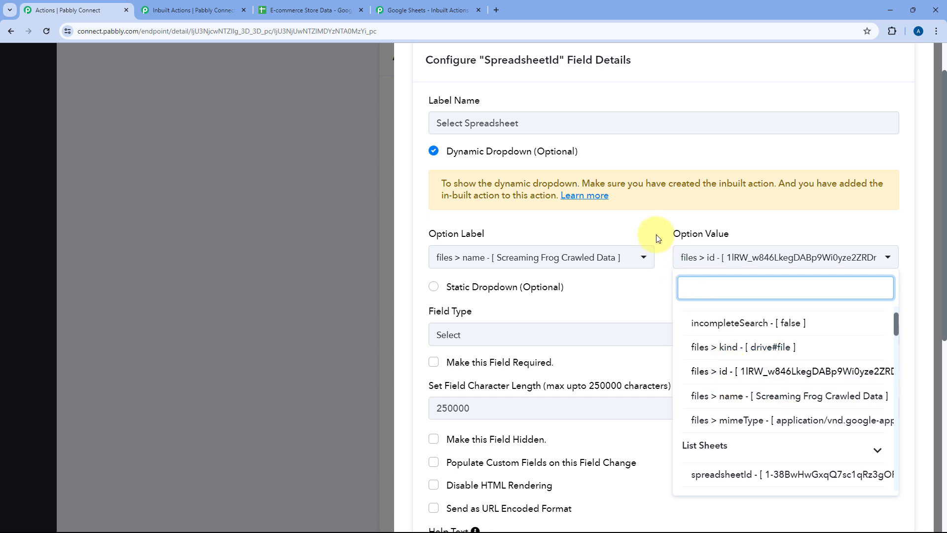
pyautogui.click(671, 235)
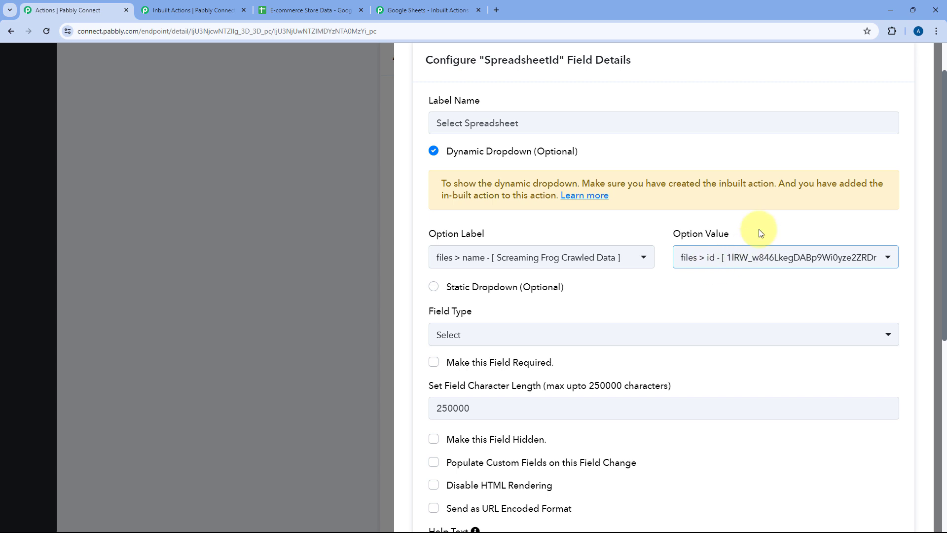
# Review the Field Type options and remaining settings of the spreadsheetId field, and close its configuration.
pyautogui.scroll(-1, 704, 233)
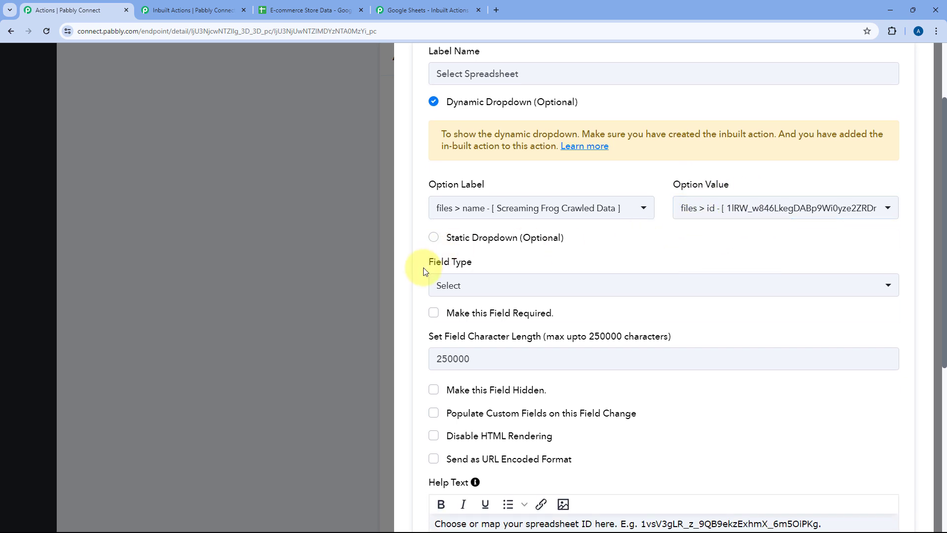
pyautogui.click(491, 290)
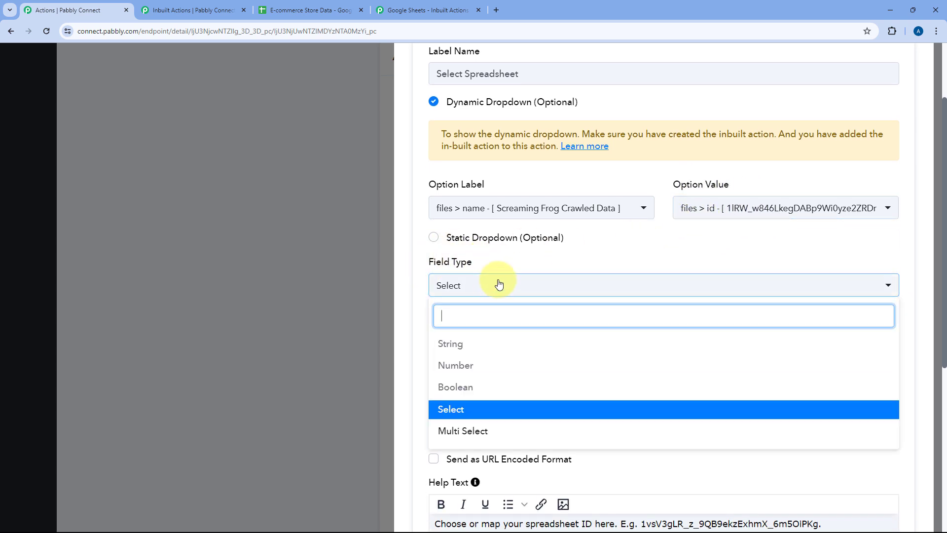
pyautogui.click(528, 261)
pyautogui.scroll(-3, 529, 259)
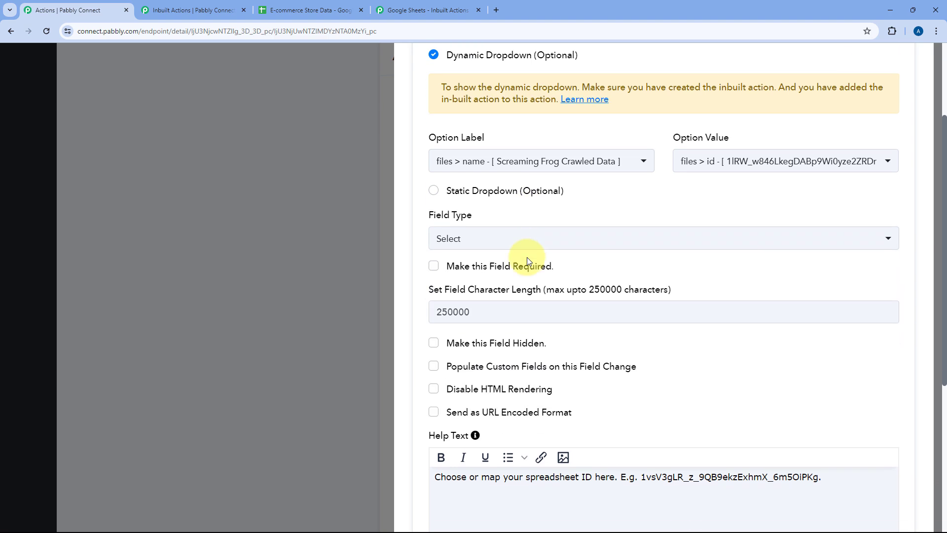
pyautogui.scroll(5, 609, 249)
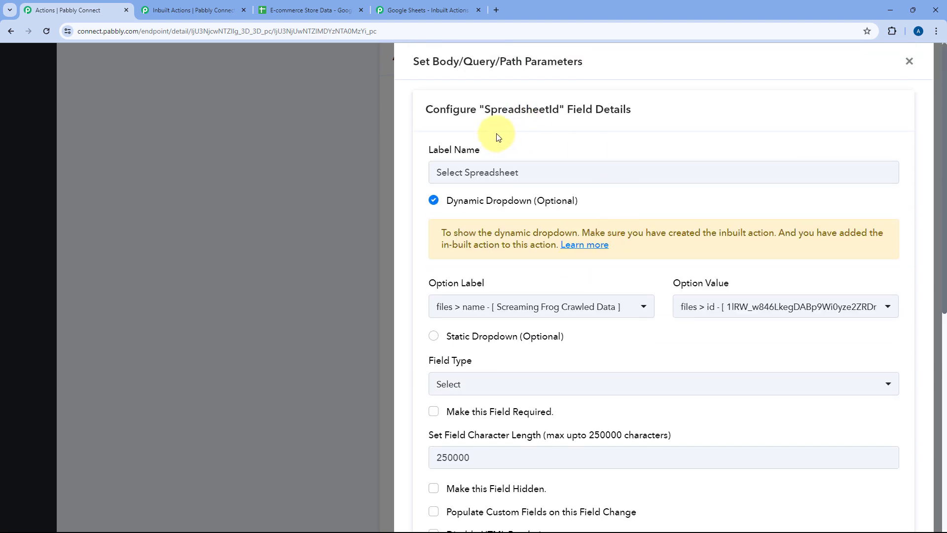
pyautogui.click(910, 61)
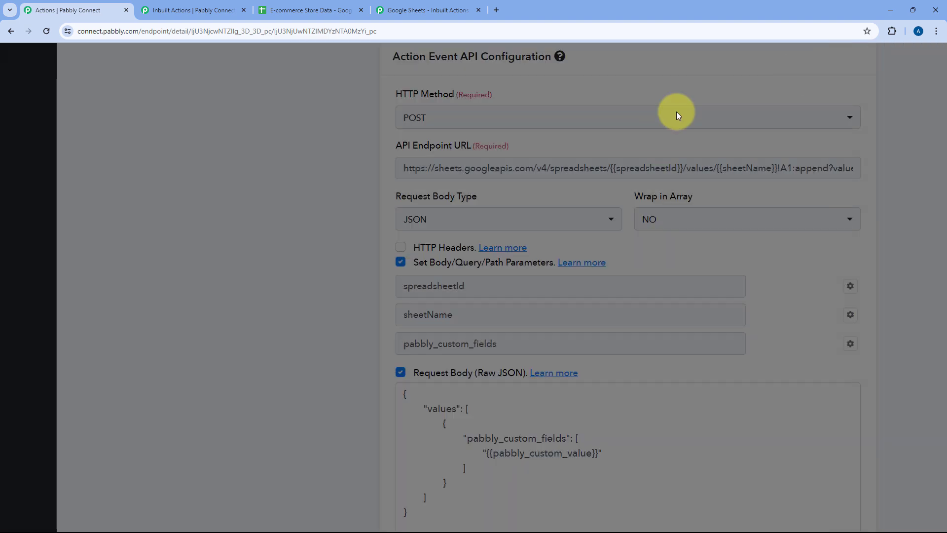
# Review the inbuilt actions attached to Add New Row, and highlight the sheetName placeholder in the API endpoint URL.
pyautogui.scroll(6, 365, 269)
pyautogui.scroll(6, 368, 269)
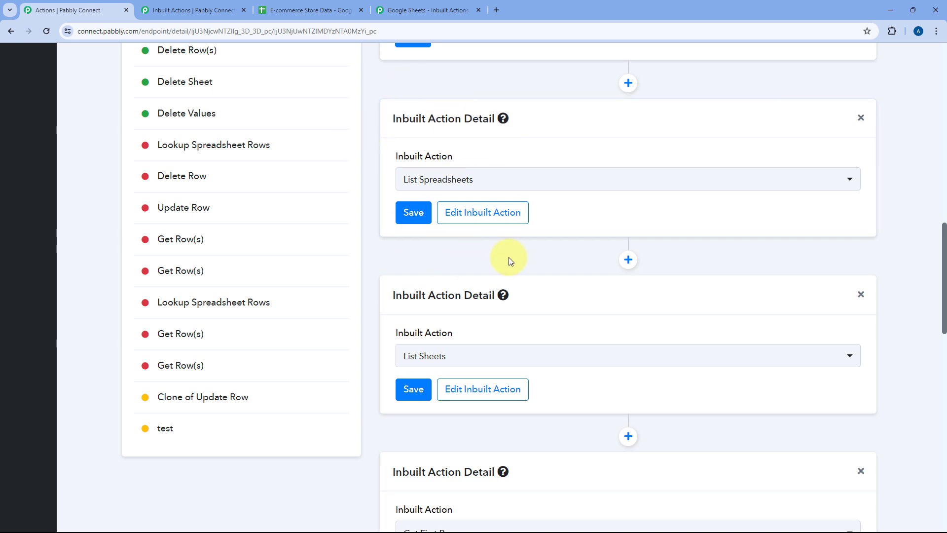
pyautogui.scroll(-10, 508, 259)
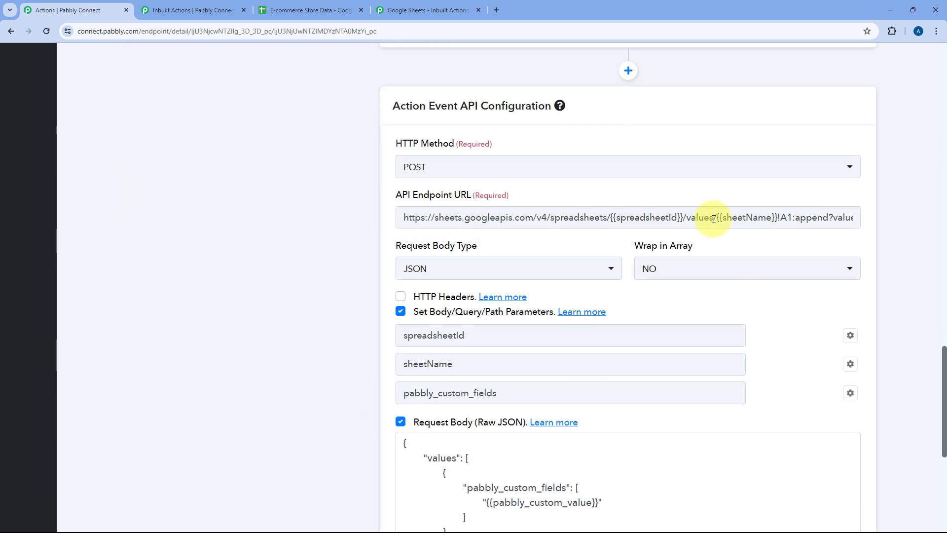
pyautogui.moveTo(714, 219); pyautogui.dragTo(776, 218)
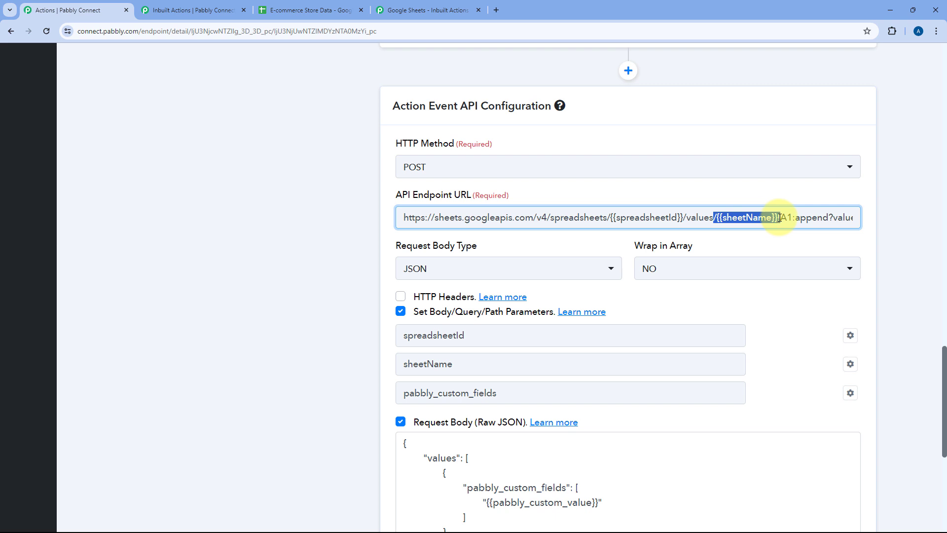
pyautogui.click(771, 244)
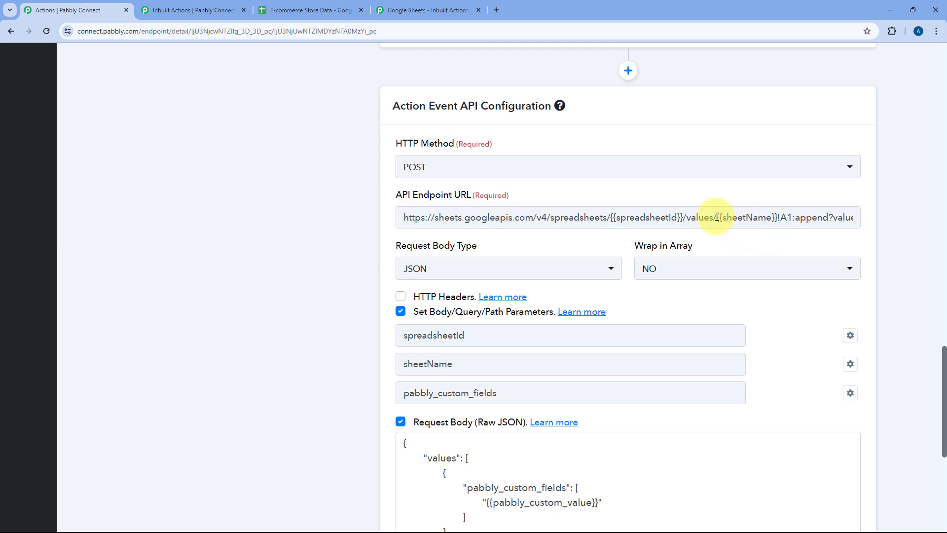
pyautogui.moveTo(716, 217); pyautogui.dragTo(762, 214)
pyautogui.click(744, 194)
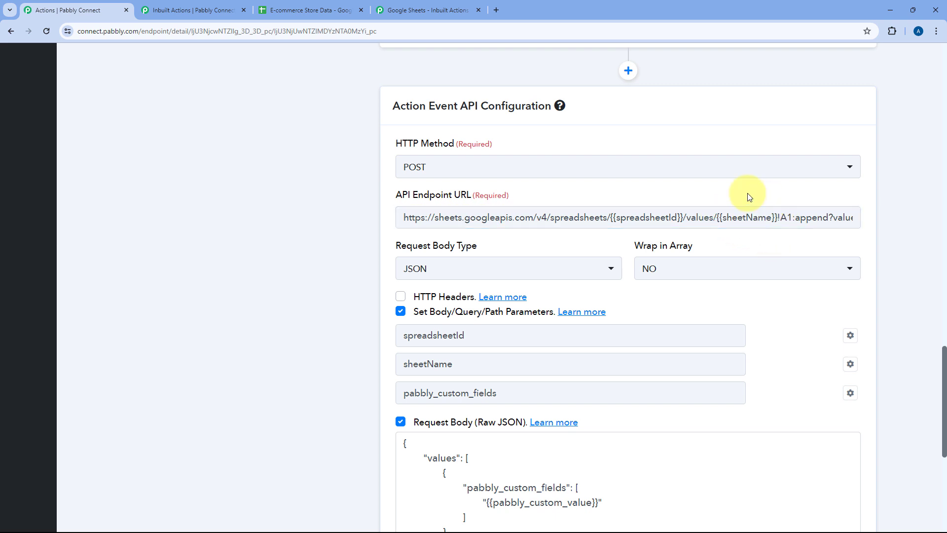
# Turn off Map for Select Spreadsheet in the workflow's Add New Row step to restore the dropdown.
pyautogui.click(458, 4)
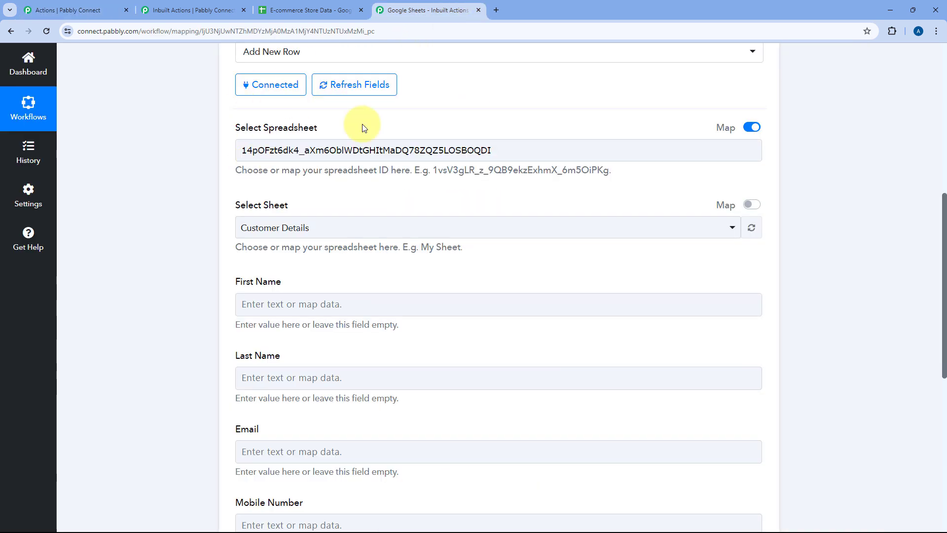
pyautogui.click(753, 128)
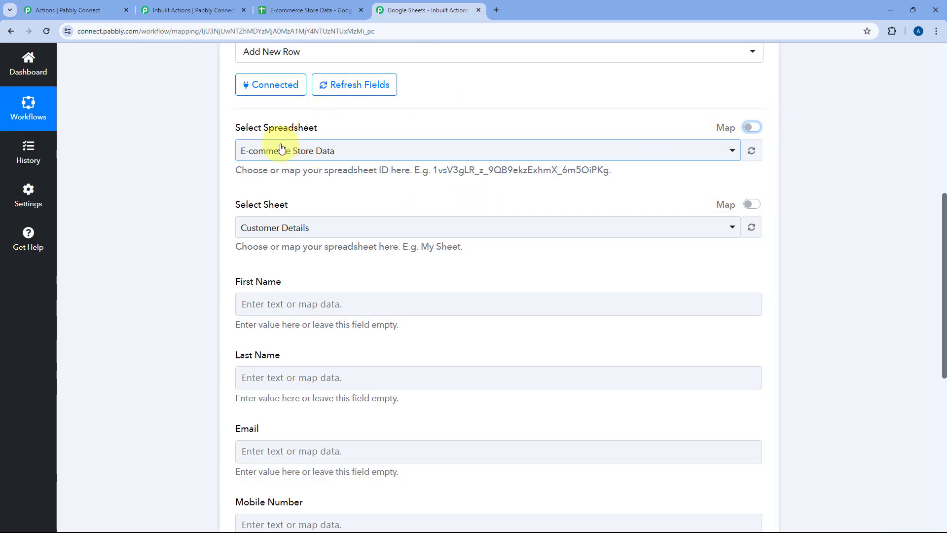
# Open the List Sheets inbuilt action attached to Add New Row for editing.
pyautogui.click(75, 14)
pyautogui.scroll(8, 355, 274)
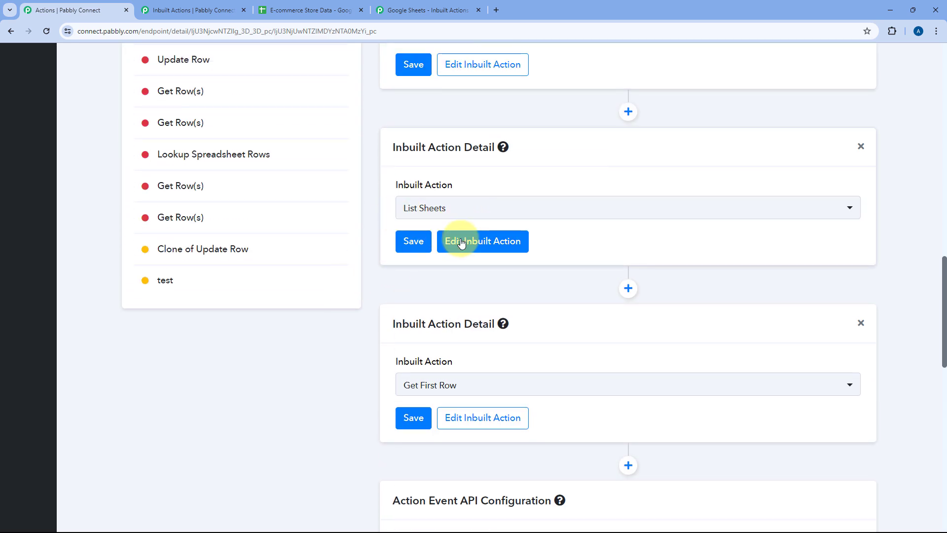
pyautogui.click(461, 243)
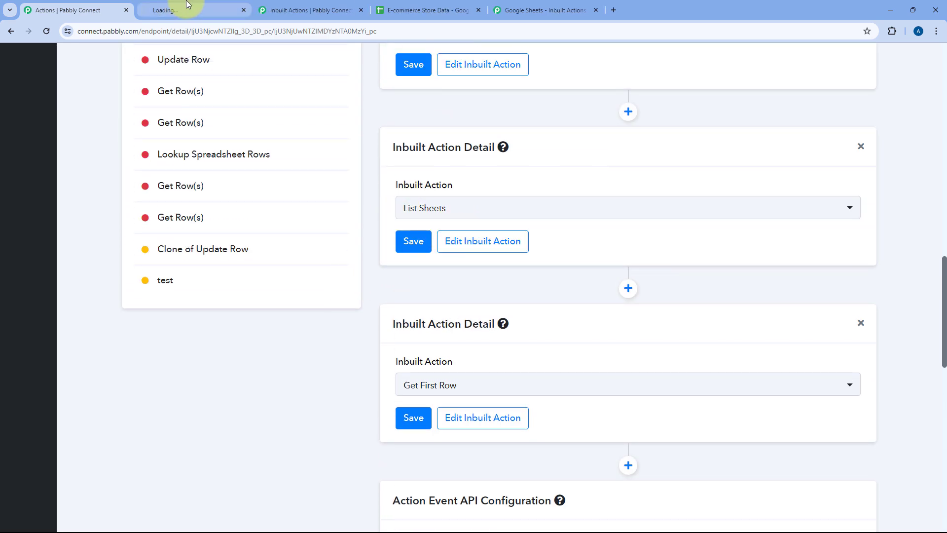
pyautogui.click(187, 9)
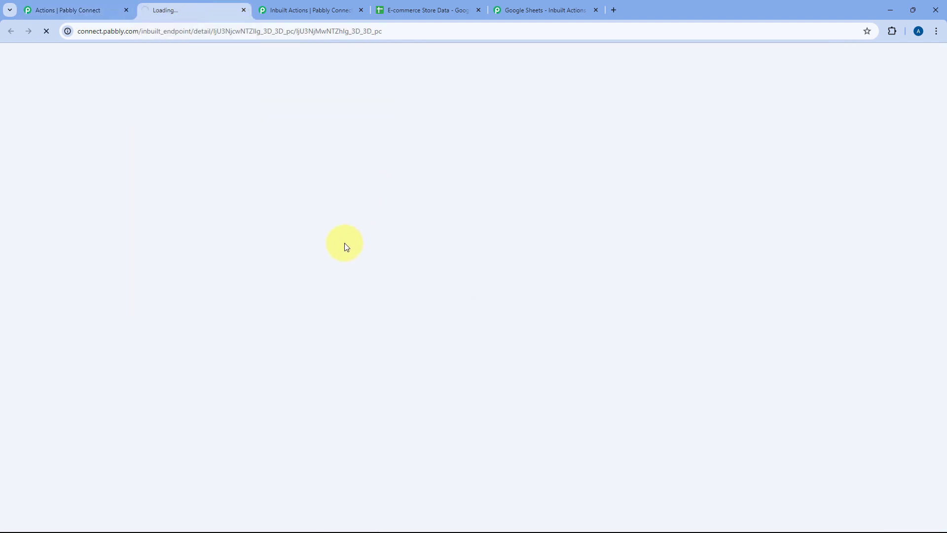
# Review the List Sheets inbuilt action's details, its attached List Spreadsheets step and its API configuration.
pyautogui.scroll(-2, 374, 244)
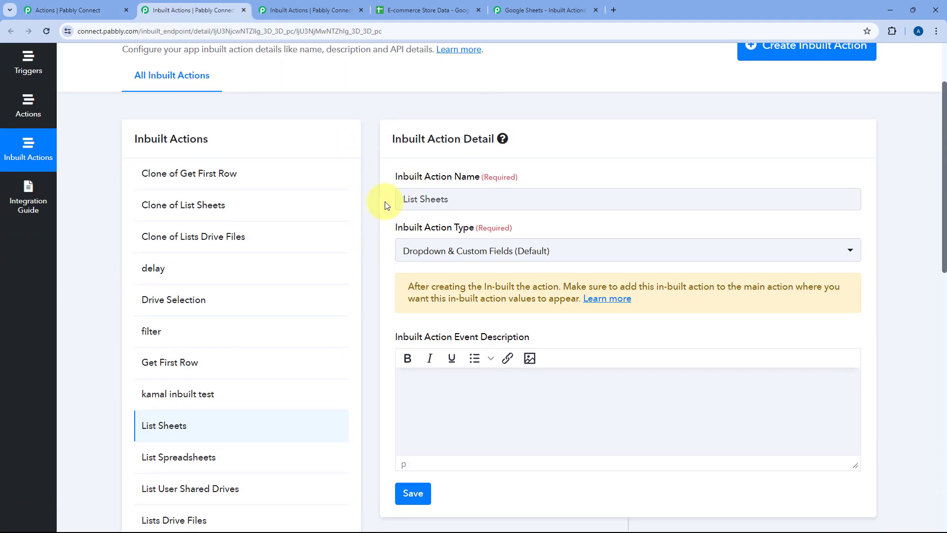
pyautogui.scroll(-1, 431, 215)
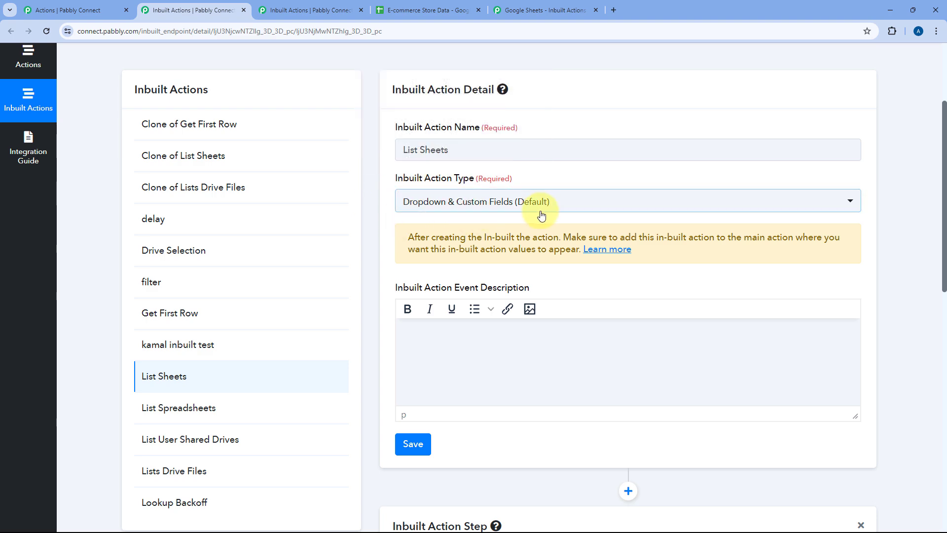
pyautogui.scroll(-5, 374, 227)
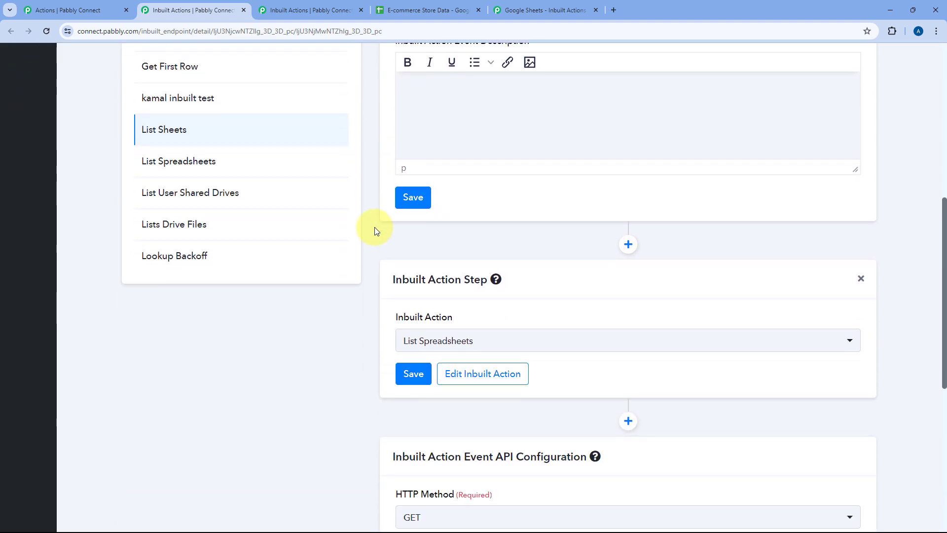
pyautogui.scroll(-2, 358, 213)
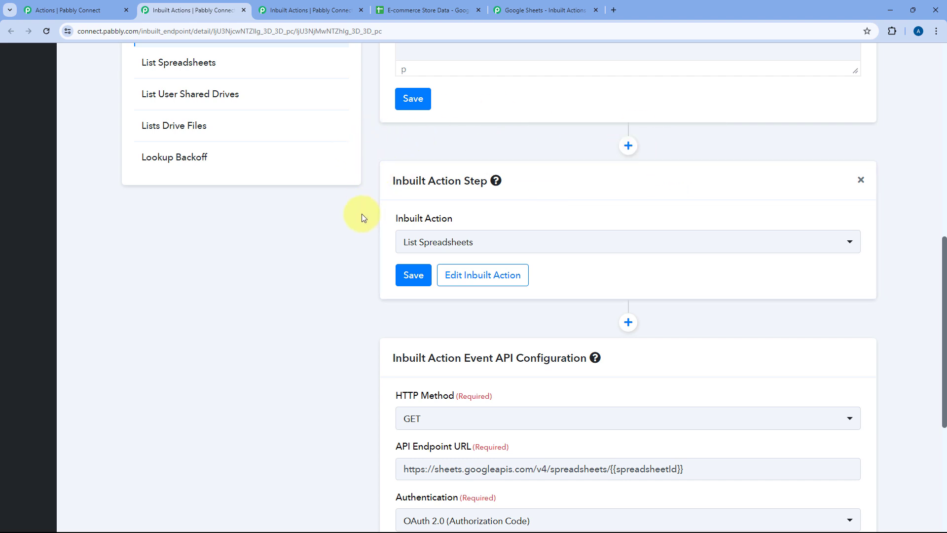
pyautogui.scroll(-2, 558, 202)
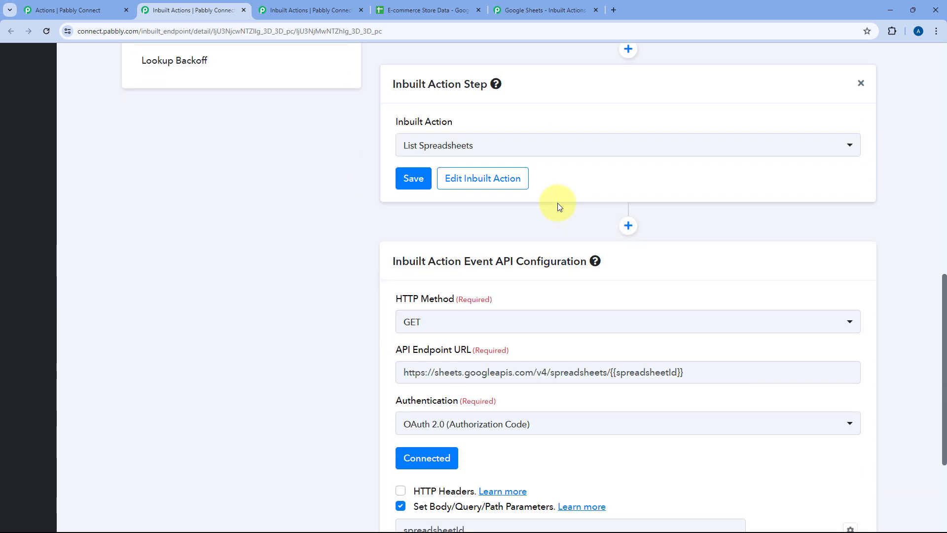
pyautogui.scroll(-1, 558, 203)
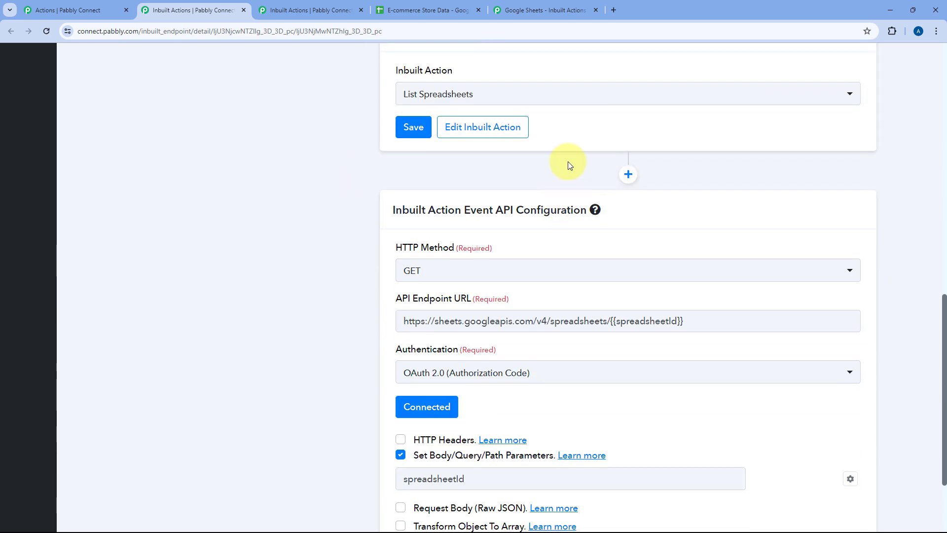
pyautogui.scroll(-3, 566, 198)
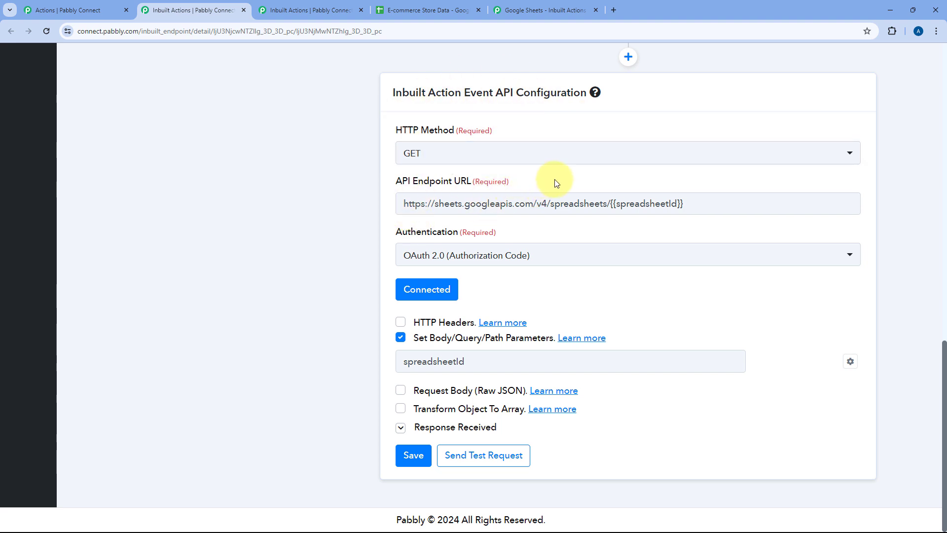
# Highlight the spreadsheetId placeholder in the List Sheets endpoint URL, and compare it with the workflow's Select Spreadsheet and Select Sheet fields.
pyautogui.moveTo(402, 203); pyautogui.dragTo(694, 209)
pyautogui.click(694, 203)
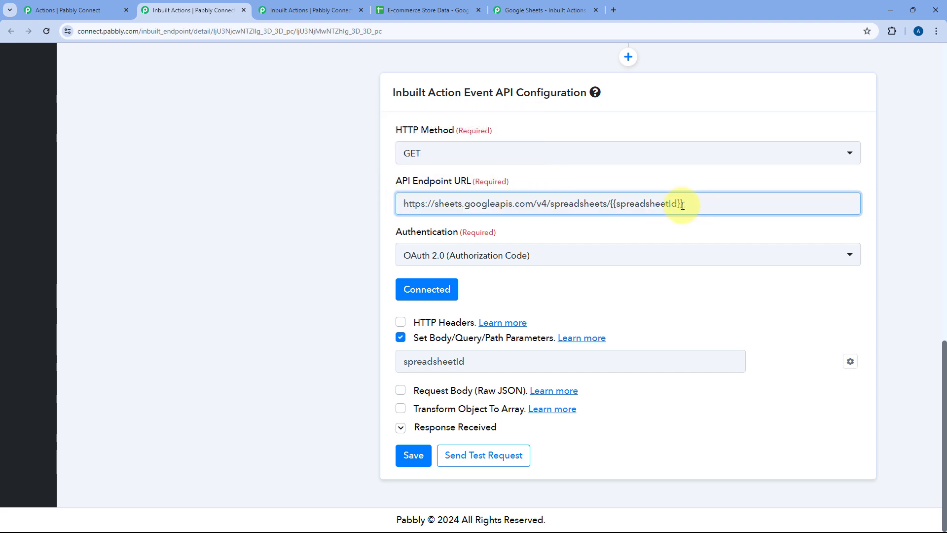
pyautogui.moveTo(678, 204); pyautogui.dragTo(644, 204)
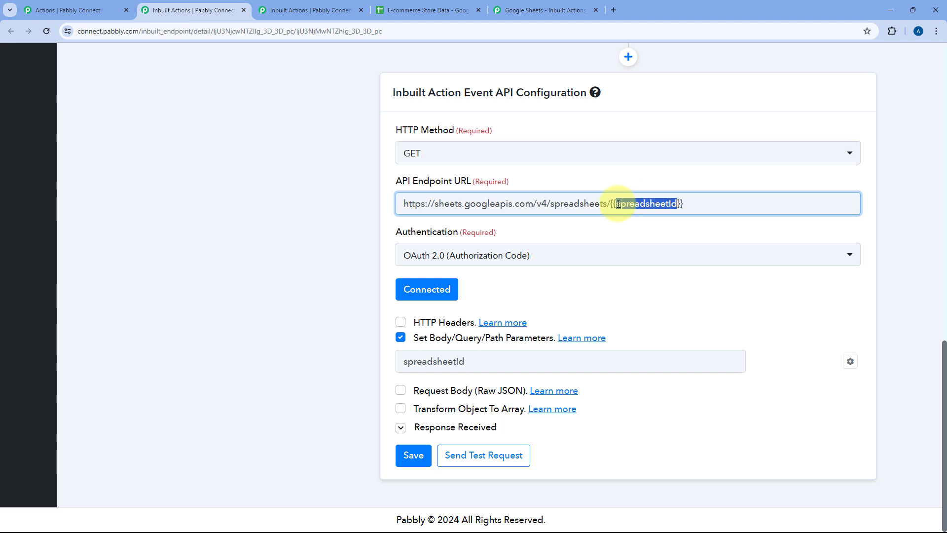
pyautogui.click(611, 182)
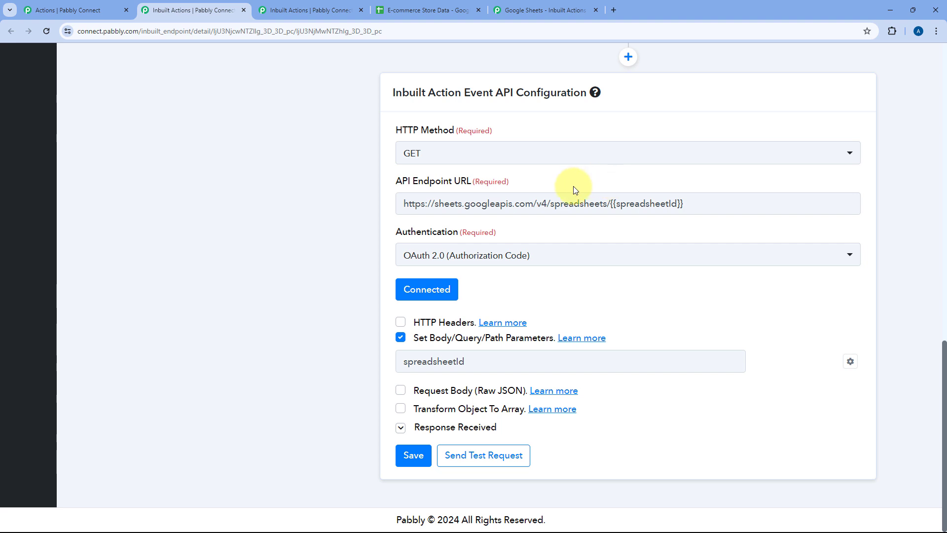
pyautogui.click(500, 10)
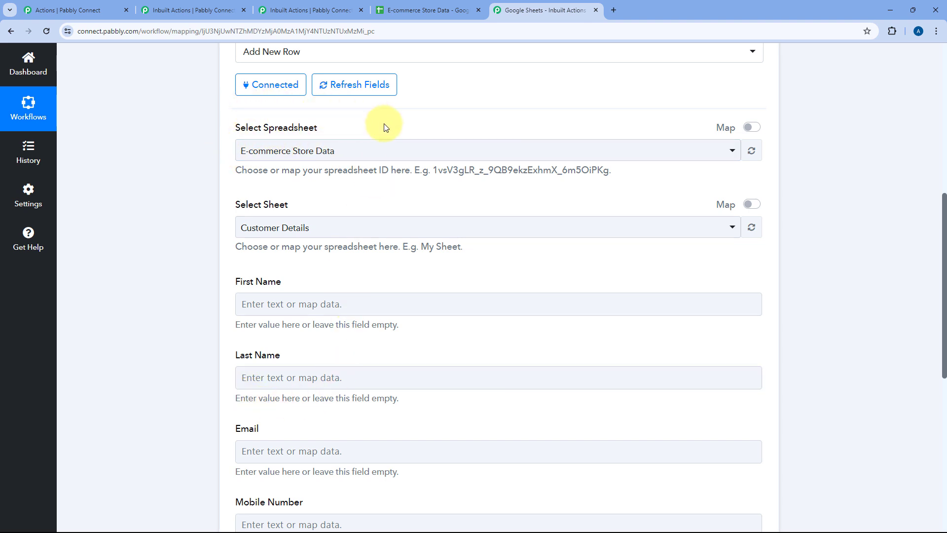
pyautogui.click(213, 4)
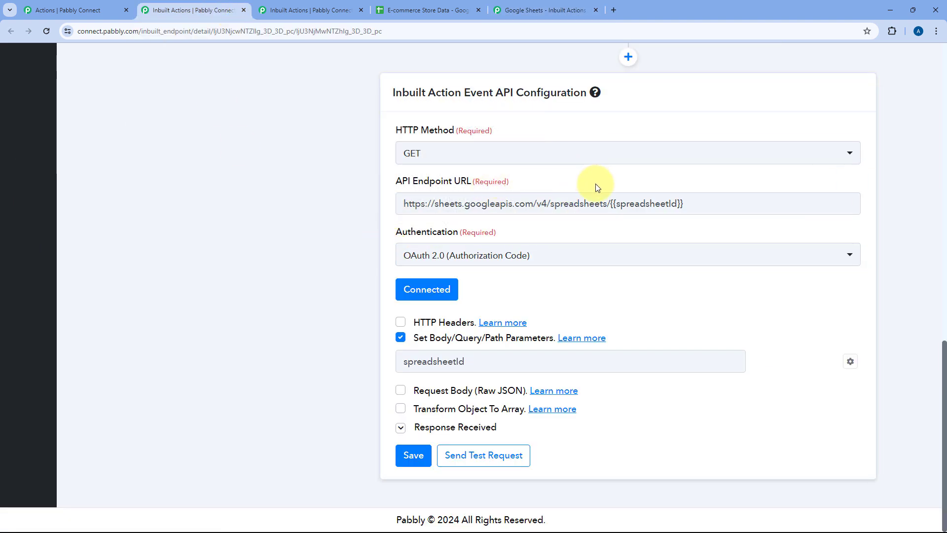
# Examine how the List Spreadsheets step precedes the API configuration within the List Sheets inbuilt action.
pyautogui.scroll(10, 596, 187)
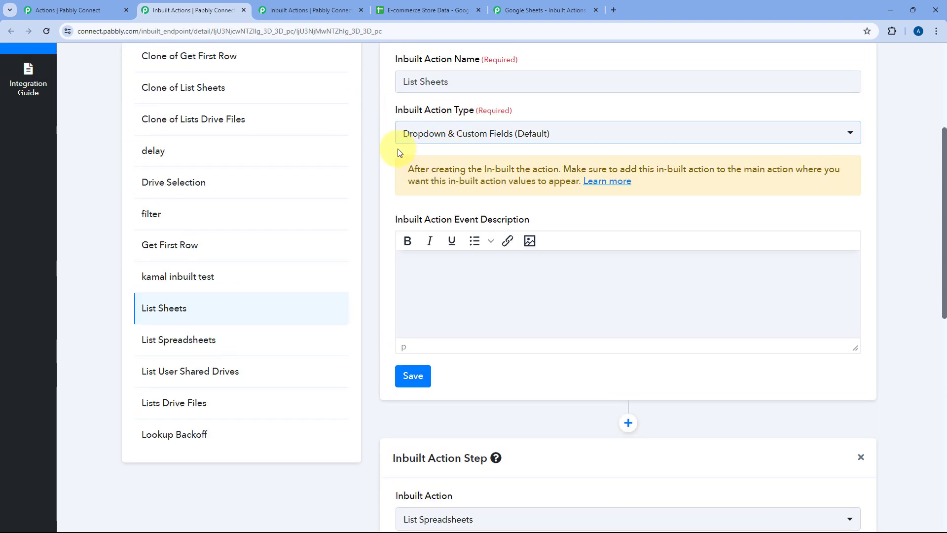
pyautogui.scroll(-9, 381, 184)
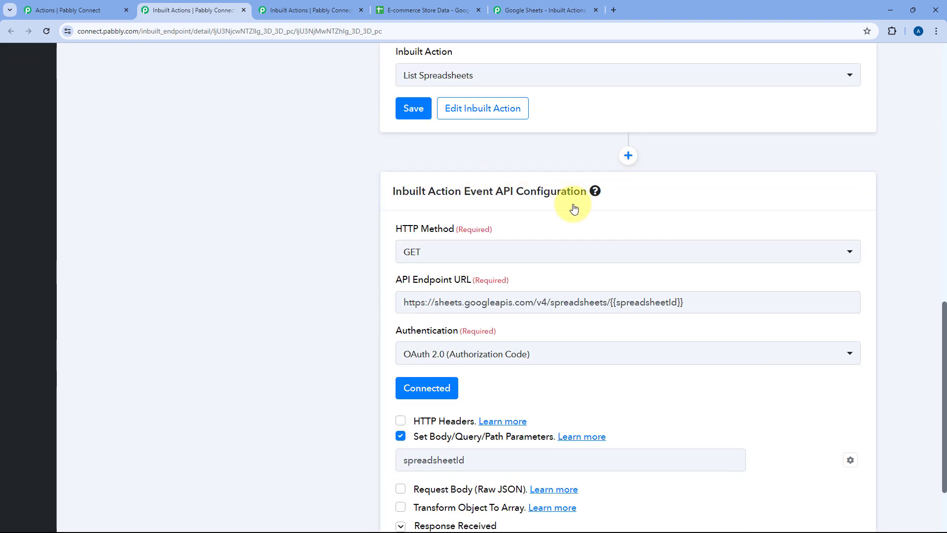
pyautogui.scroll(-2, 566, 213)
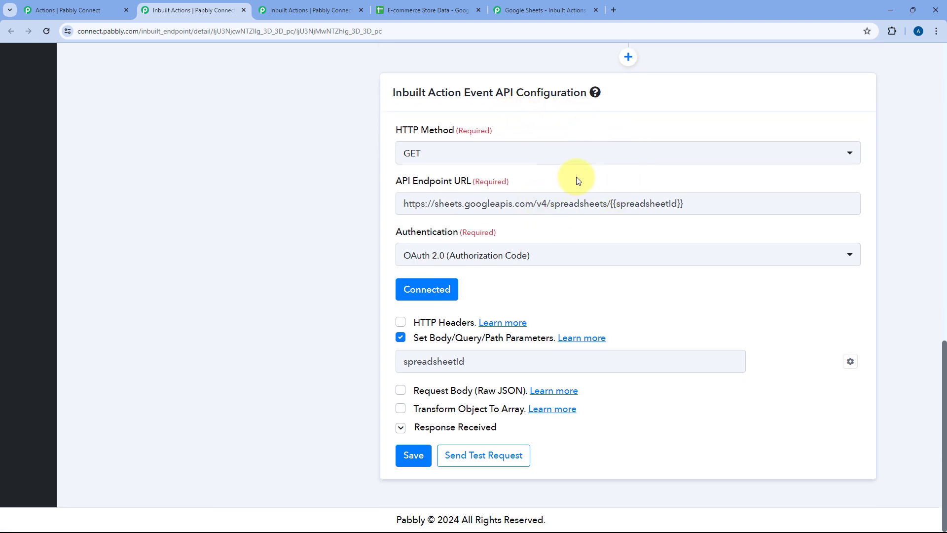
pyautogui.scroll(4, 590, 177)
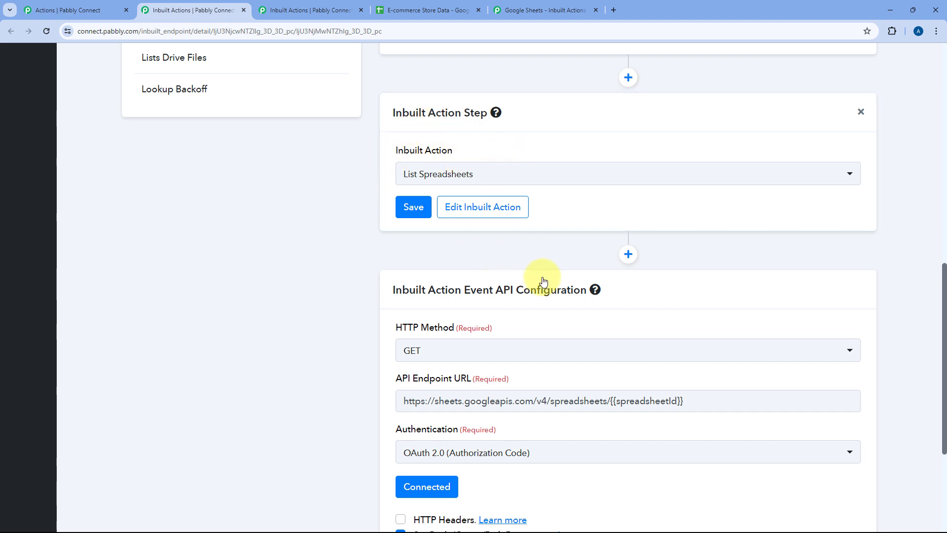
pyautogui.scroll(-2, 543, 281)
pyautogui.scroll(2, 577, 285)
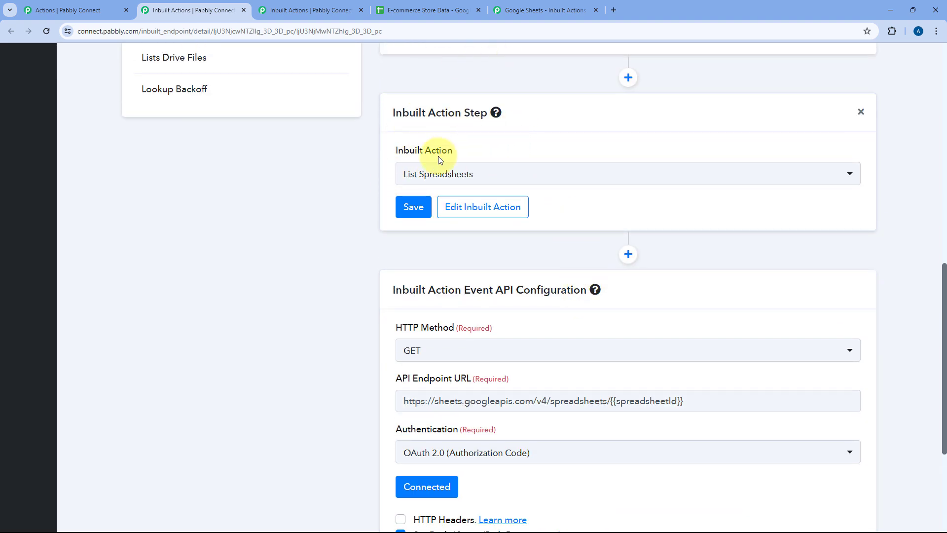
pyautogui.scroll(-4, 492, 146)
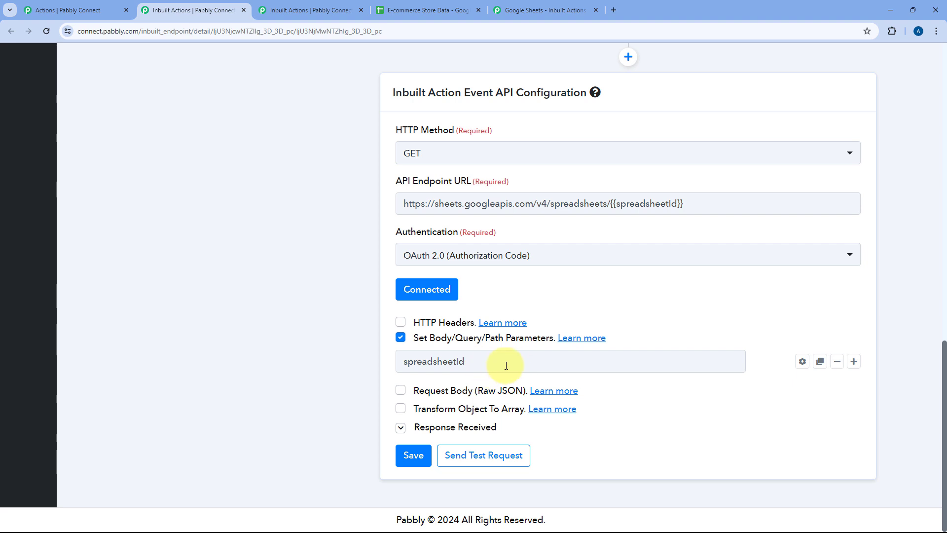
# Inspect the Dynamic Parameter Value choices for the List Sheets spreadsheetId parameter, and cancel its configuration with files > id kept.
pyautogui.moveTo(678, 202); pyautogui.dragTo(617, 203)
pyautogui.click(624, 229)
pyautogui.click(803, 362)
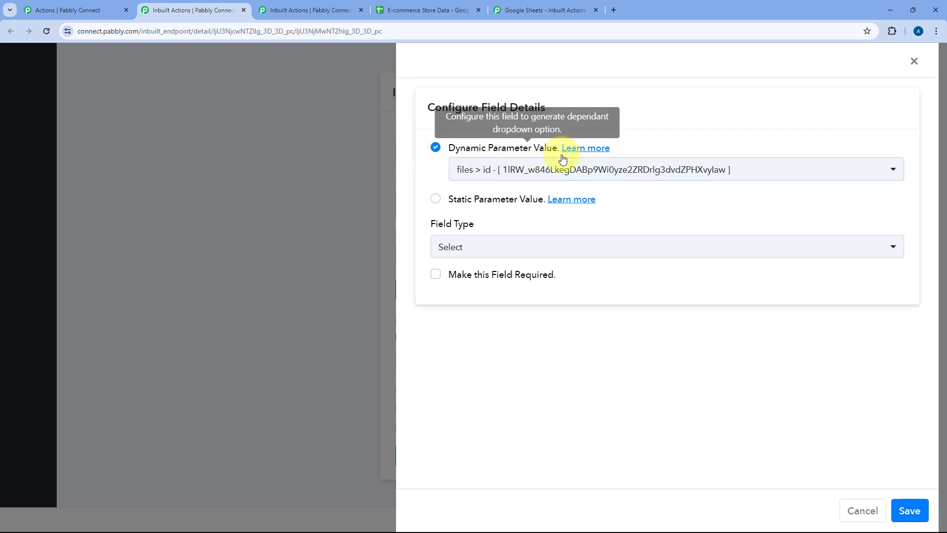
pyautogui.click(618, 170)
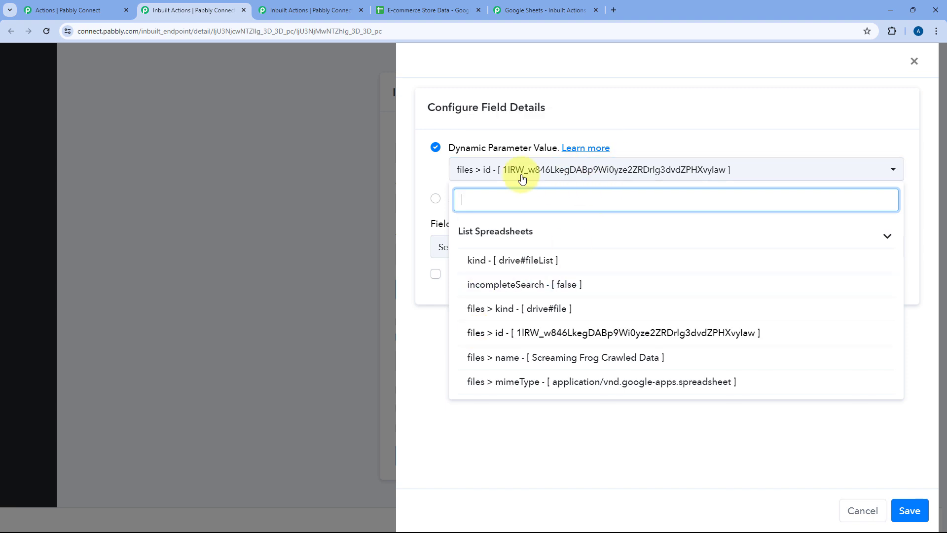
pyautogui.click(439, 168)
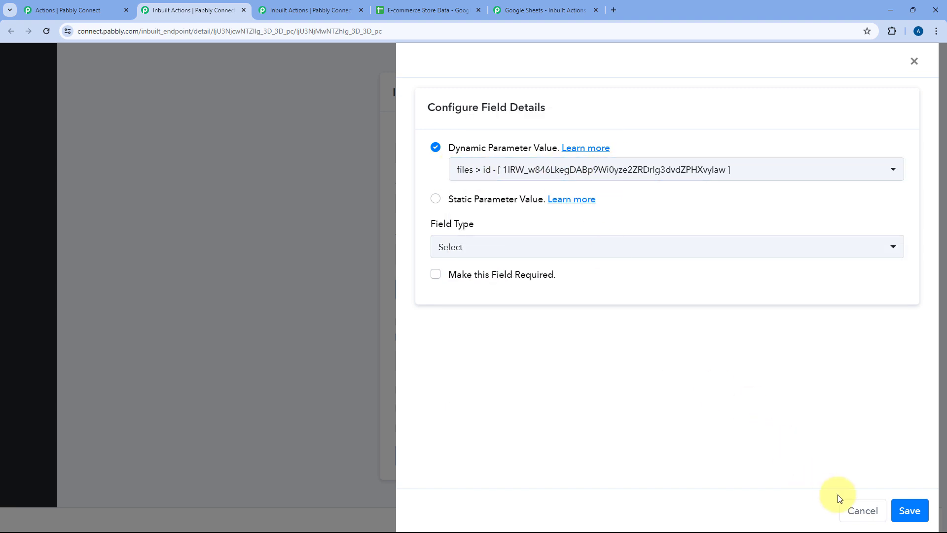
pyautogui.click(861, 511)
# Check the spreadsheet selection in the workflow's Add New Row step, and return to the List Sheets API configuration.
pyautogui.click(540, 5)
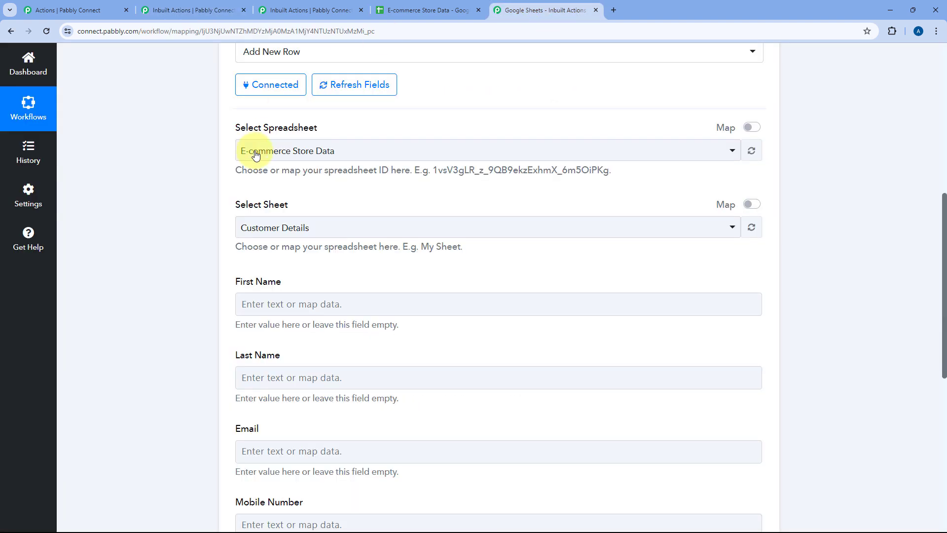
pyautogui.click(106, 10)
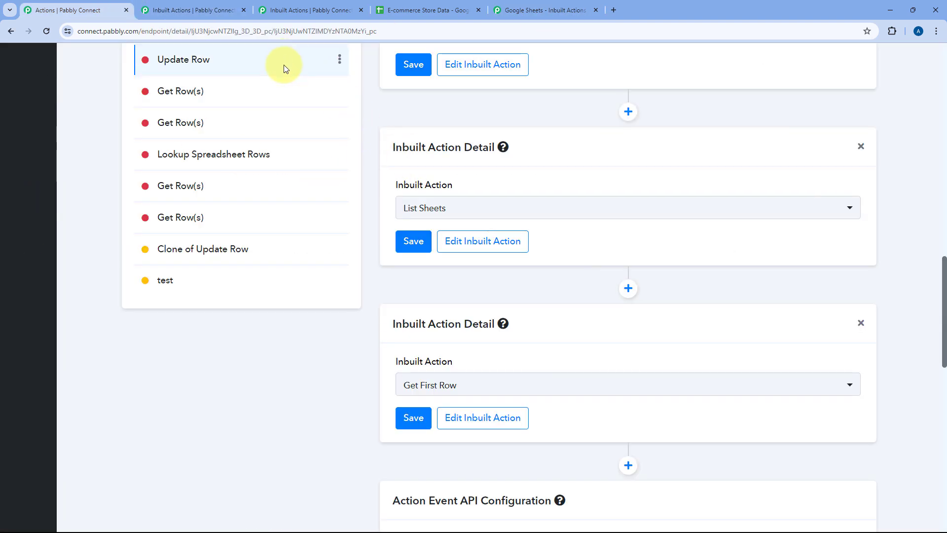
pyautogui.click(190, 10)
pyautogui.scroll(2, 363, 193)
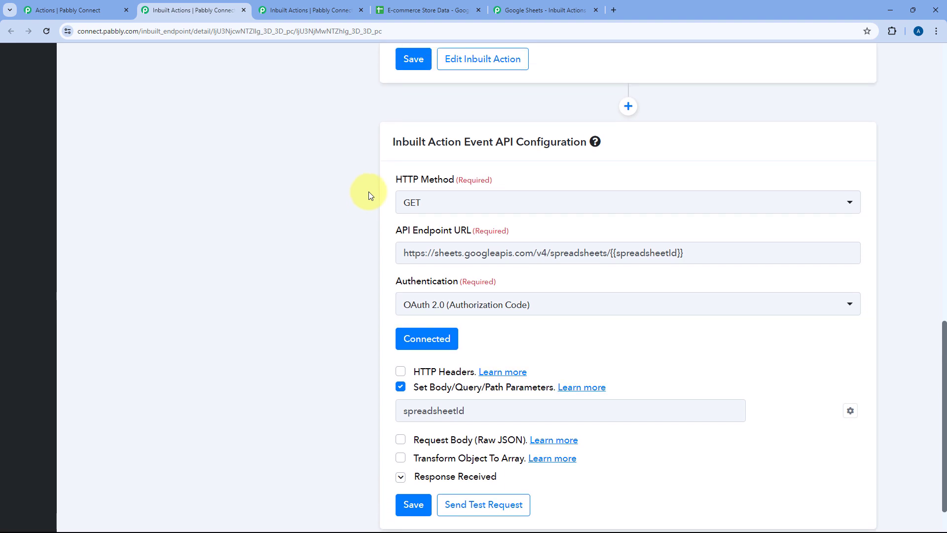
pyautogui.scroll(-2, 369, 414)
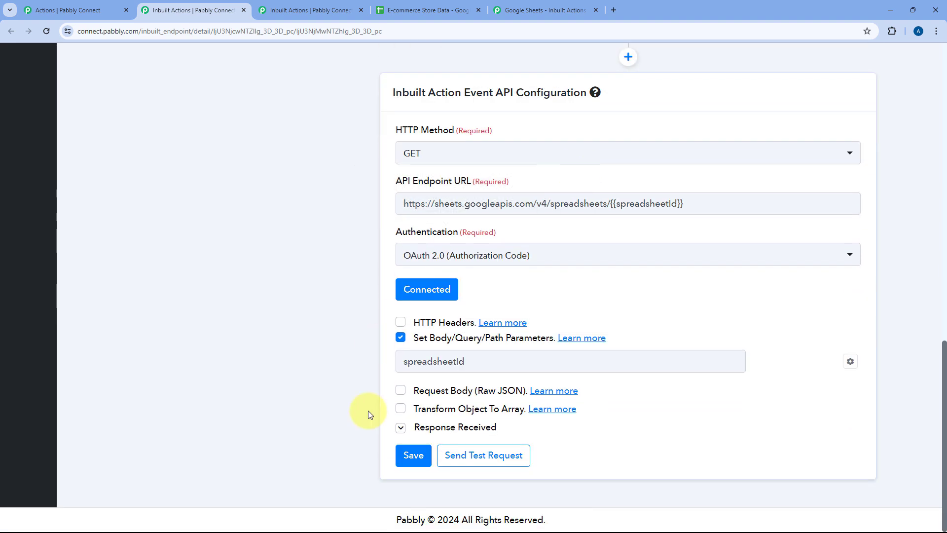
# Expand the response received by List Sheets and look through its spreadsheet and sheet properties from start to end.
pyautogui.click(406, 431)
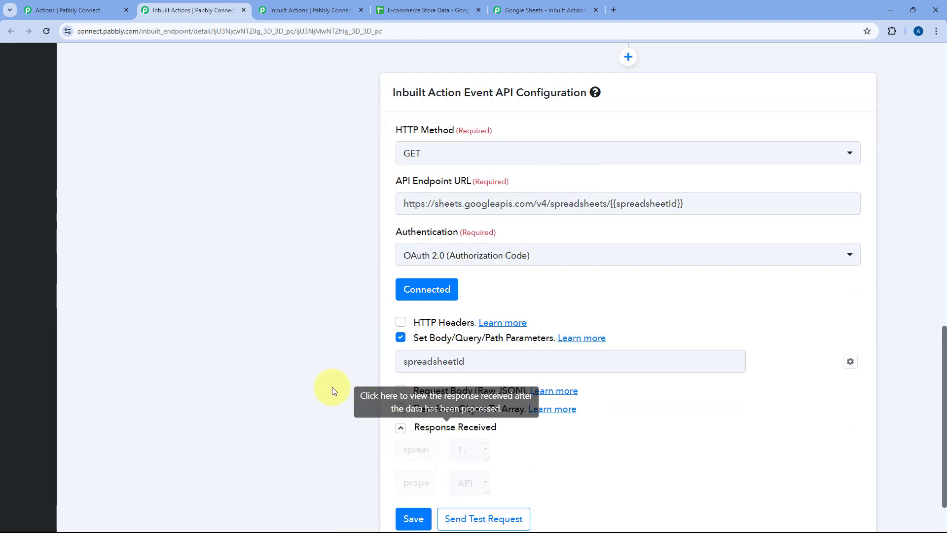
pyautogui.scroll(-5, 336, 368)
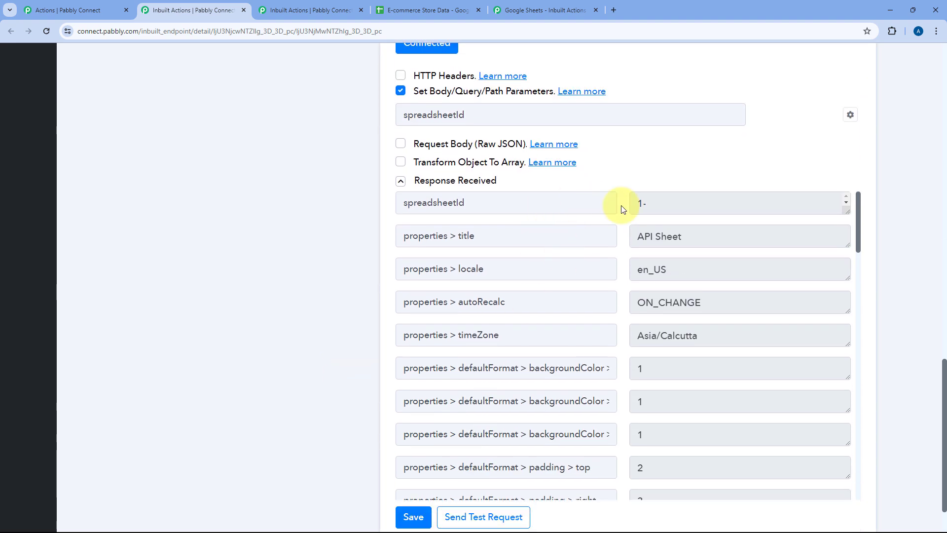
pyautogui.scroll(-5, 623, 227)
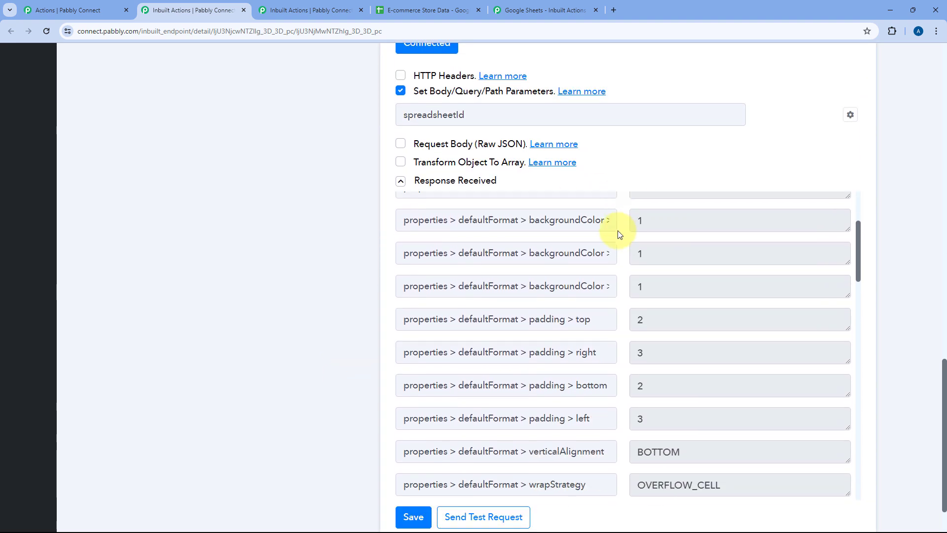
pyautogui.scroll(-20, 617, 231)
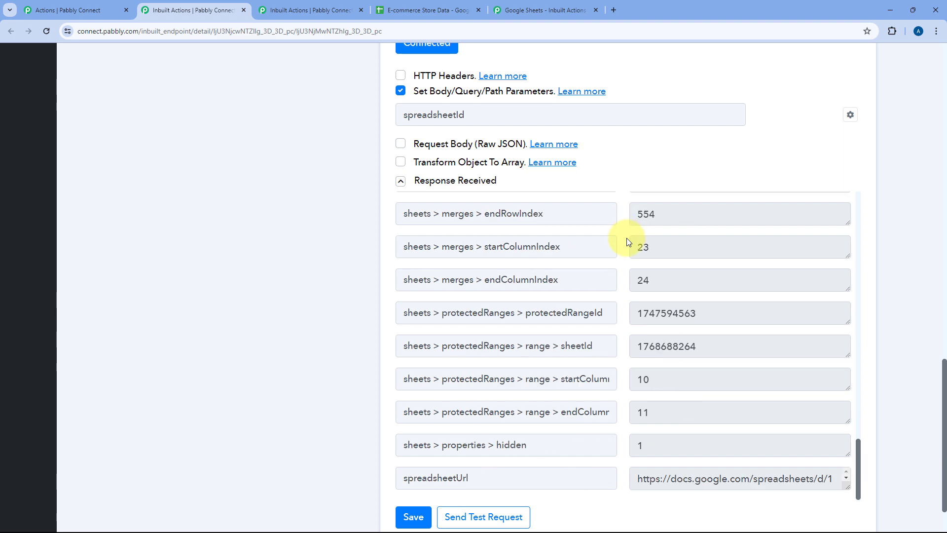
pyautogui.scroll(10, 639, 281)
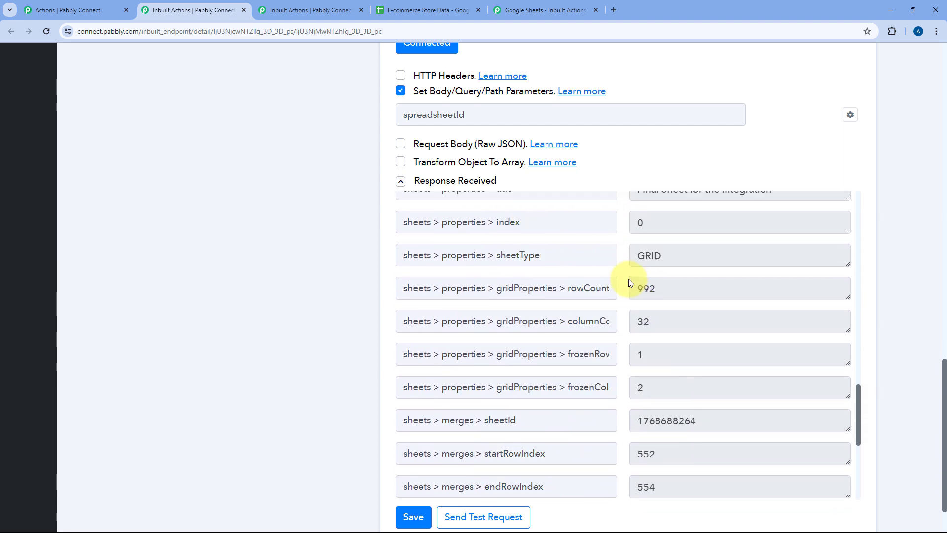
pyautogui.scroll(15, 625, 285)
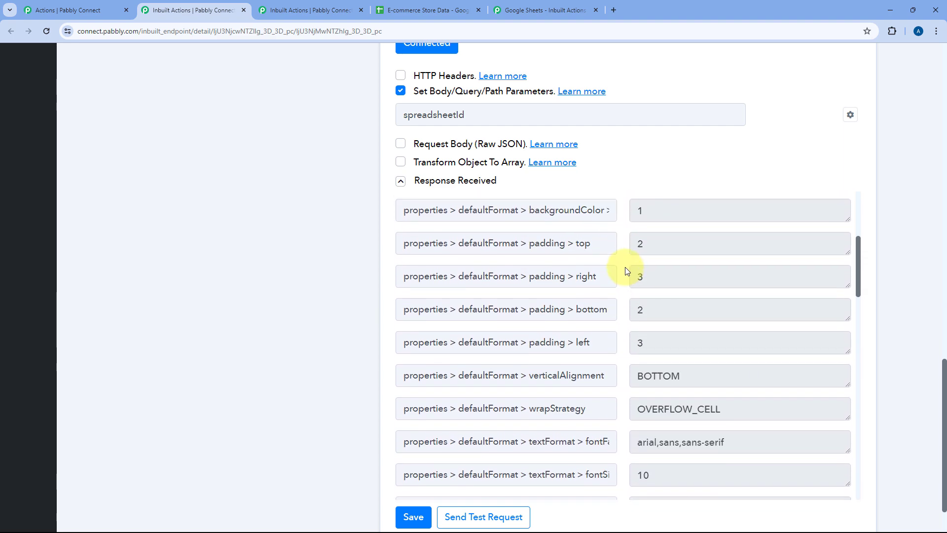
pyautogui.scroll(1, 626, 270)
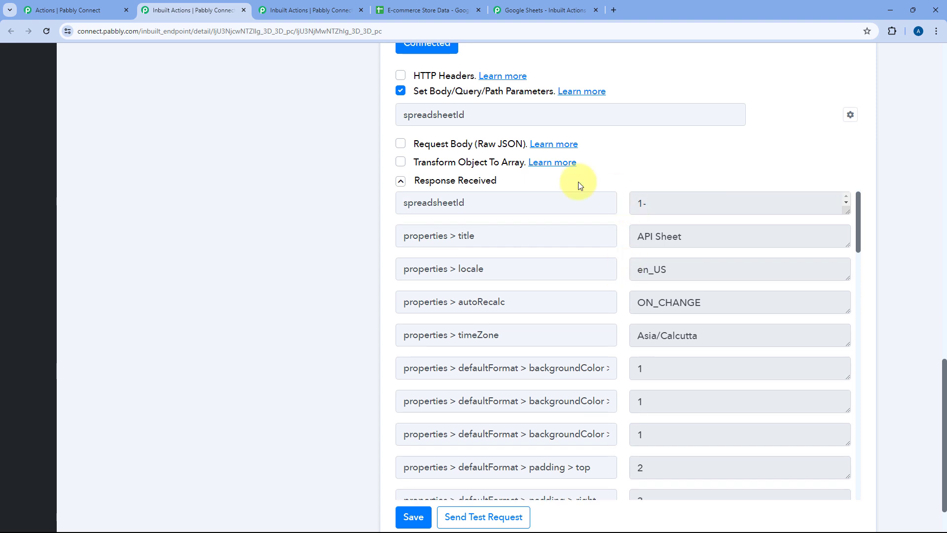
# Check the sheet choices offered in the Select Sheet dropdown of the workflow's Add New Row step.
pyautogui.click(545, 6)
pyautogui.click(244, 230)
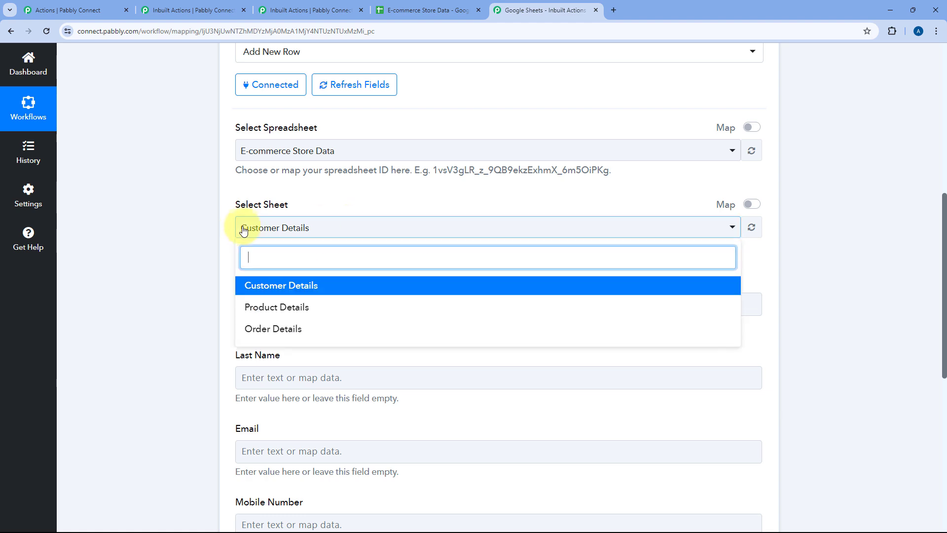
pyautogui.scroll(-1, 237, 225)
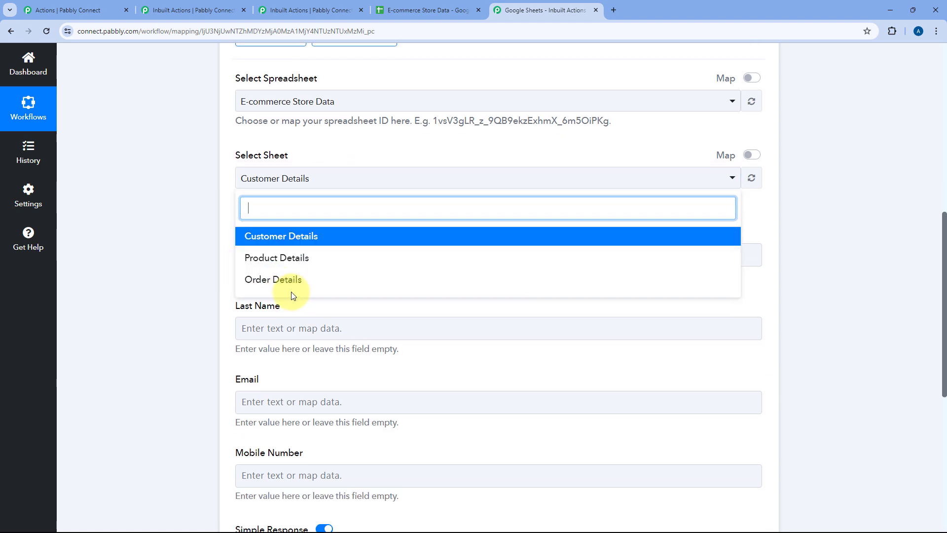
# Review the List Sheets inbuilt action, from its API configuration to its name and type, and its List Spreadsheets step.
pyautogui.click(158, 16)
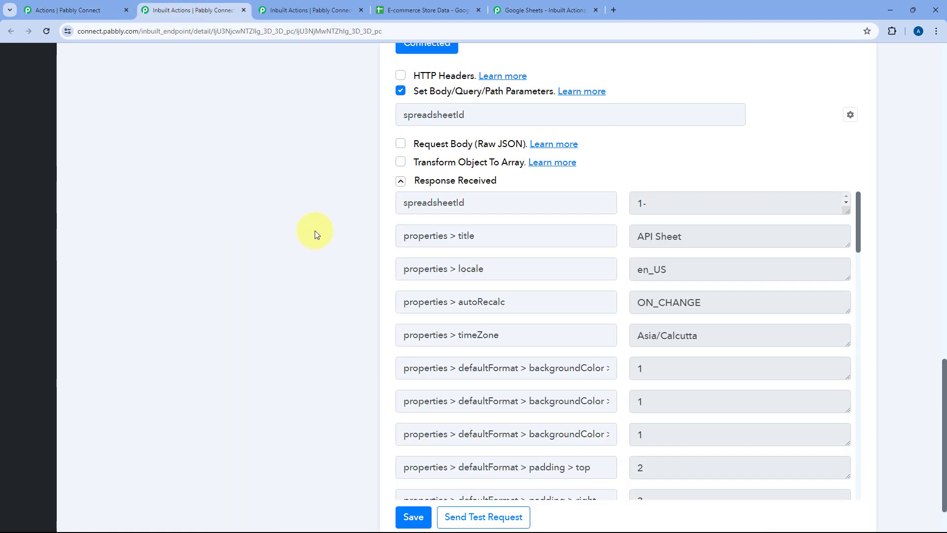
pyautogui.scroll(10, 316, 234)
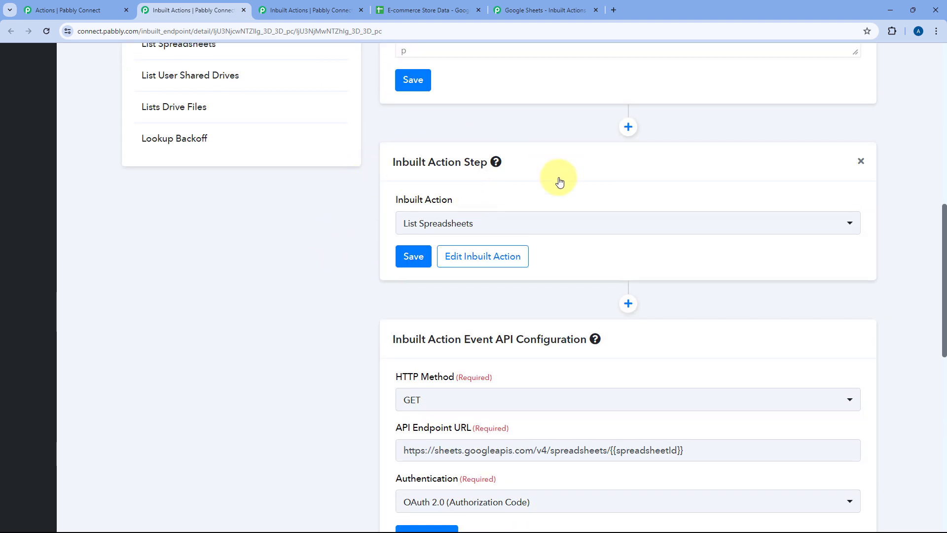
pyautogui.scroll(4, 552, 187)
pyautogui.scroll(3, 401, 113)
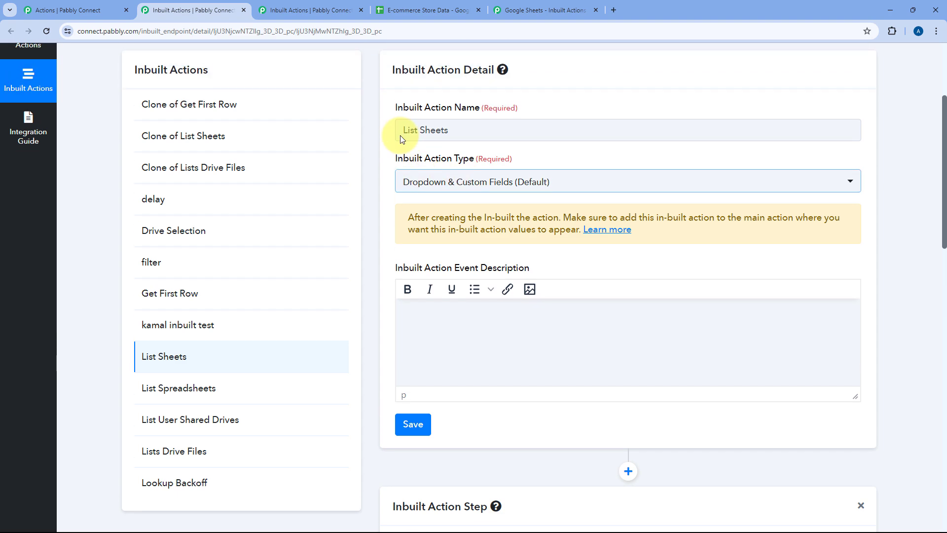
pyautogui.scroll(-3, 395, 109)
pyautogui.scroll(-5, 380, 180)
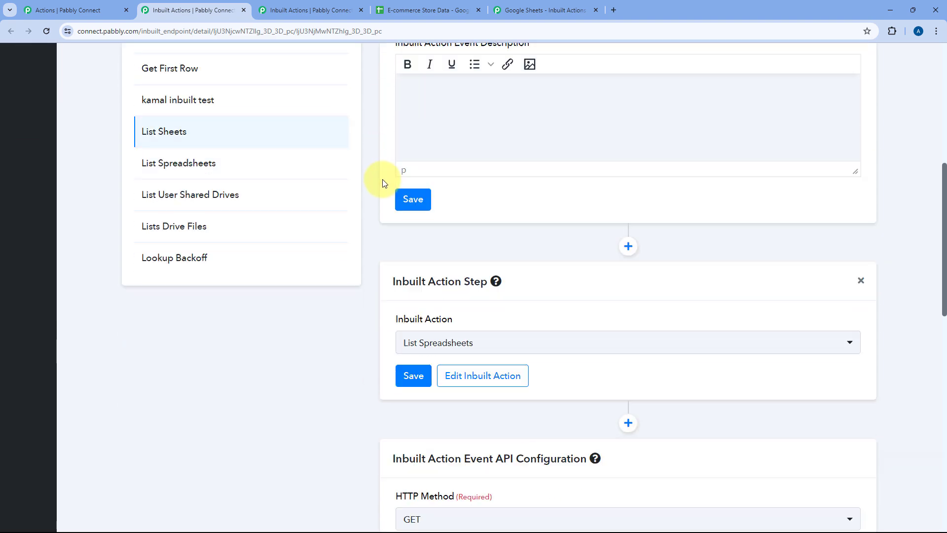
# Close the workflow's Select Sheet choices with Customer Details kept, and return to the List Sheets inbuilt action details.
pyautogui.click(539, 5)
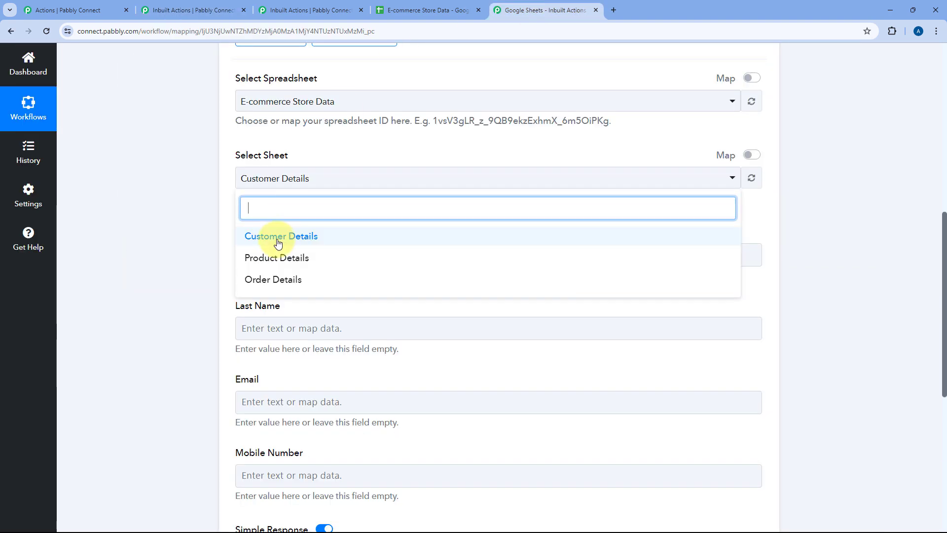
pyautogui.click(229, 182)
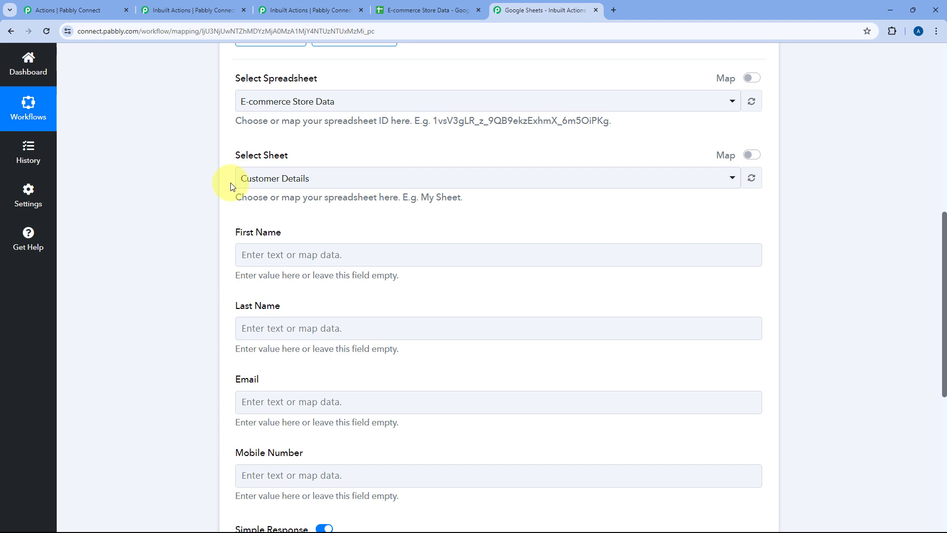
pyautogui.click(206, 6)
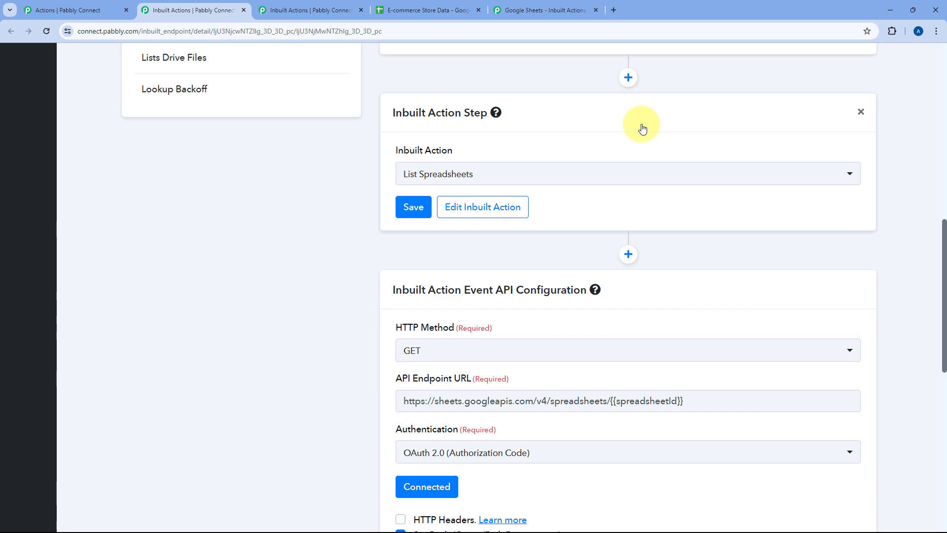
pyautogui.scroll(10, 468, 177)
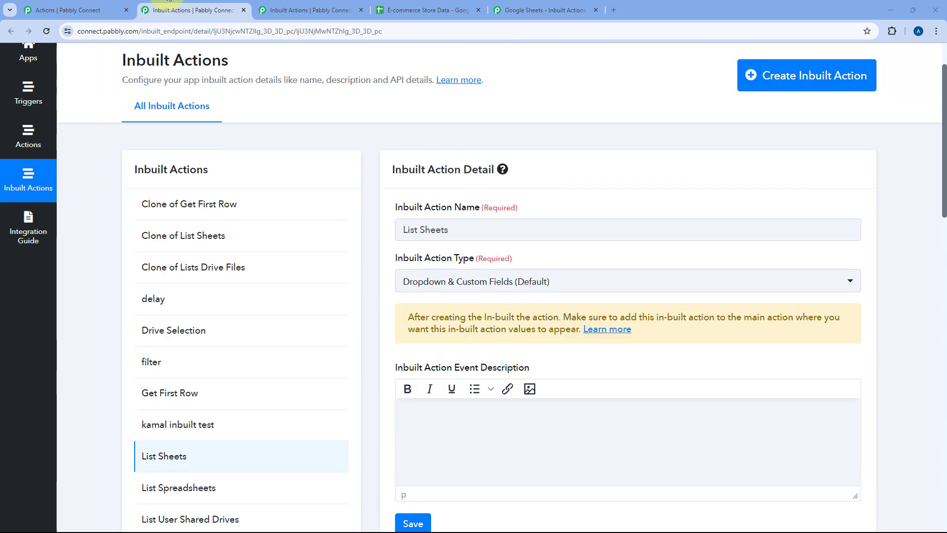
# Examine the main action's List Sheets and Get First Row steps, and locate sheetName in its API endpoint URL and parameters.
pyautogui.click(96, 10)
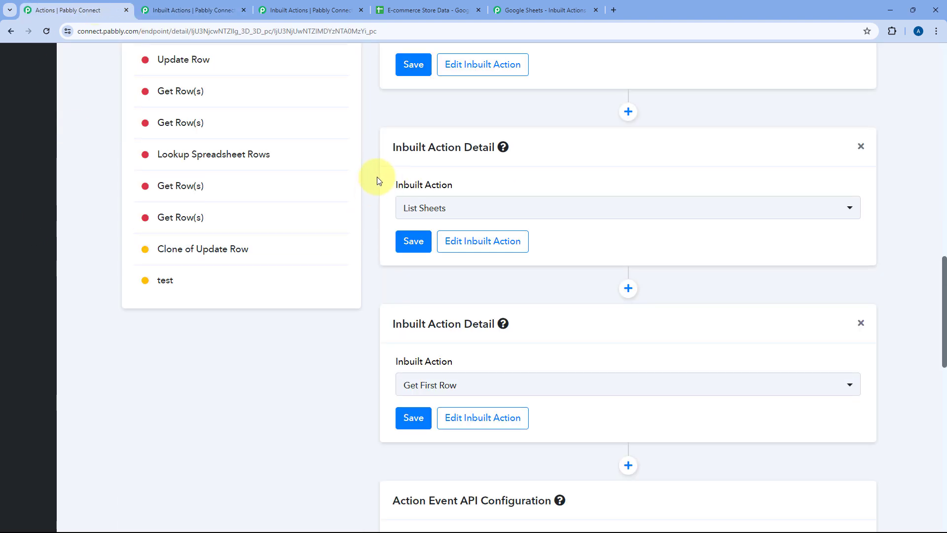
pyautogui.scroll(-2, 372, 179)
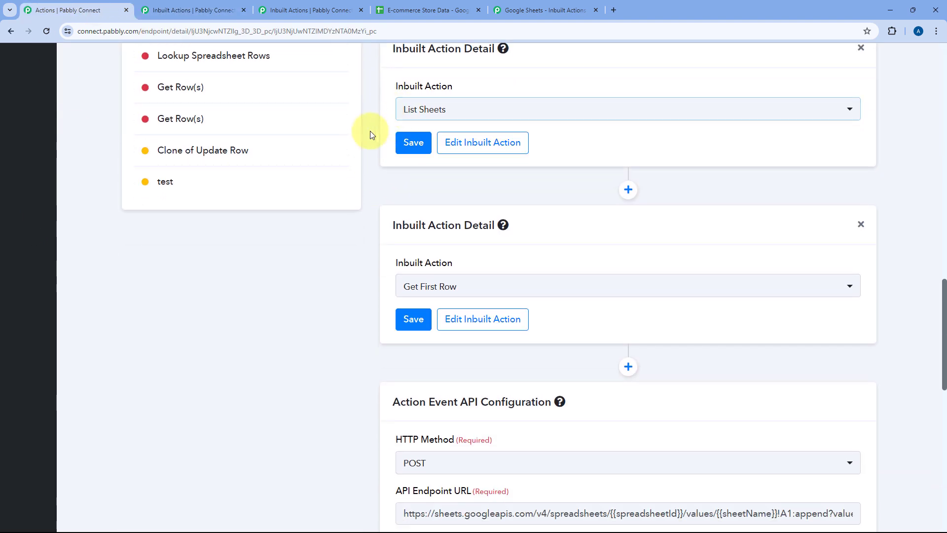
pyautogui.scroll(-9, 375, 143)
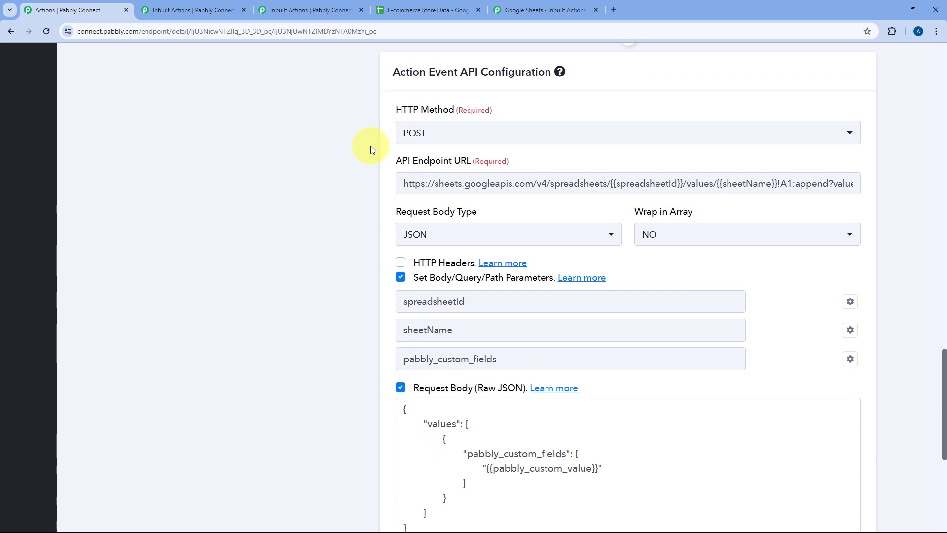
pyautogui.scroll(2, 468, 217)
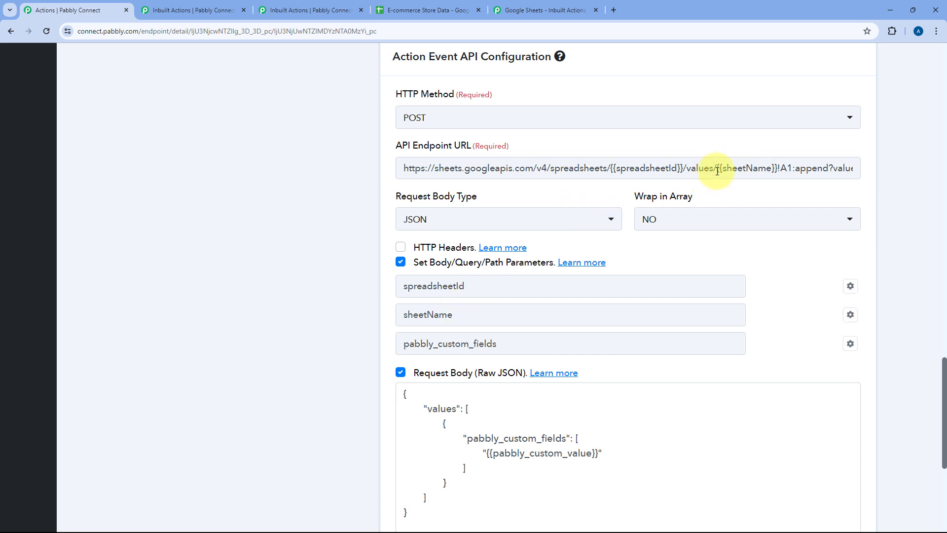
pyautogui.moveTo(722, 169); pyautogui.dragTo(771, 168)
pyautogui.click(647, 315)
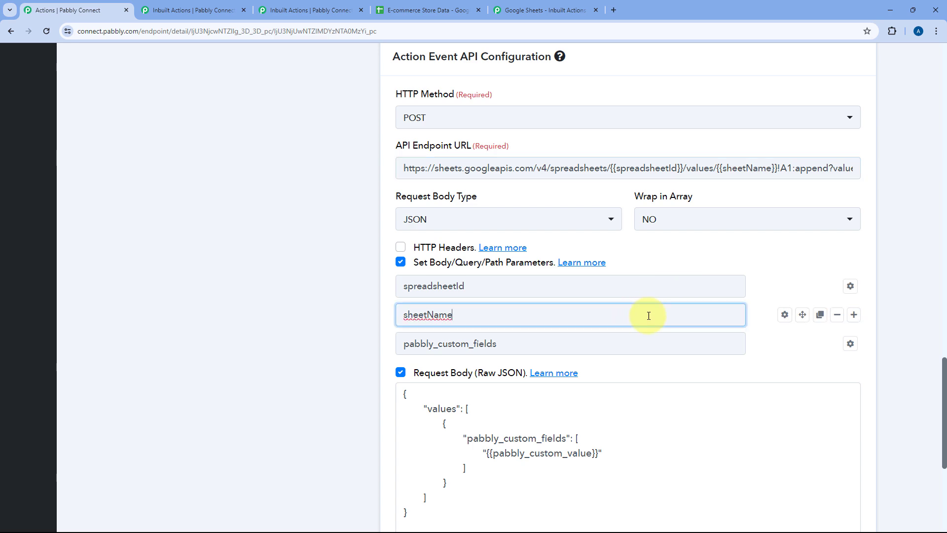
# Open the sheetName parameter's field configuration and compare its label with the Select Sheet field in the workflow.
pyautogui.click(783, 316)
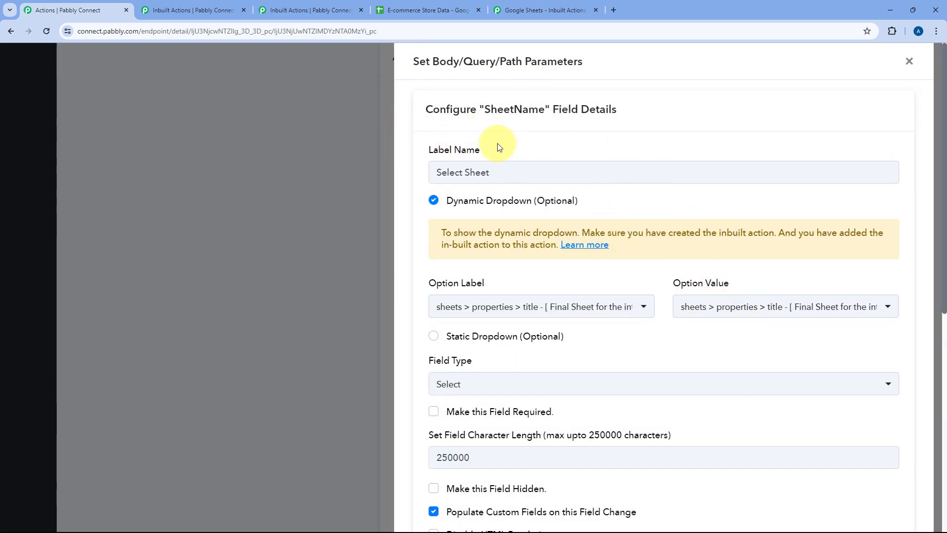
pyautogui.click(537, 5)
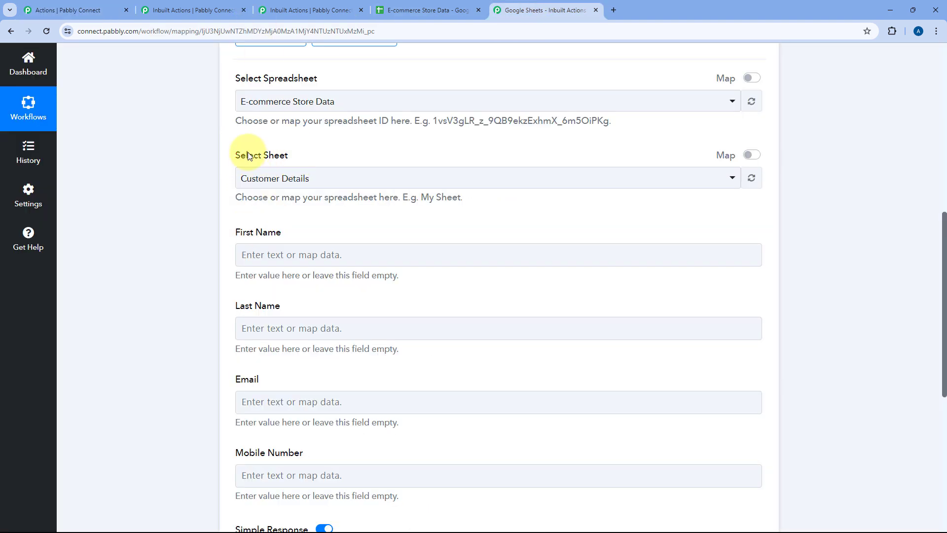
pyautogui.click(108, 10)
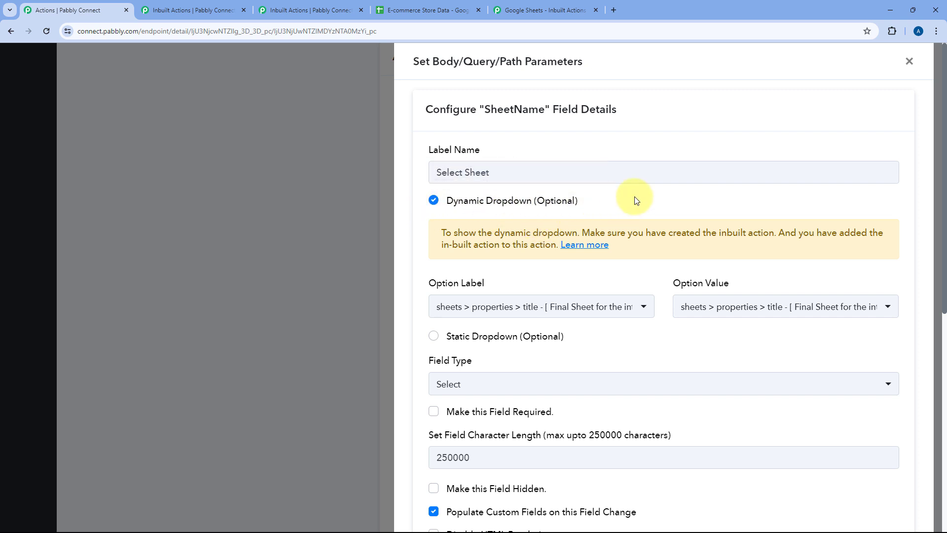
# Look through sheetName's Option Label choices from List Spreadsheets, List Sheets and Get First Row, keeping sheets > properties > title.
pyautogui.scroll(-2, 641, 177)
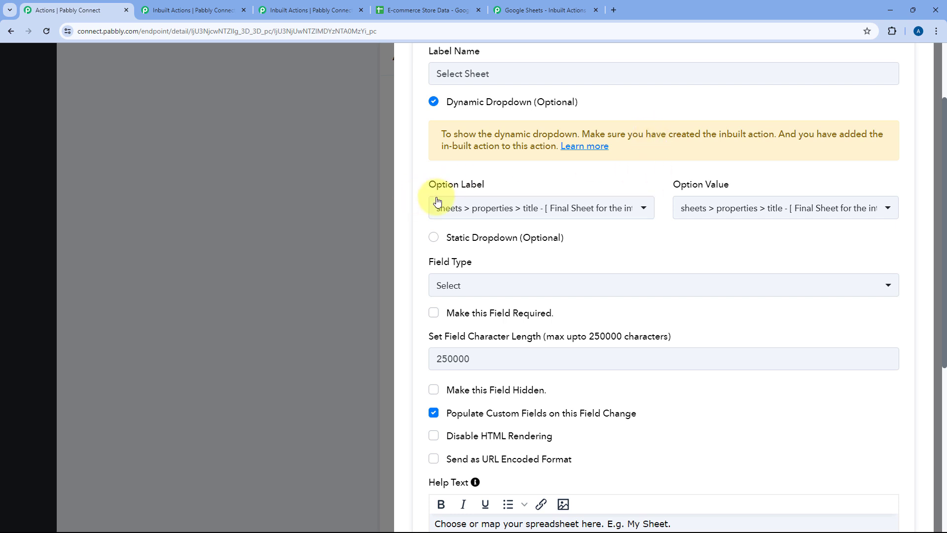
pyautogui.click(537, 211)
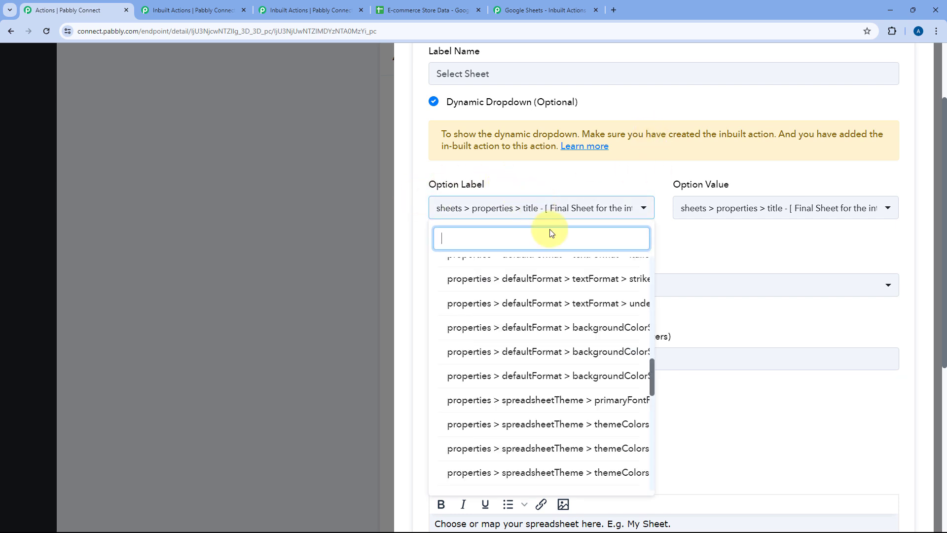
pyautogui.scroll(6, 572, 325)
pyautogui.scroll(6, 606, 321)
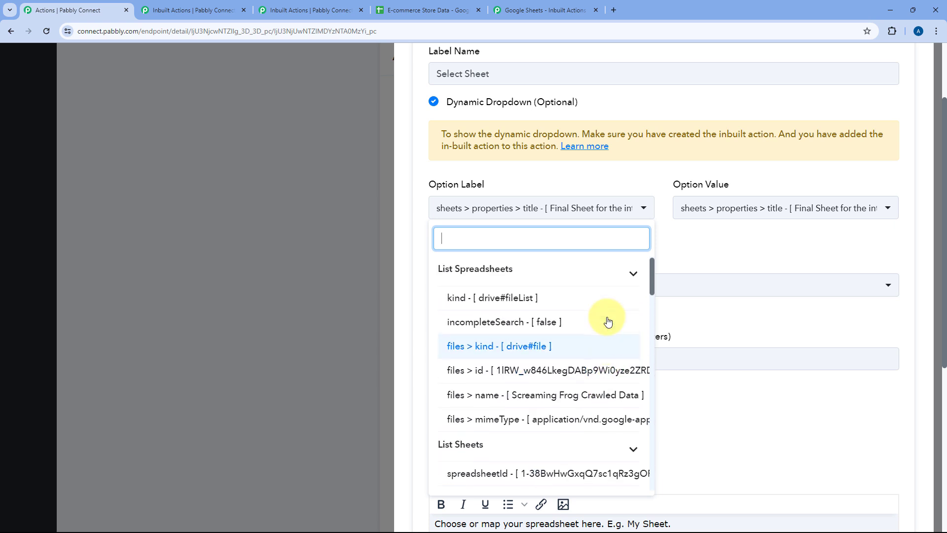
pyautogui.scroll(-5, 606, 322)
pyautogui.scroll(2, 606, 324)
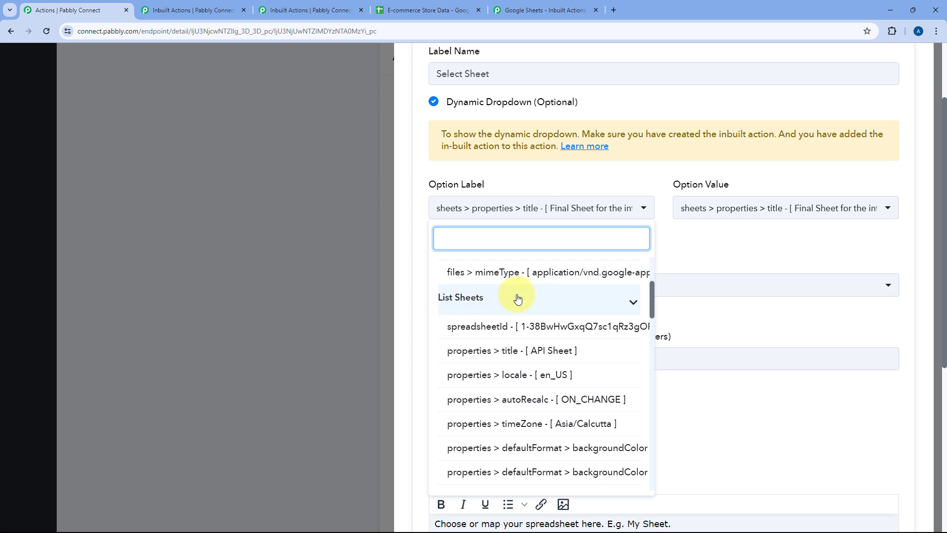
pyautogui.moveTo(652, 295); pyautogui.dragTo(645, 461)
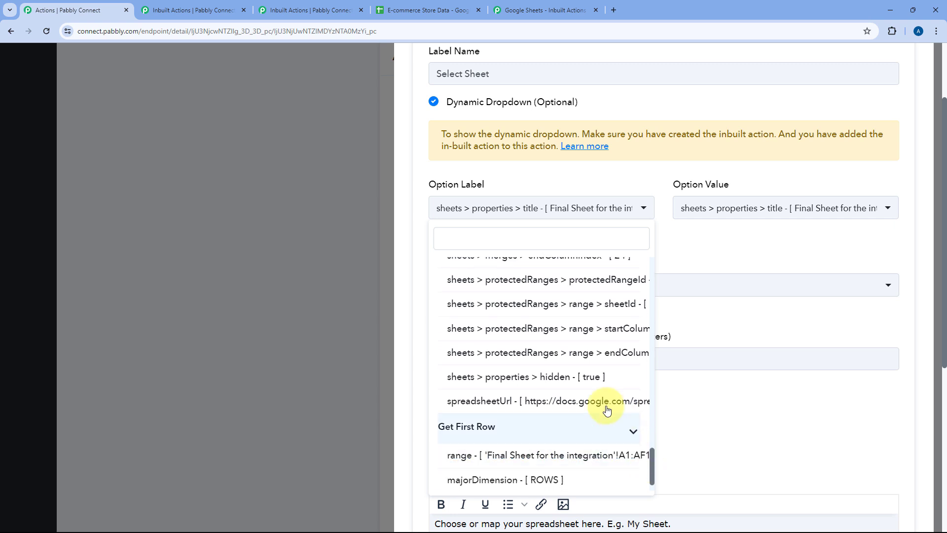
pyautogui.scroll(4, 607, 408)
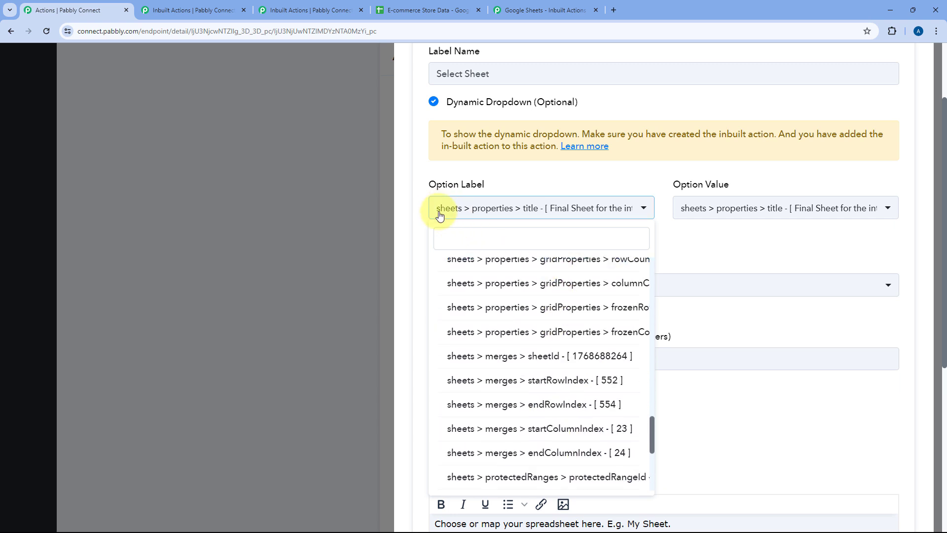
pyautogui.scroll(4, 552, 325)
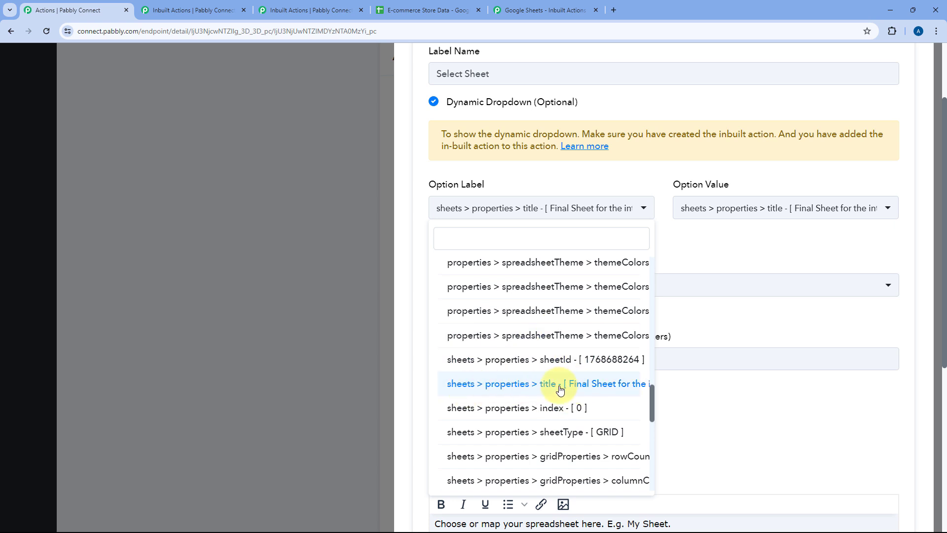
pyautogui.click(689, 253)
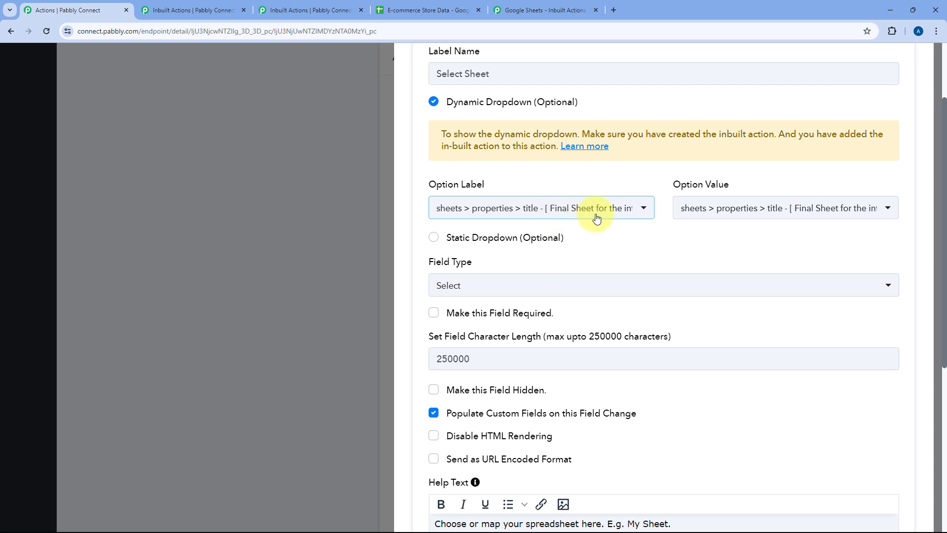
# Inspect the Option Value choices for sheetName, and close them with sheets > properties > title kept.
pyautogui.click(741, 209)
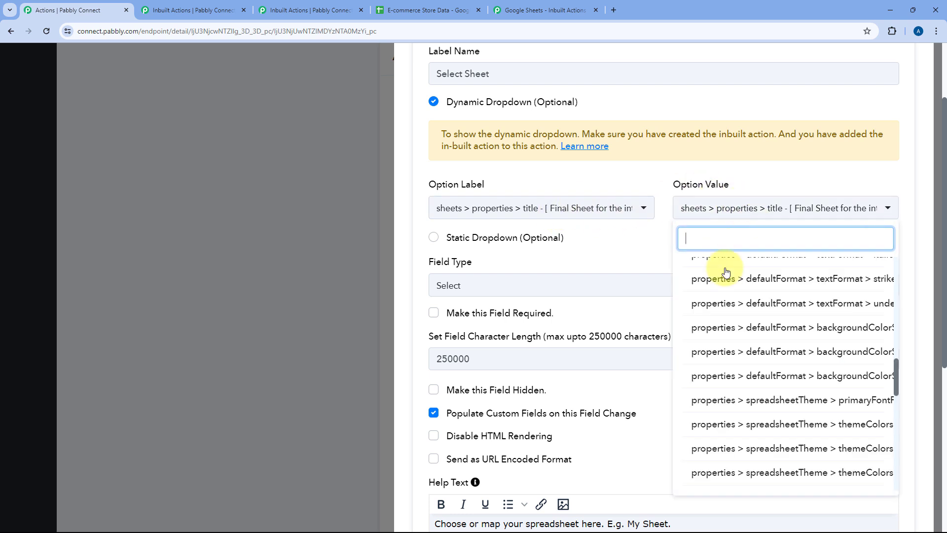
pyautogui.moveTo(899, 375); pyautogui.dragTo(897, 399)
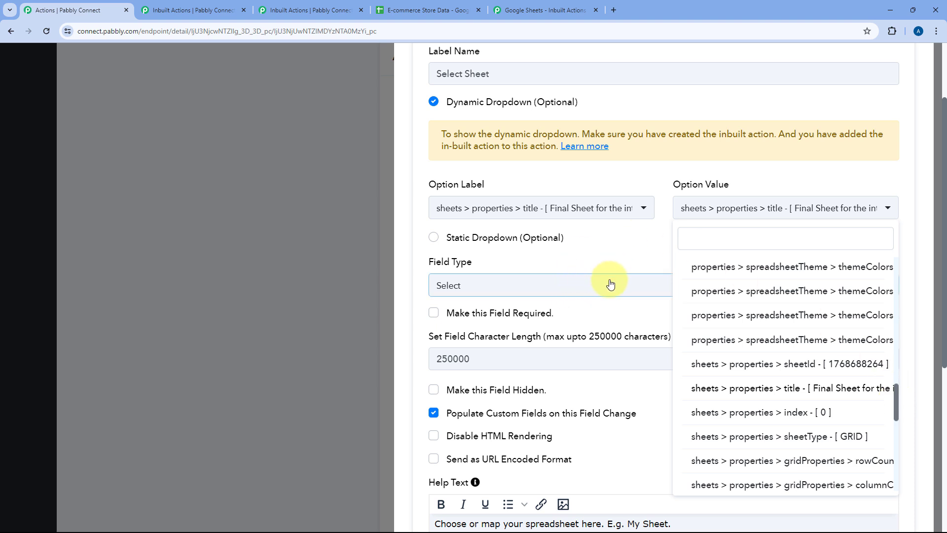
pyautogui.click(639, 252)
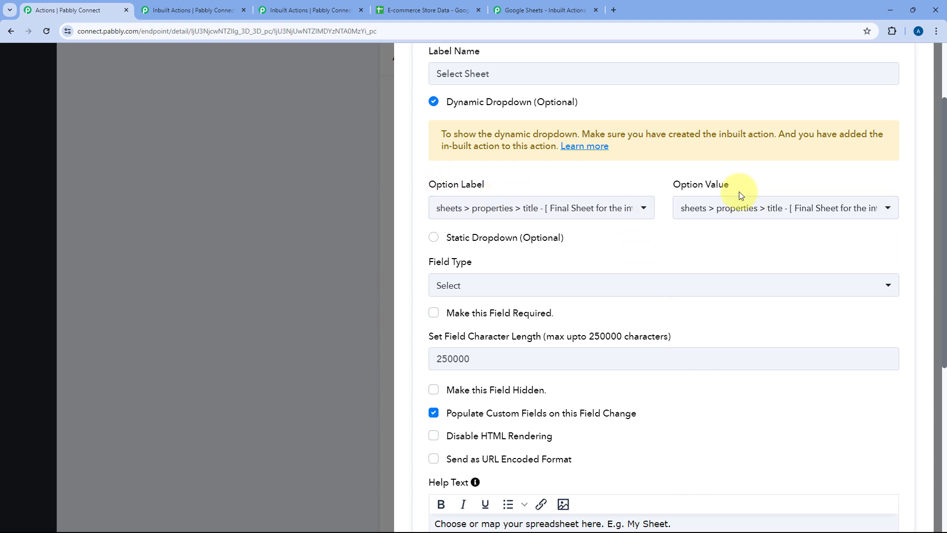
# Review sheetName's Select field type, custom-field population and help text settings, and cancel its configuration.
pyautogui.scroll(-1, 712, 224)
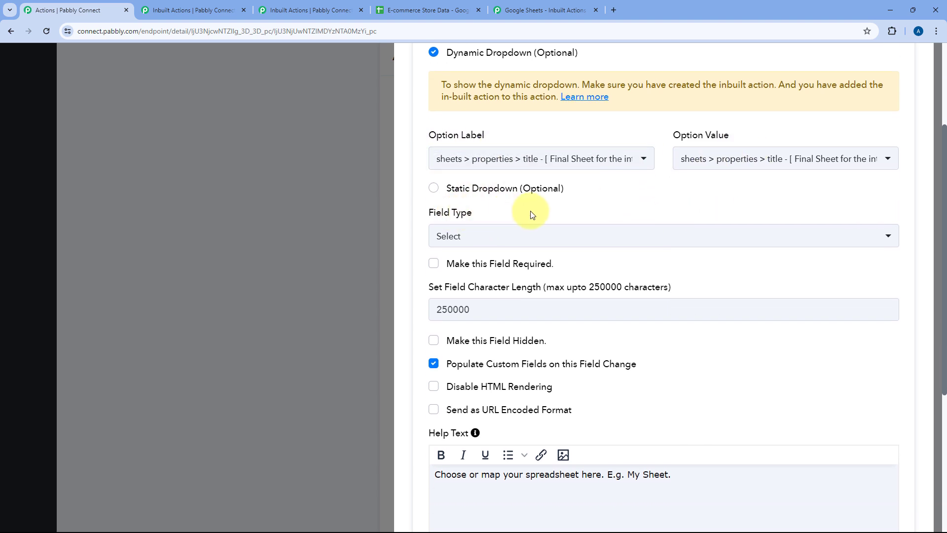
pyautogui.click(514, 232)
pyautogui.click(497, 234)
pyautogui.scroll(-2, 553, 217)
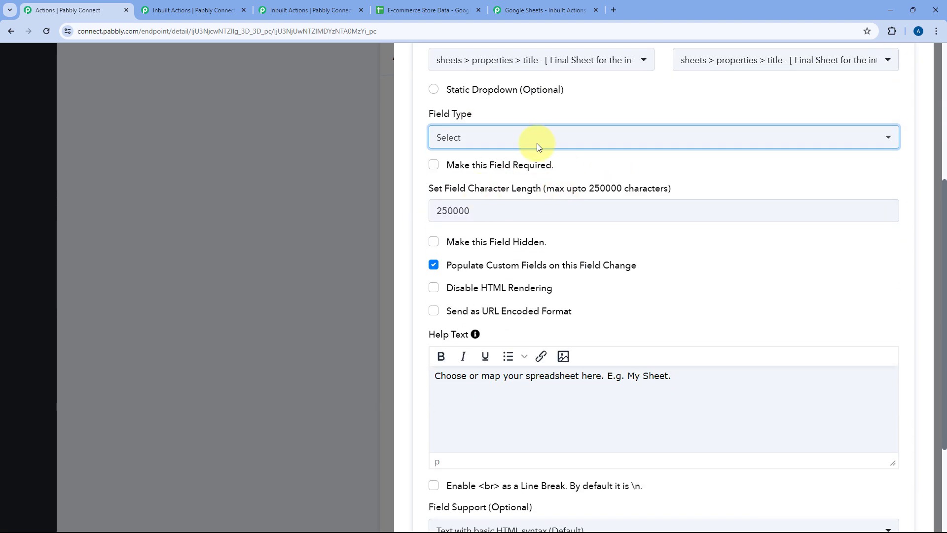
pyautogui.scroll(-3, 513, 239)
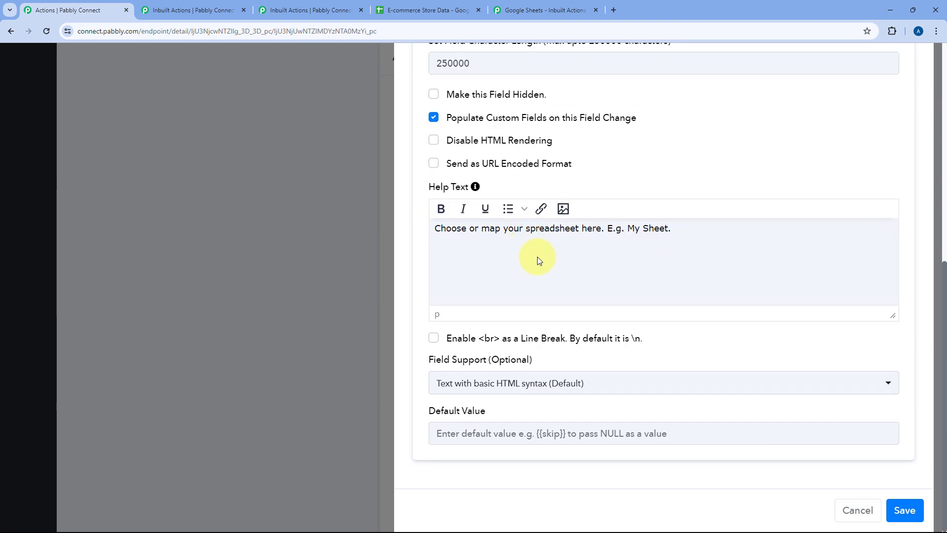
pyautogui.click(861, 511)
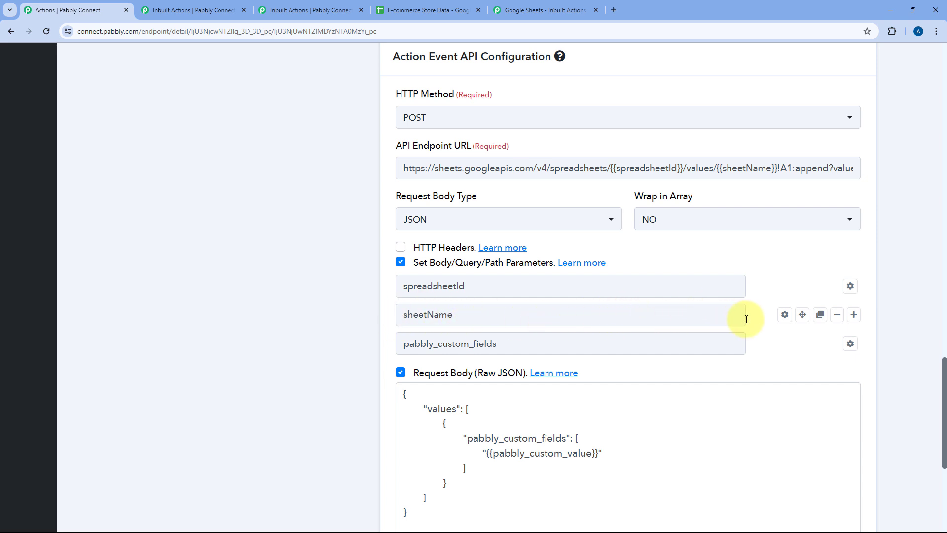
# Return from the main action's API configuration to the List Sheets inbuilt action and view its List Spreadsheets step.
pyautogui.scroll(3, 508, 212)
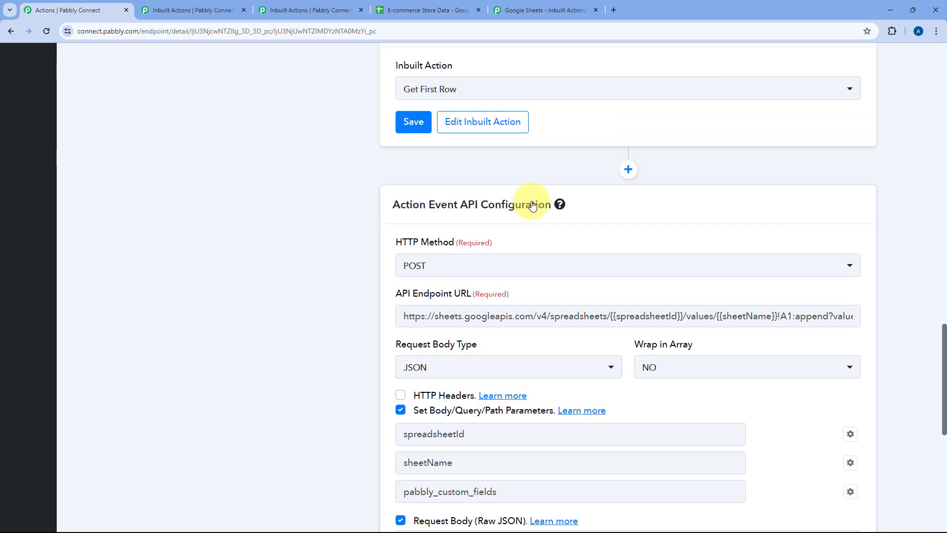
pyautogui.click(192, 10)
pyautogui.scroll(-8, 360, 259)
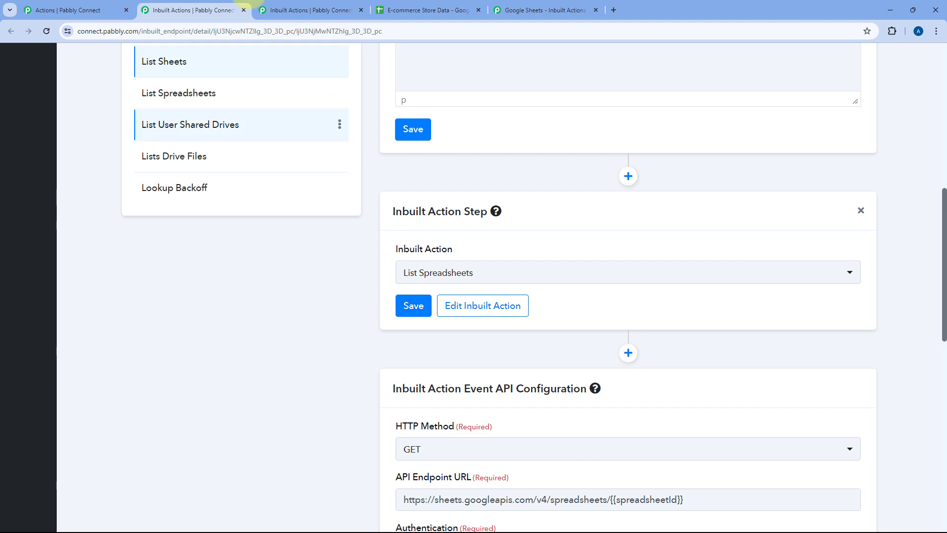
# Return to the Add New Row main action and review its chained List Spreadsheets, List Sheets and Get First Row inbuilt actions.
pyautogui.click(97, 5)
pyautogui.scroll(9, 316, 202)
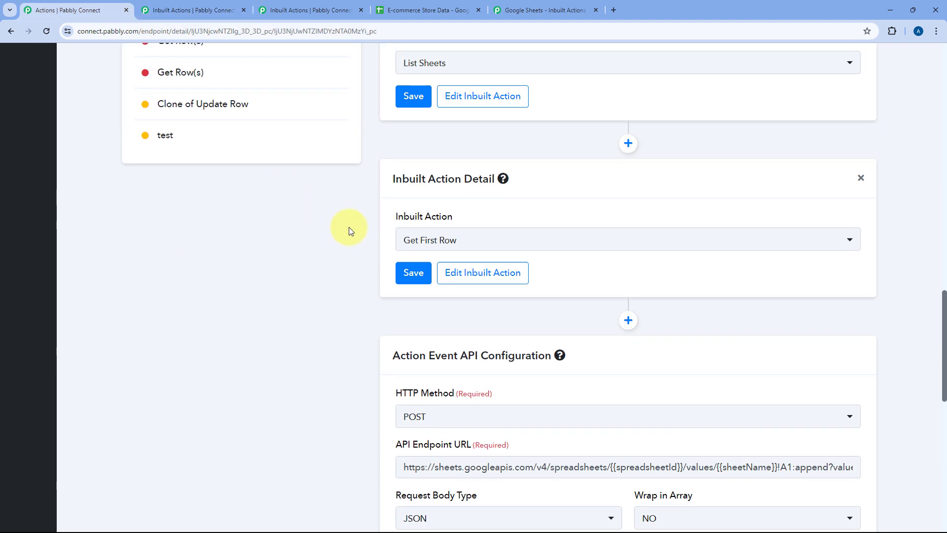
pyautogui.scroll(-1, 362, 217)
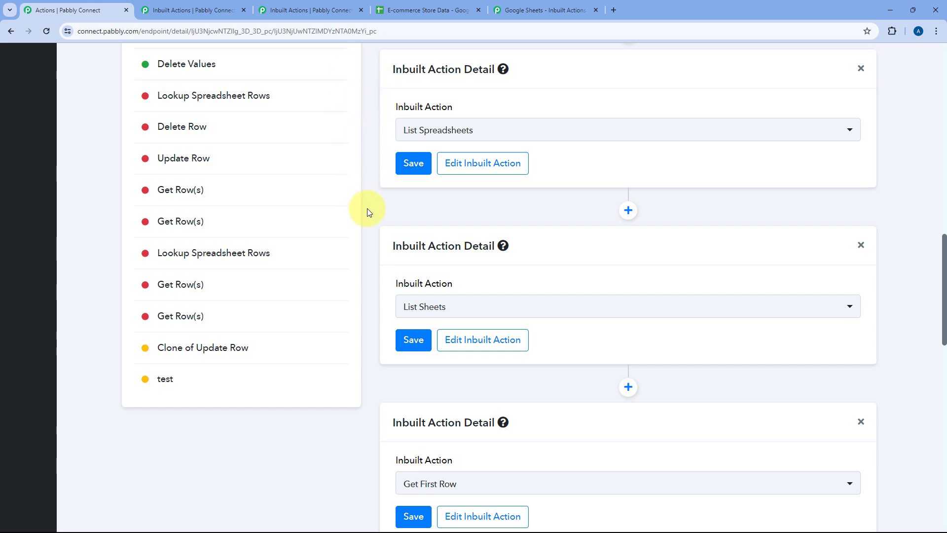
pyautogui.scroll(-1, 367, 209)
pyautogui.scroll(1, 387, 228)
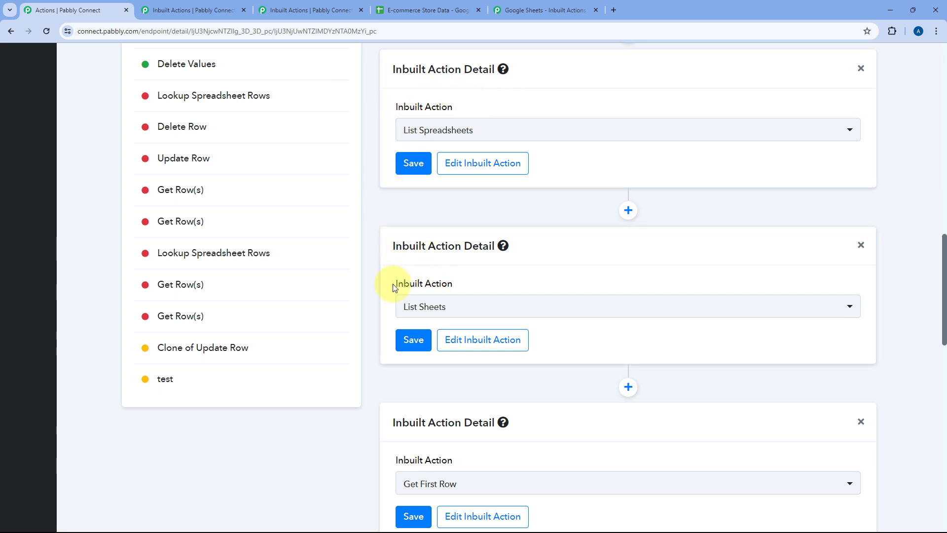
pyautogui.moveTo(442, 284)
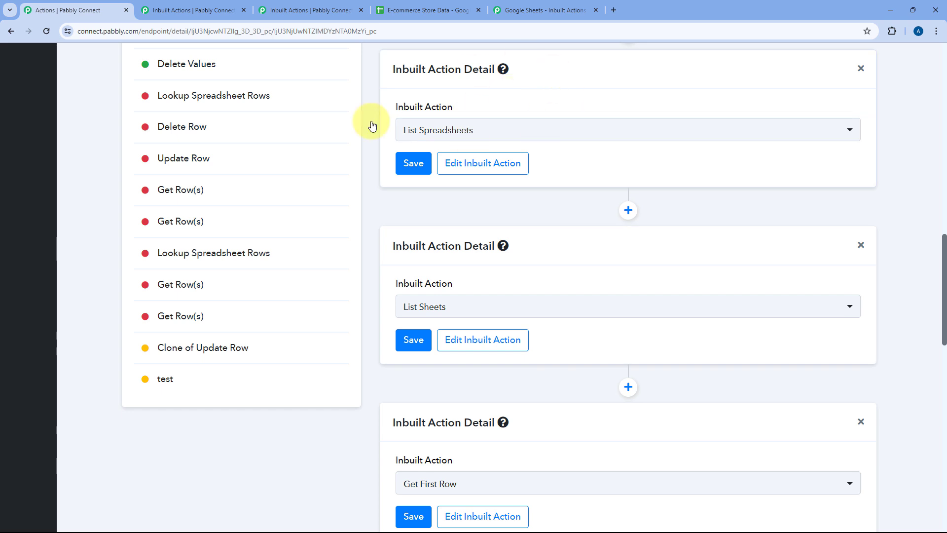
pyautogui.scroll(-1, 366, 149)
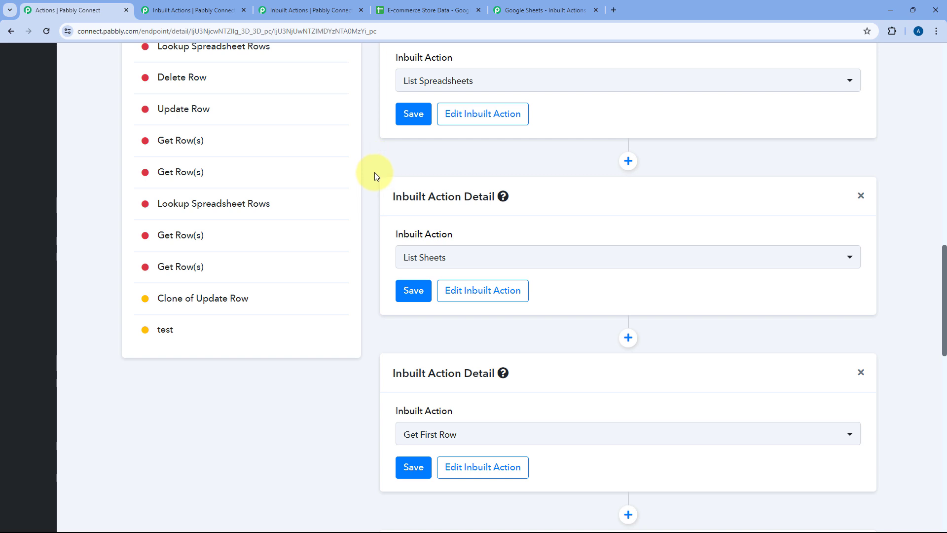
# Check the List Spreadsheets step inside List Sheets, and go back to the main action's Get First Row inbuilt action.
pyautogui.click(232, 10)
pyautogui.scroll(-1, 365, 182)
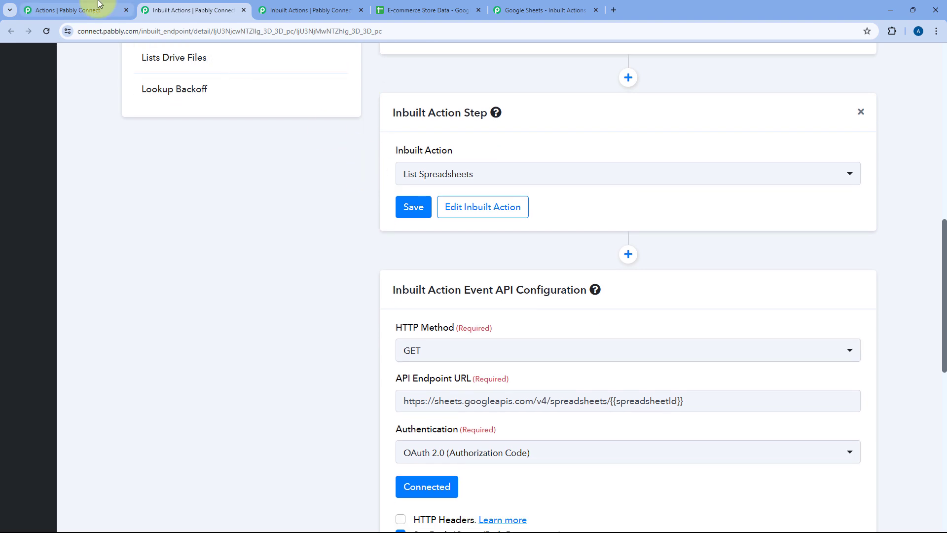
pyautogui.click(74, 10)
pyautogui.scroll(-2, 372, 205)
pyautogui.scroll(-1, 372, 205)
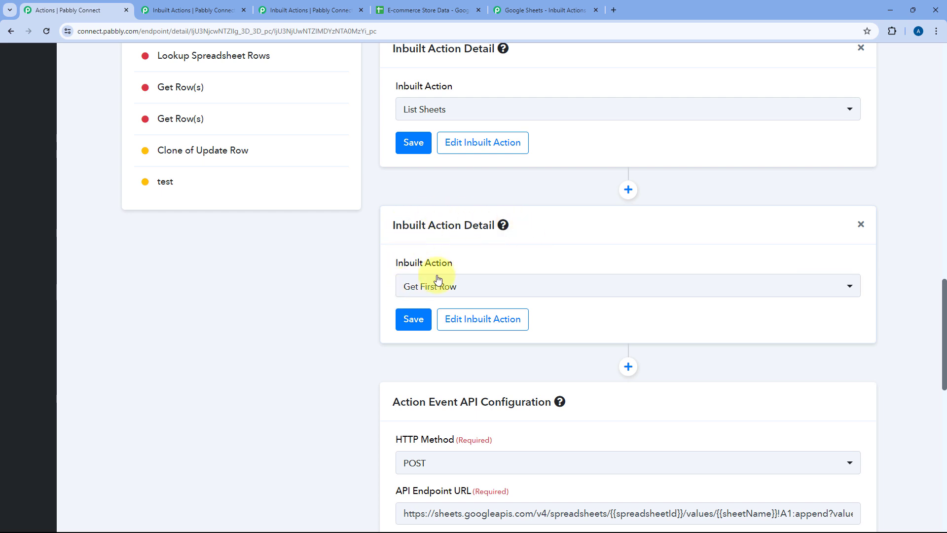
# Open the Get First Row inbuilt action from the main action in a separate tab and review its name and type.
pyautogui.keyDown('ctrl'); pyautogui.click(477, 325); pyautogui.keyUp('ctrl')
pyautogui.click(201, 6)
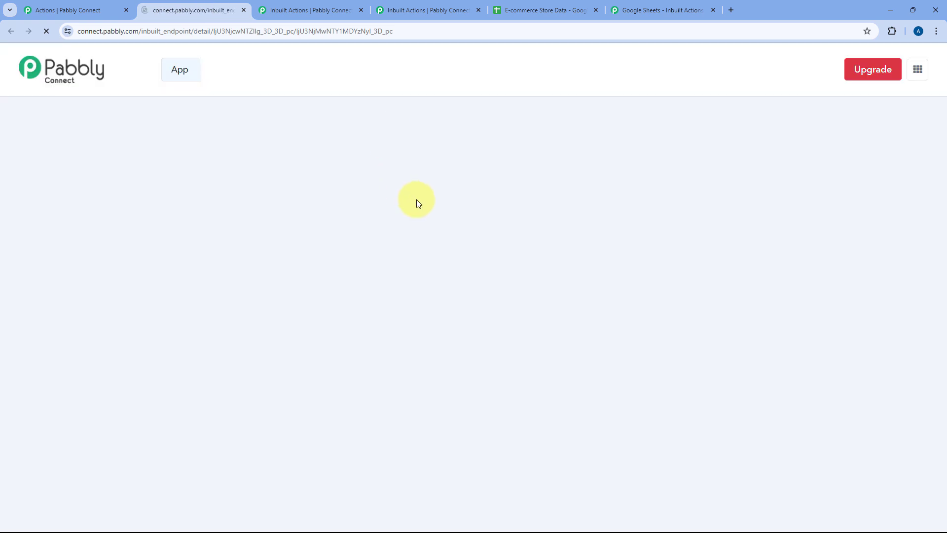
pyautogui.scroll(-2, 400, 205)
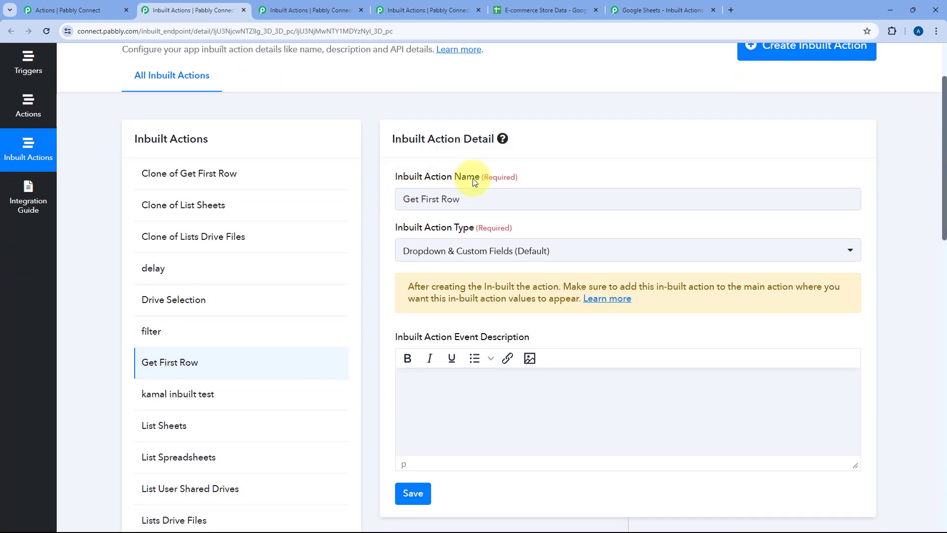
pyautogui.scroll(-2, 444, 173)
pyautogui.moveTo(424, 133)
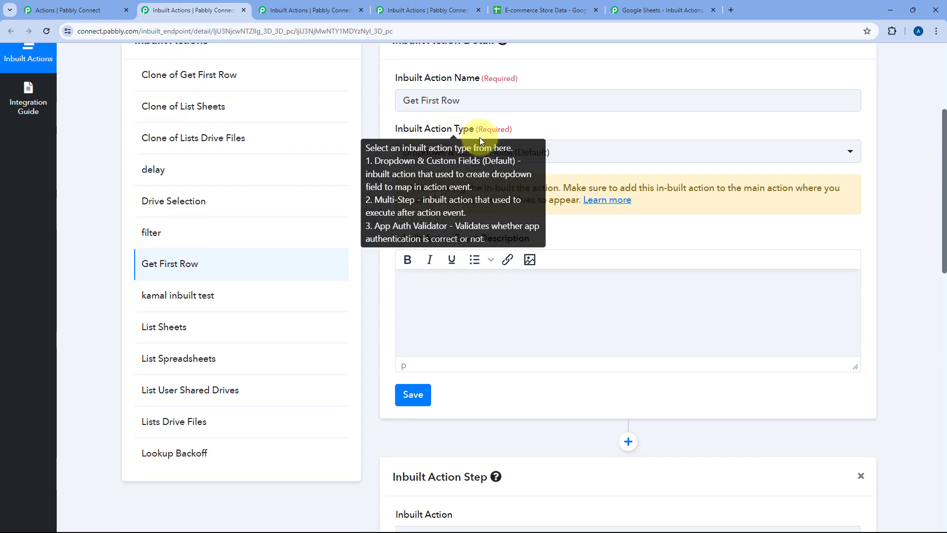
pyautogui.scroll(-1, 371, 165)
pyautogui.scroll(-6, 371, 164)
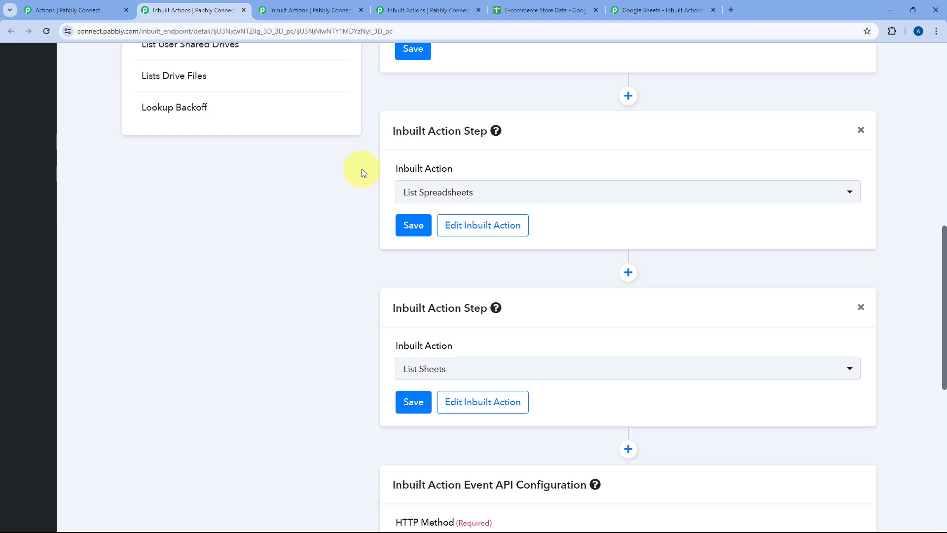
# Examine Get First Row's List Spreadsheets and List Sheets steps and its API configuration.
pyautogui.scroll(-1, 362, 169)
pyautogui.scroll(-1, 360, 172)
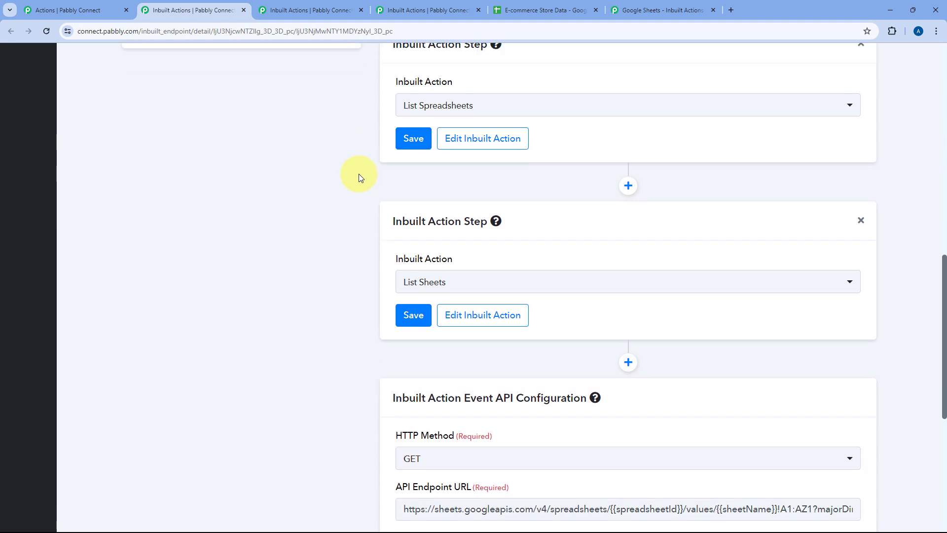
pyautogui.scroll(1, 359, 174)
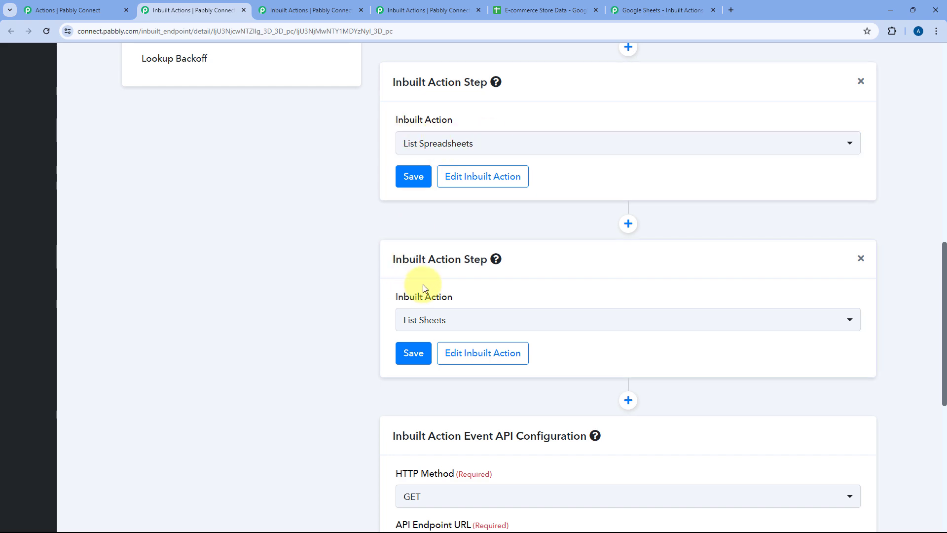
pyautogui.scroll(-5, 476, 278)
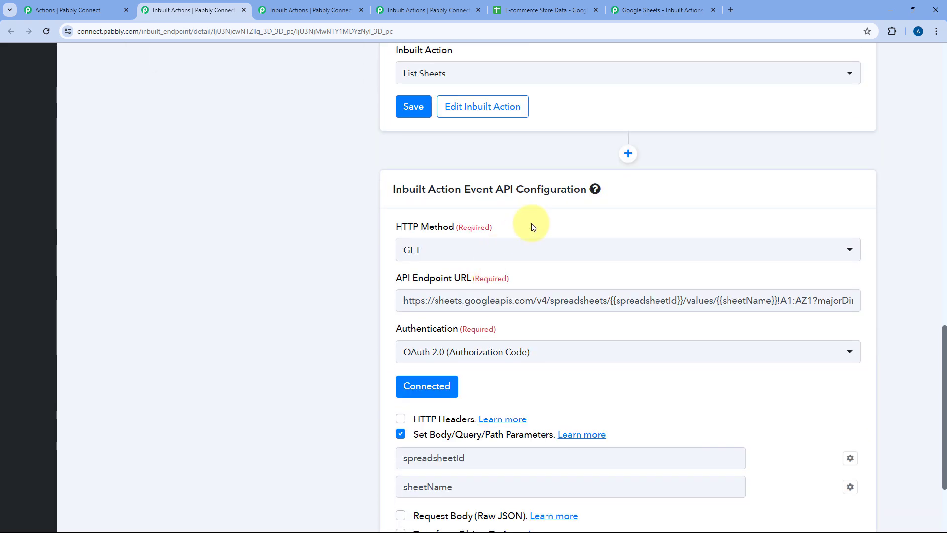
pyautogui.scroll(-2, 533, 227)
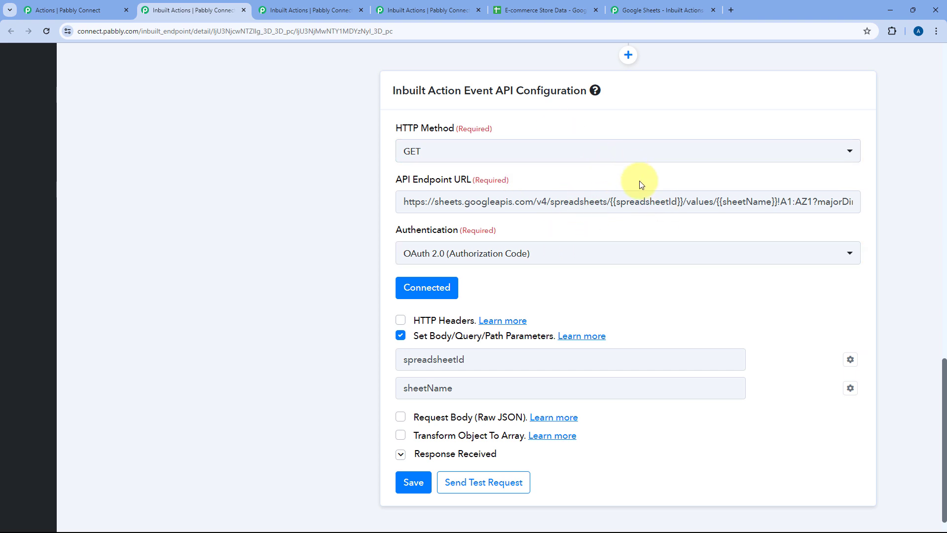
# Highlight the {{spreadsheetId}} and {{sheetName}} variables in Get First Row's endpoint URL, and compare them with its two inbuilt action steps.
pyautogui.moveTo(610, 206); pyautogui.dragTo(775, 201)
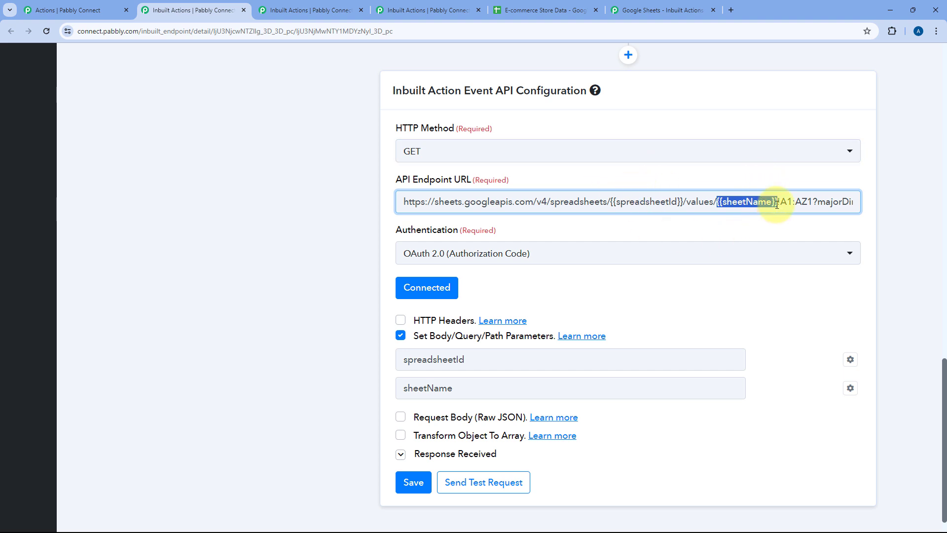
pyautogui.click(749, 169)
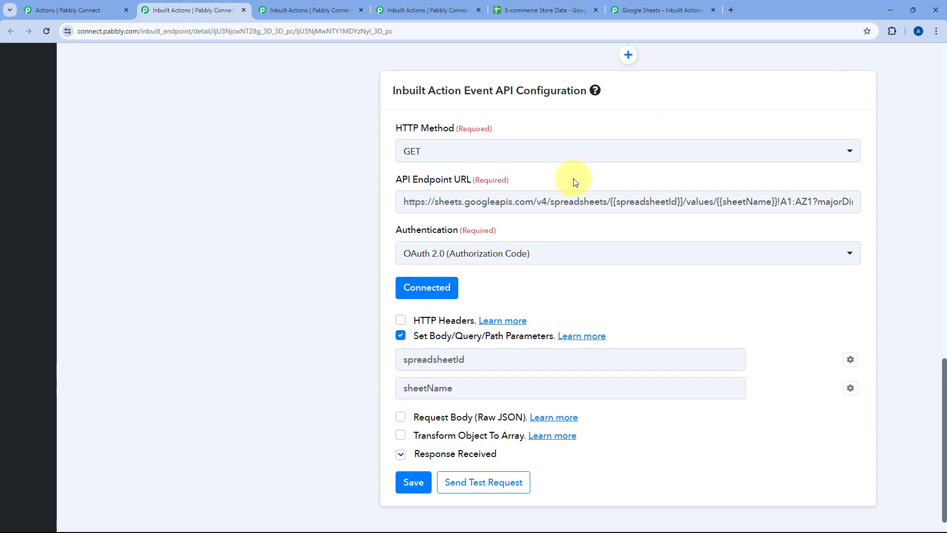
pyautogui.scroll(3, 526, 197)
pyautogui.scroll(3, 525, 193)
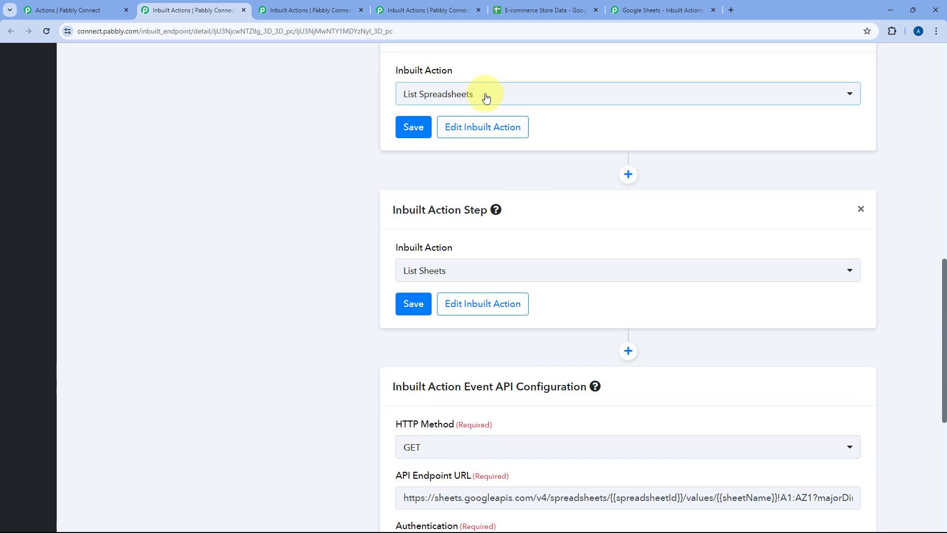
# Open spreadsheetId's field details and inspect its dynamic parameter choices, keeping files > id from List Spreadsheets.
pyautogui.scroll(-6, 486, 102)
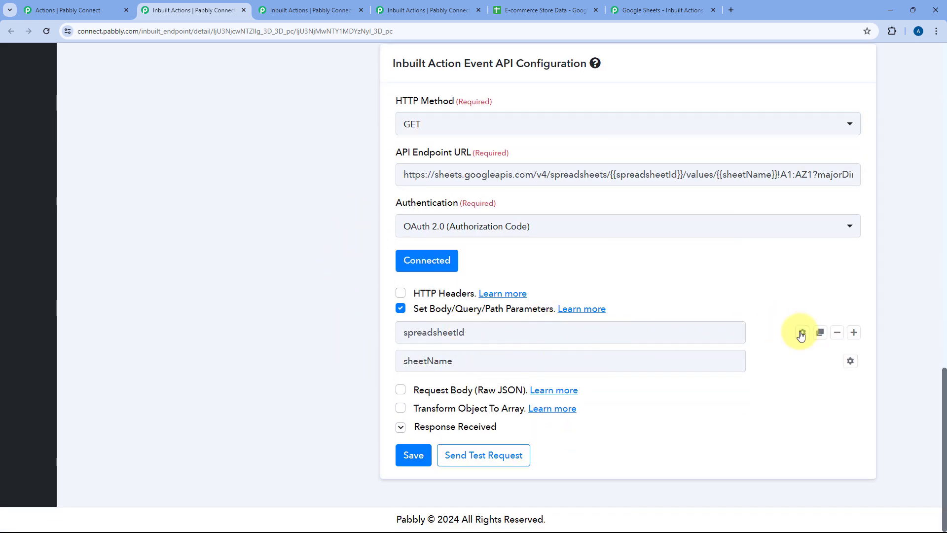
pyautogui.click(801, 333)
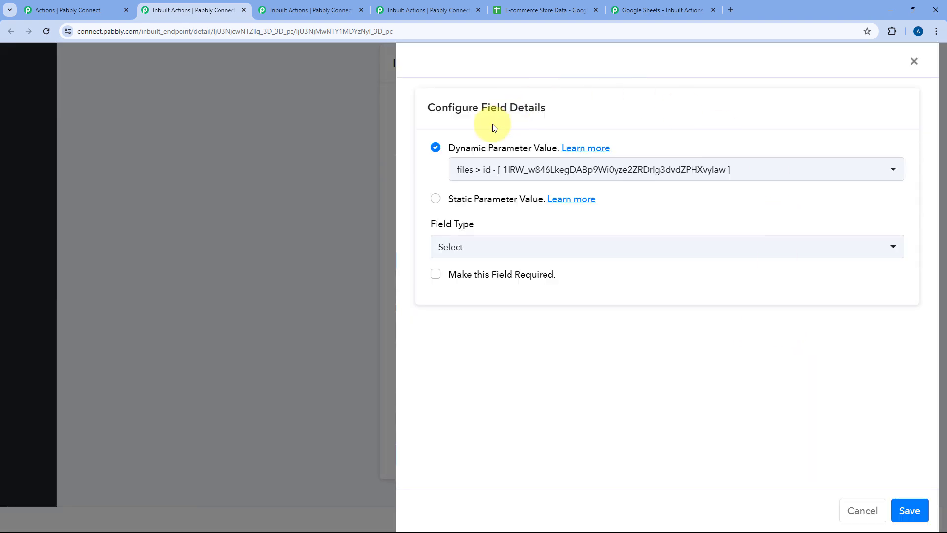
pyautogui.click(574, 173)
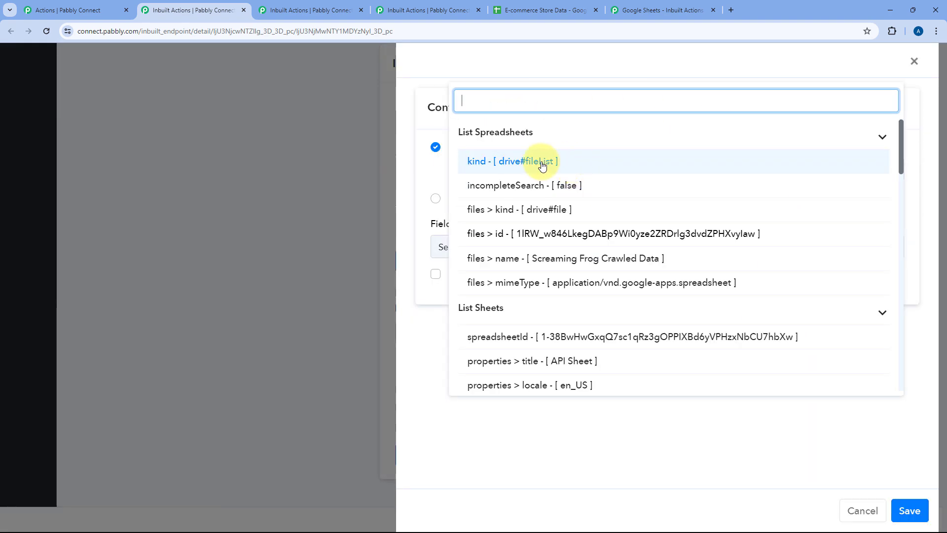
pyautogui.click(420, 122)
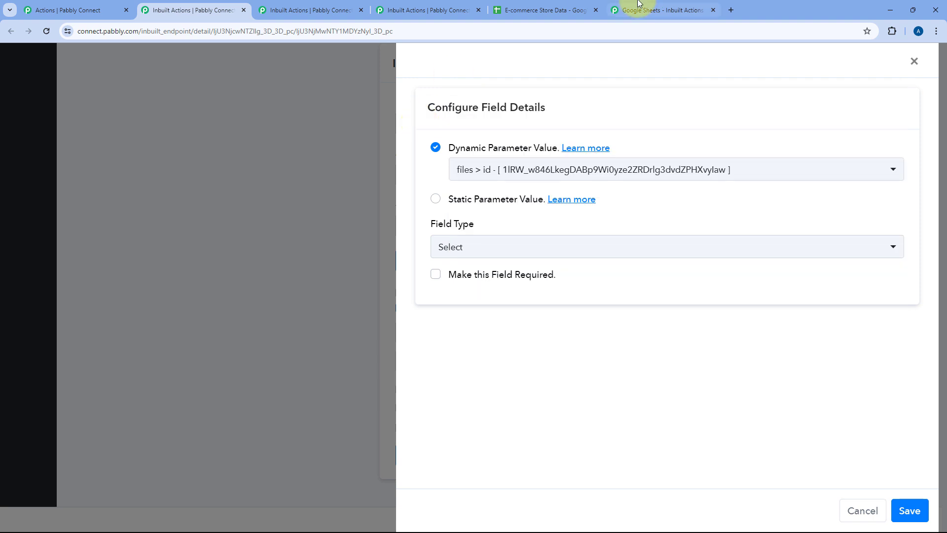
# Review the First Name to Mobile Number fields in the workflow's Add New Row step, and return to cancel spreadsheetId's configuration.
pyautogui.click(638, 9)
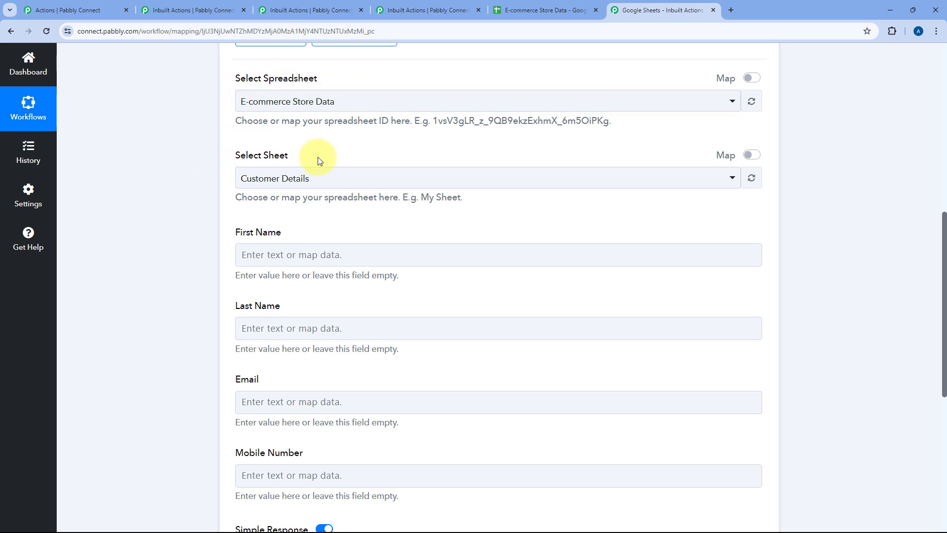
pyautogui.scroll(-1, 306, 153)
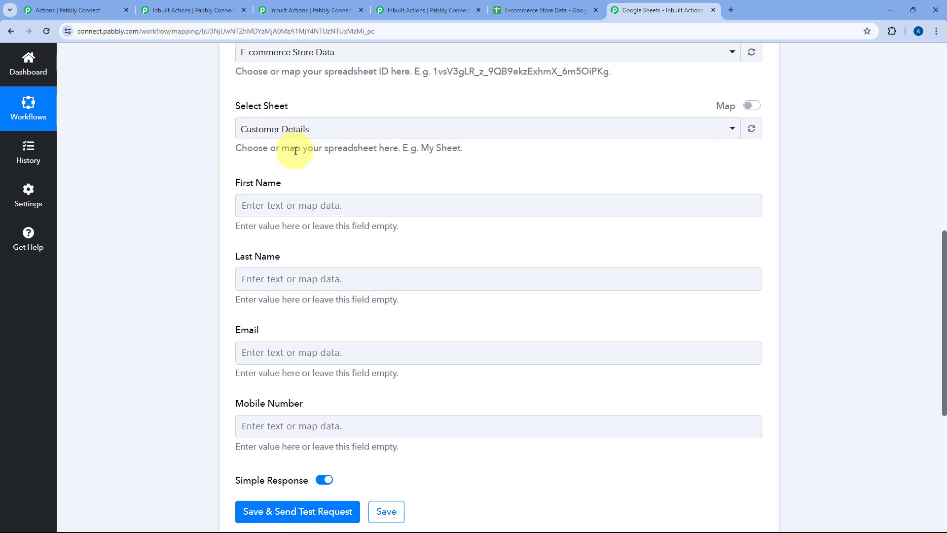
pyautogui.scroll(-1, 224, 237)
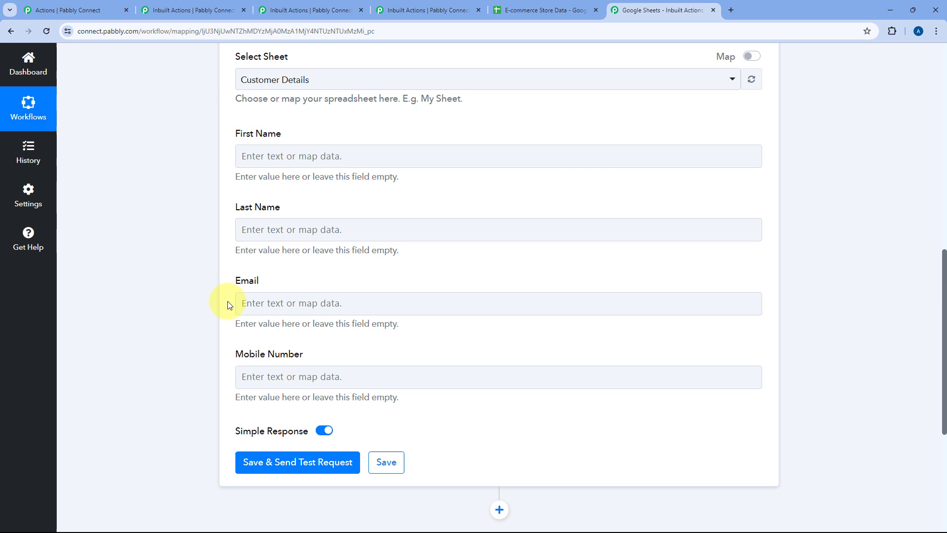
pyautogui.click(147, 9)
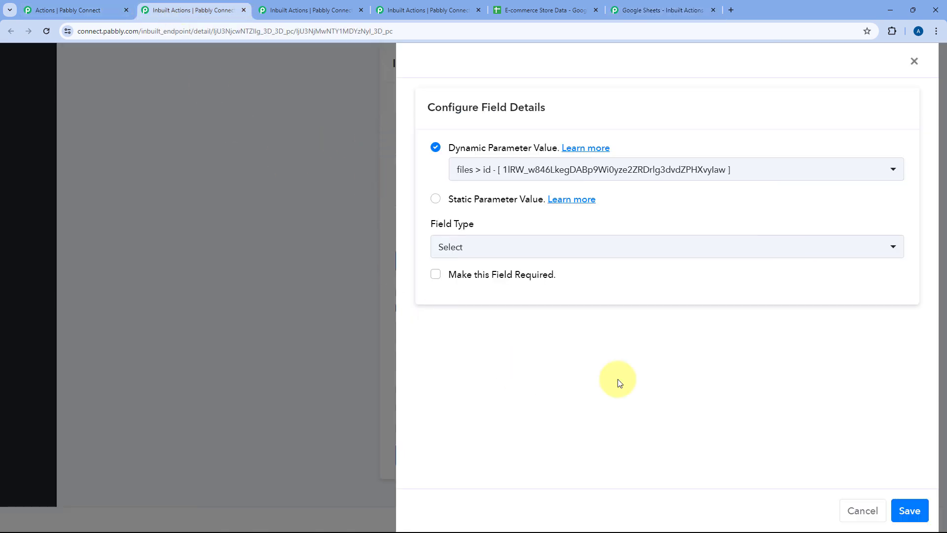
pyautogui.click(856, 508)
# Go back to Get First Row's action details, and return to the details of the Add New Row main action.
pyautogui.scroll(4, 326, 283)
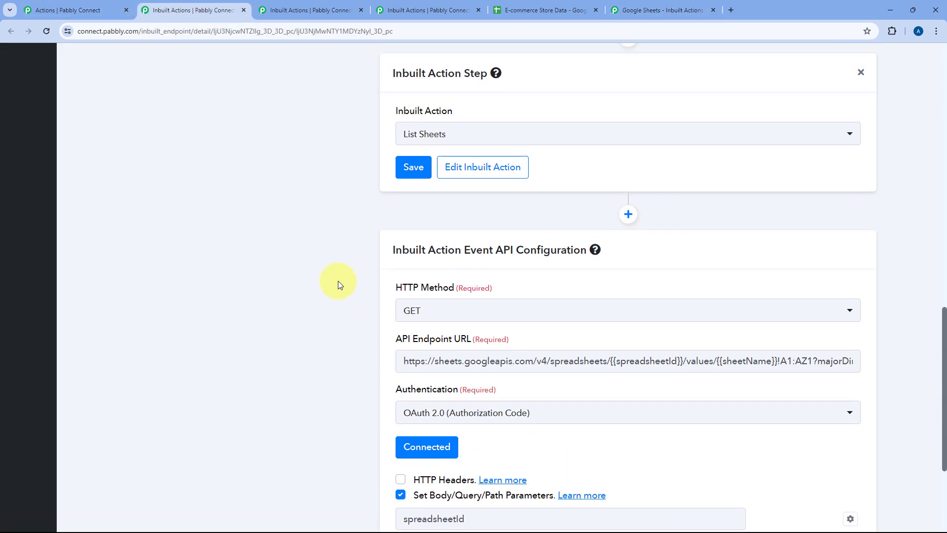
pyautogui.scroll(15, 370, 276)
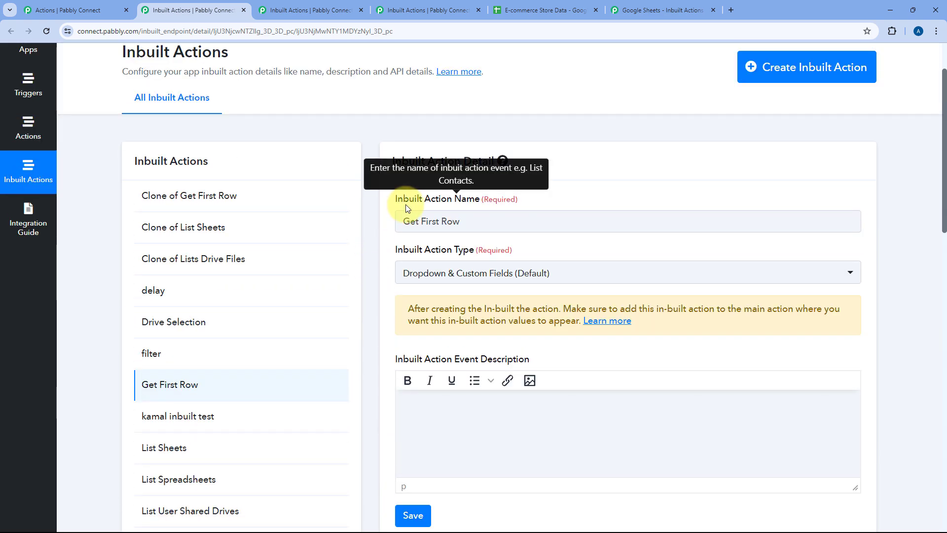
pyautogui.scroll(2, 368, 209)
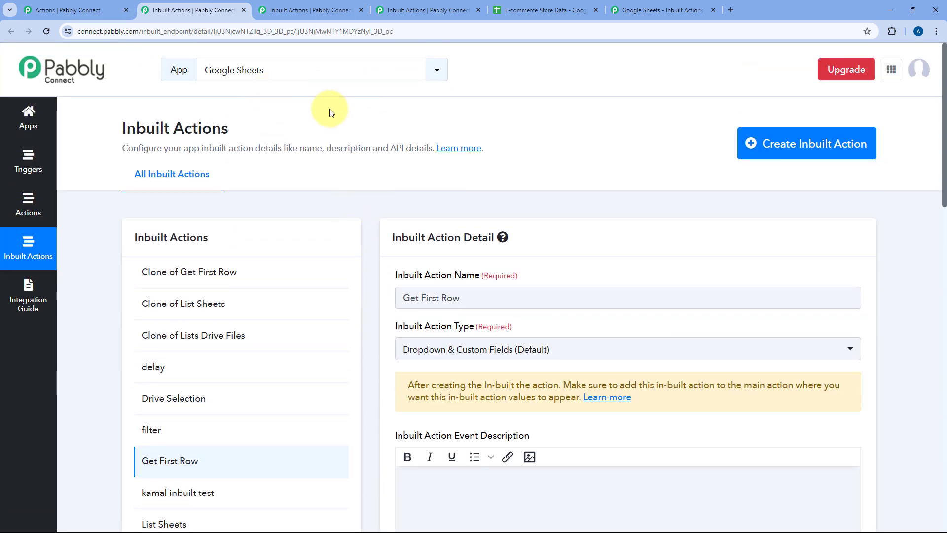
pyautogui.click(97, 10)
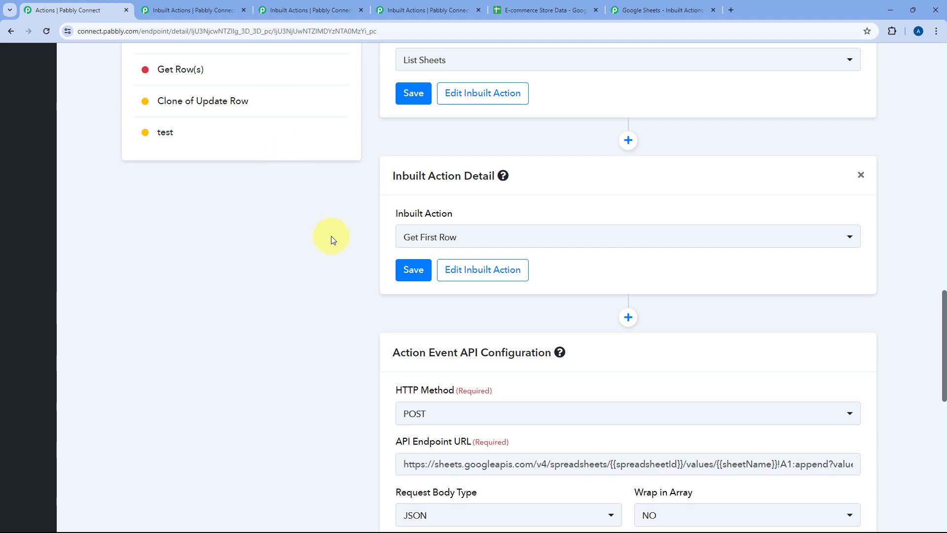
pyautogui.scroll(20, 359, 258)
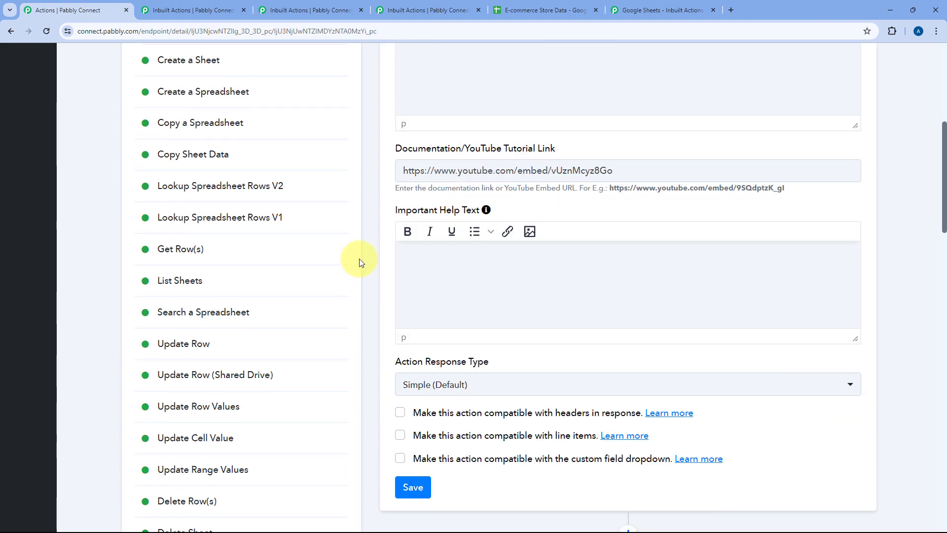
pyautogui.scroll(6, 360, 258)
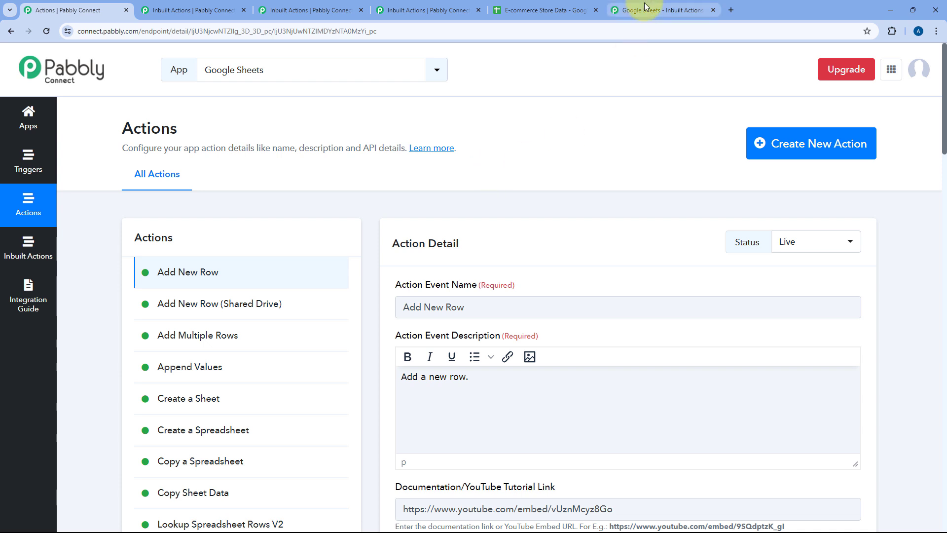
# Return to the workflow, collapse the Google Sheets Add New Row step, and add a ClickUp action step below it.
pyautogui.click(647, 10)
pyautogui.click(359, 169)
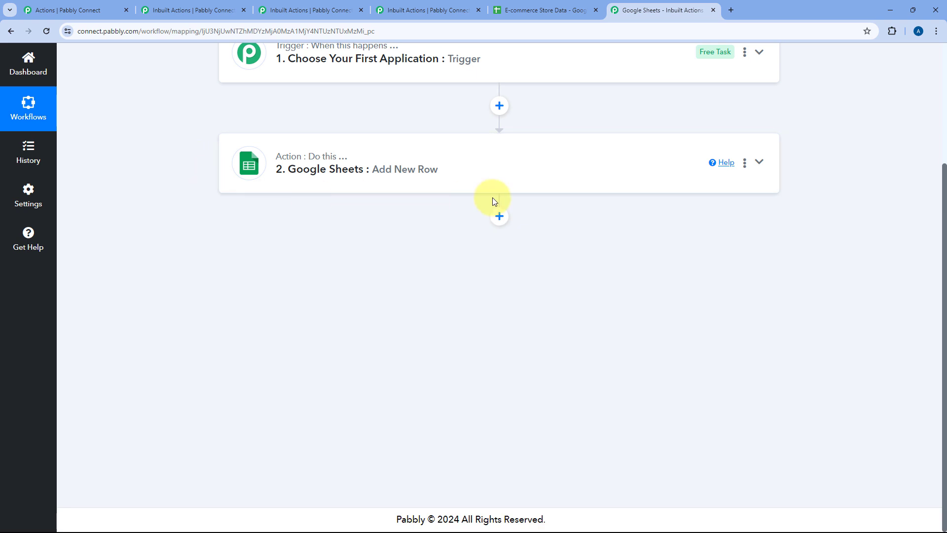
pyautogui.click(500, 216)
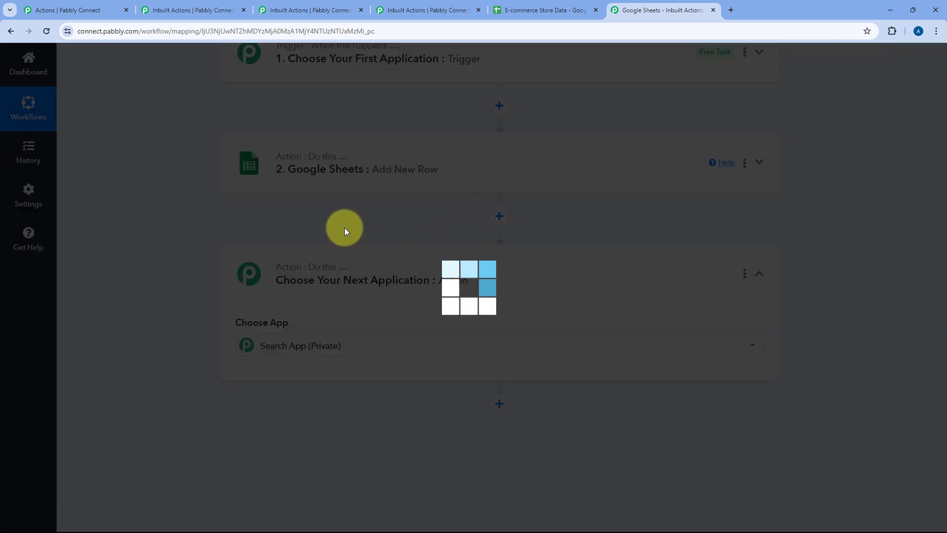
pyautogui.write('Clic')
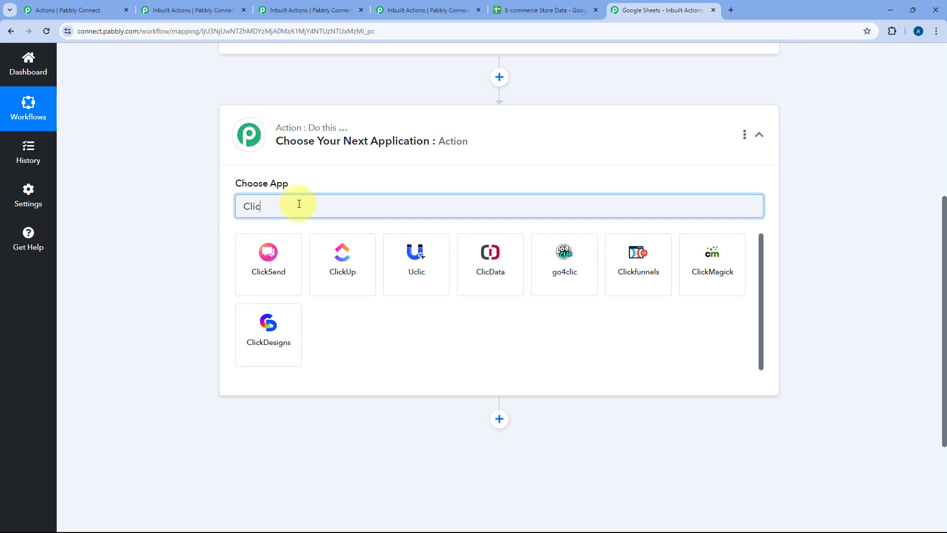
pyautogui.click(315, 244)
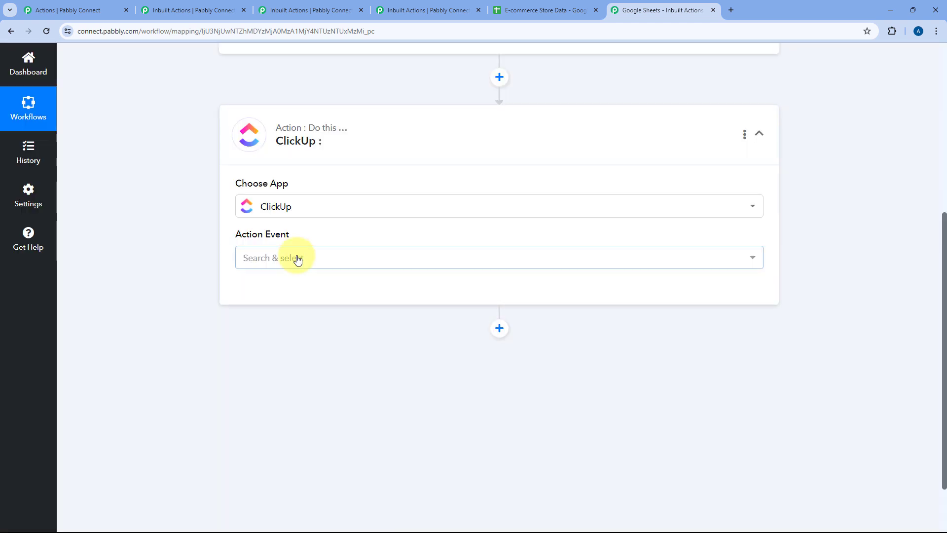
# Set the ClickUp action event to Create Task with Custom Fields and connect it through the existing connection ClickUp #10.
pyautogui.click(296, 258)
pyautogui.click(287, 327)
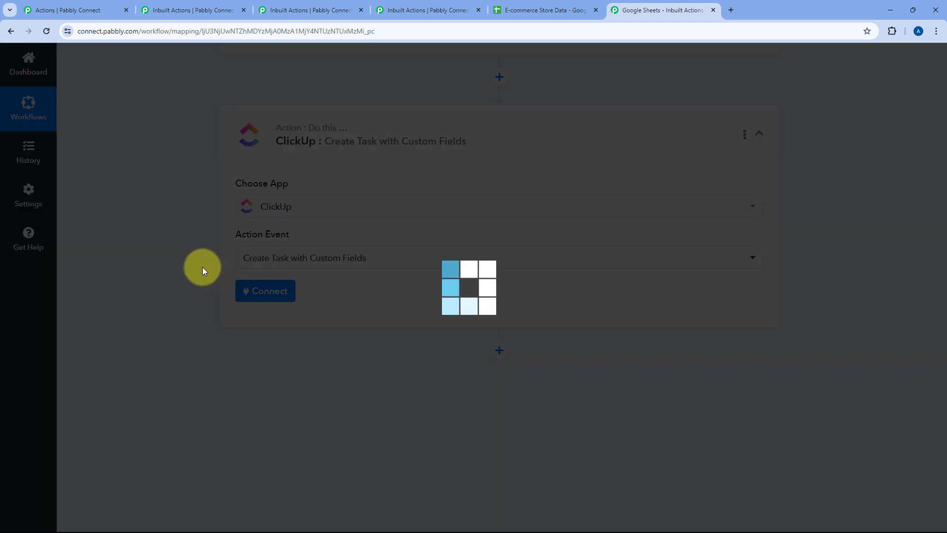
pyautogui.click(266, 247)
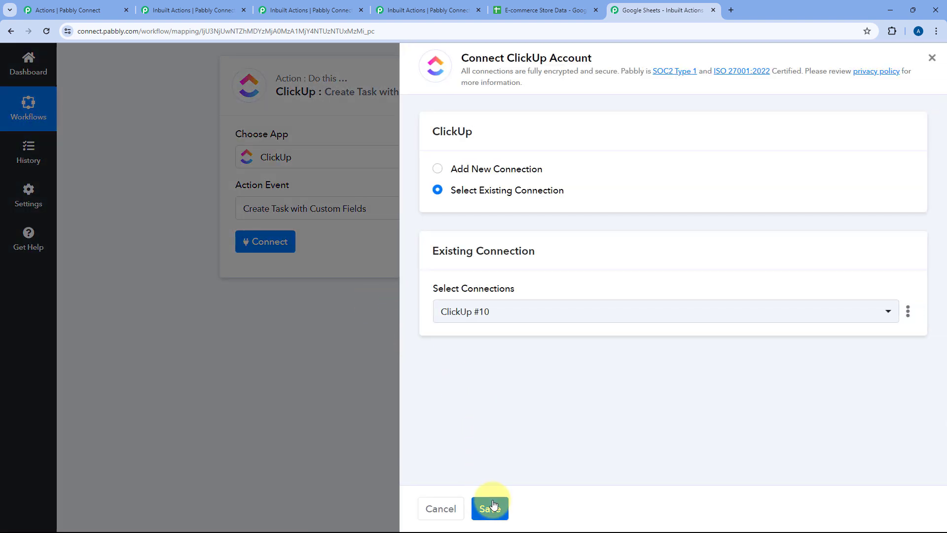
pyautogui.click(491, 507)
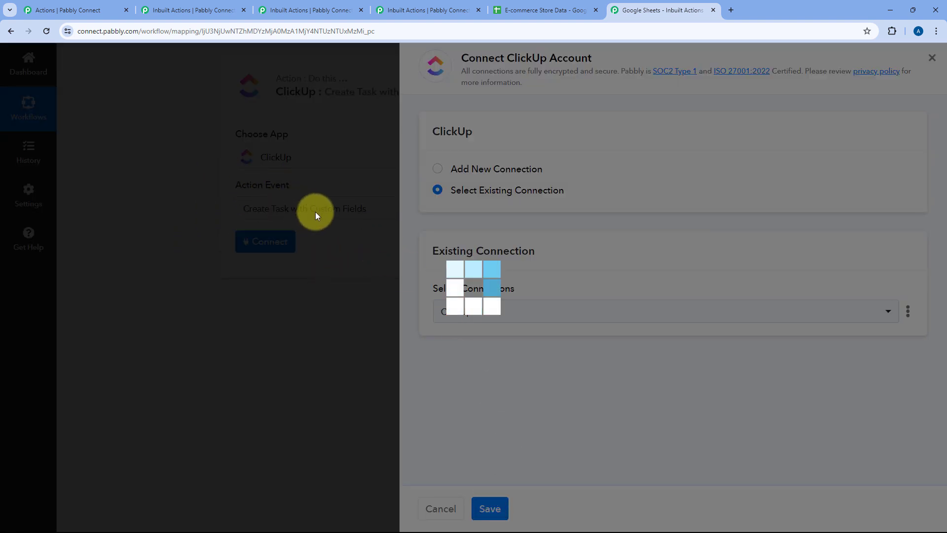
# Review the ClickUp step's fields from Workspace down to Due Date Time, and return to the Workspace field.
pyautogui.scroll(-3, 190, 235)
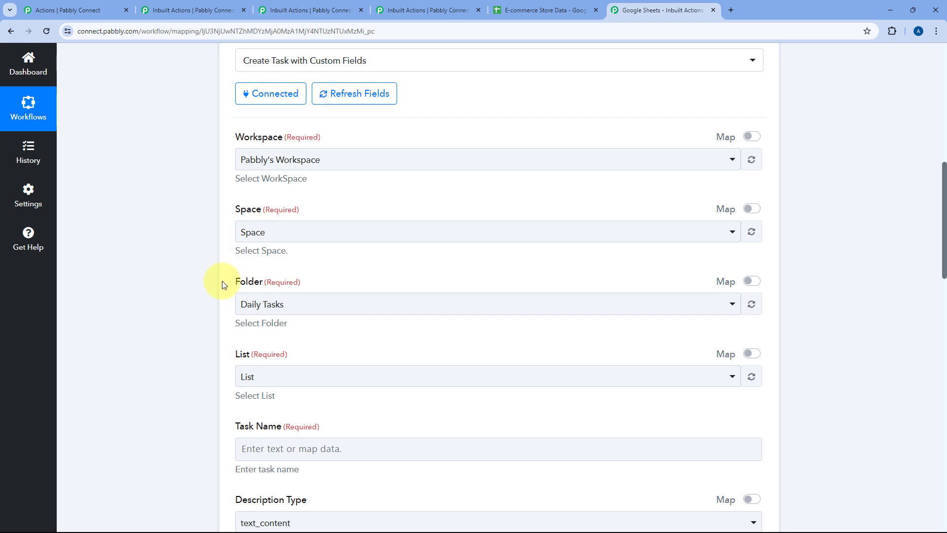
pyautogui.scroll(-1, 294, 275)
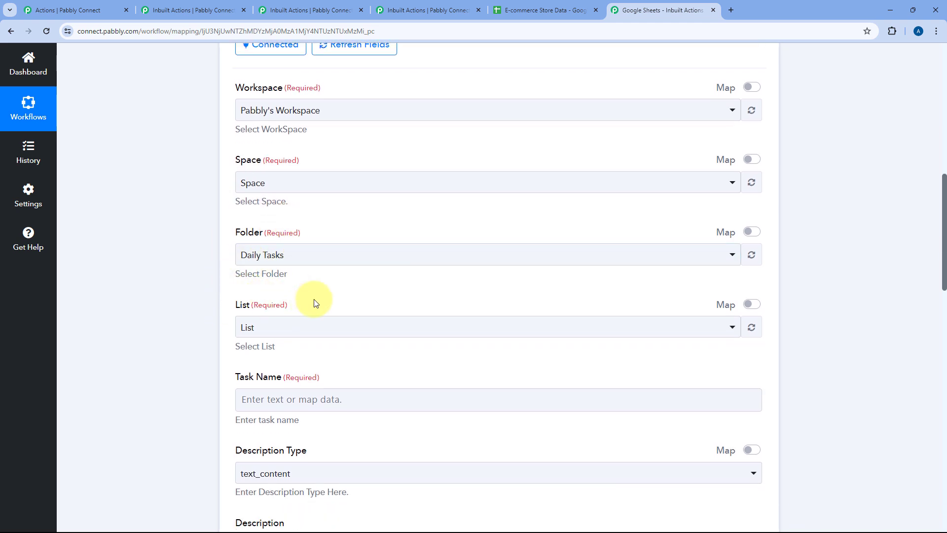
pyautogui.scroll(-2, 257, 276)
pyautogui.scroll(-3, 254, 277)
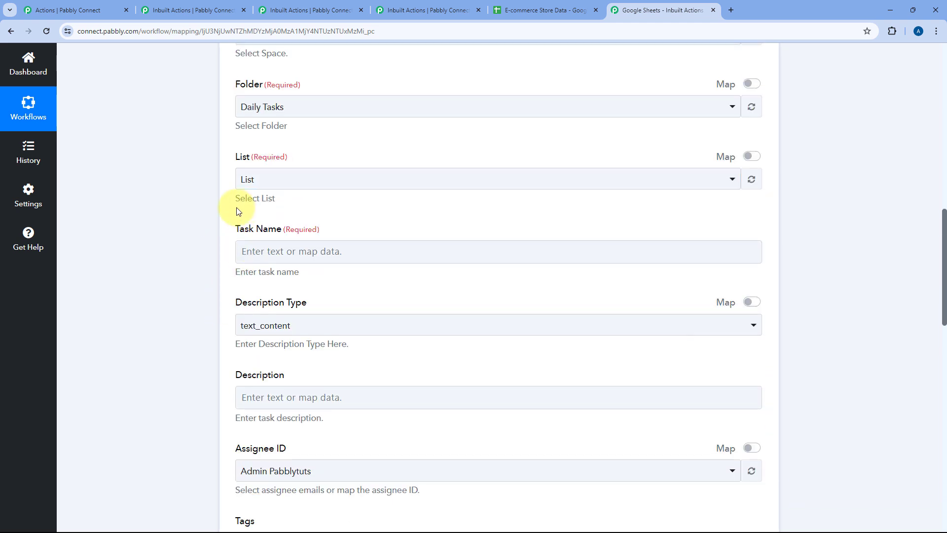
pyautogui.scroll(-1, 215, 255)
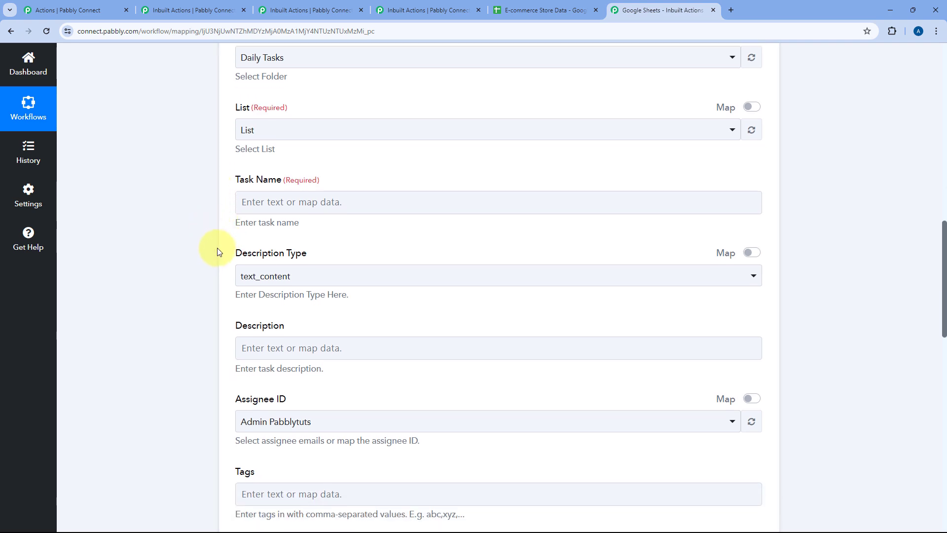
pyautogui.scroll(-5, 212, 222)
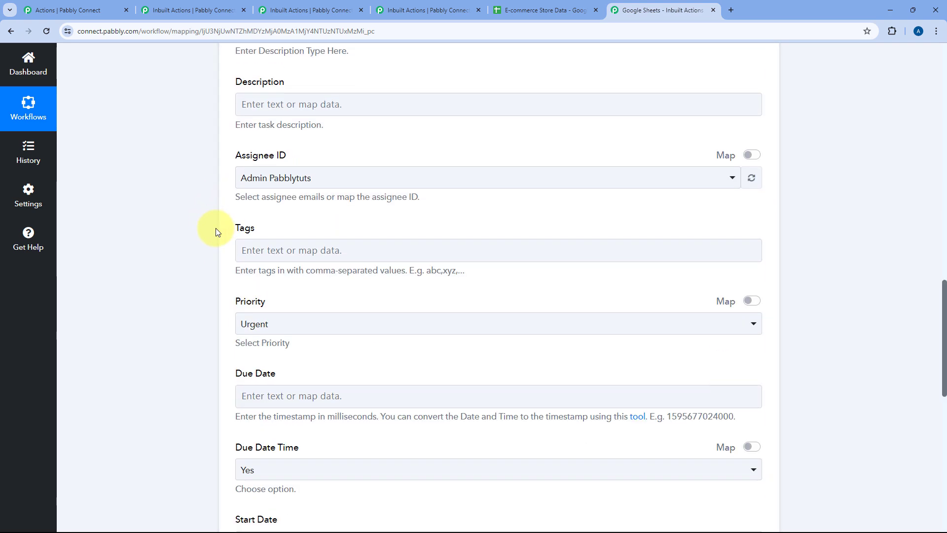
pyautogui.scroll(5, 216, 228)
pyautogui.scroll(6, 217, 229)
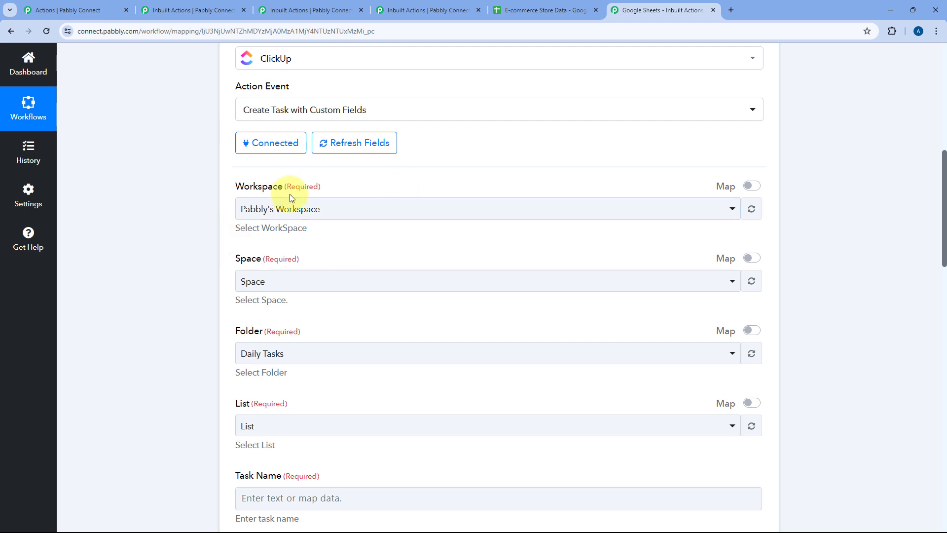
# Inspect the Workspace choices, keeping Pabbly's Workspace, and set the ClickUp Space to Pabbly Connect.
pyautogui.click(380, 208)
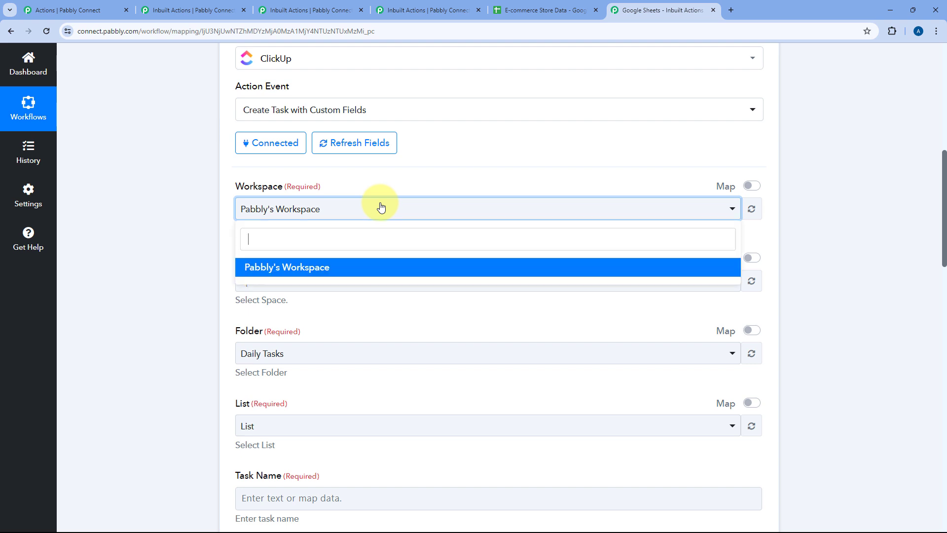
pyautogui.click(348, 179)
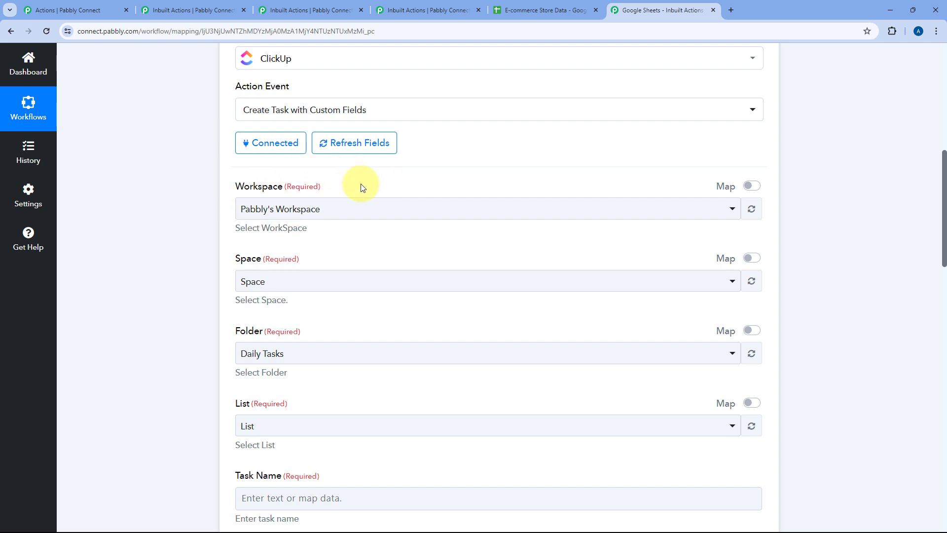
pyautogui.scroll(-1, 361, 186)
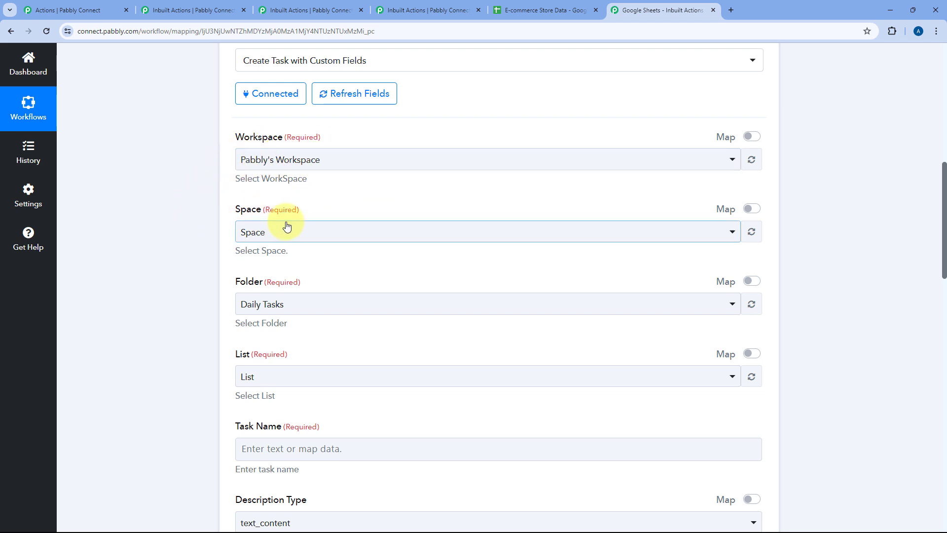
pyautogui.click(314, 230)
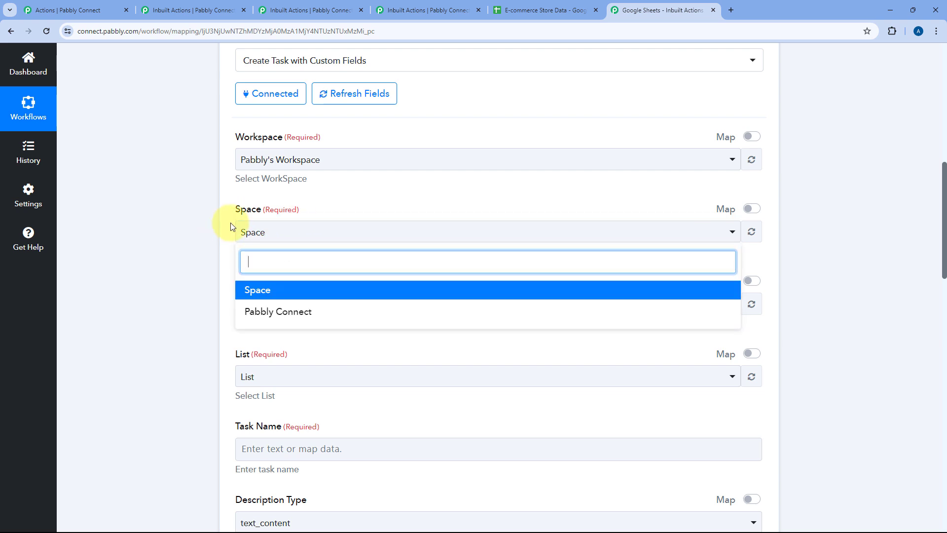
pyautogui.scroll(-1, 230, 222)
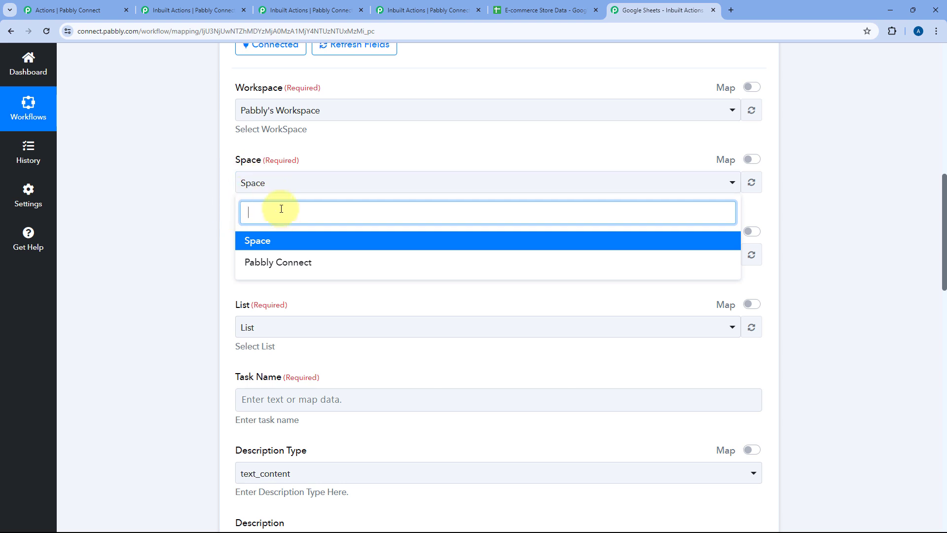
pyautogui.click(313, 263)
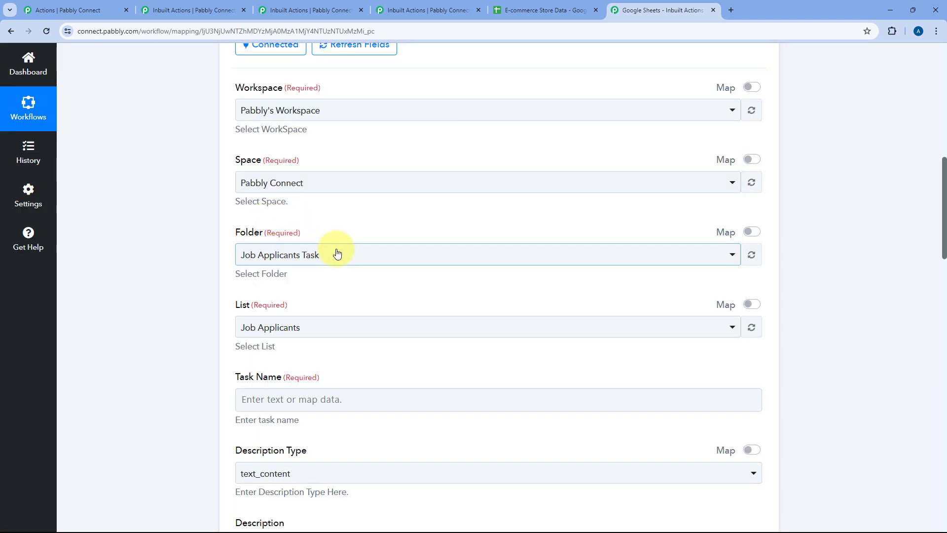
# Set the ClickUp step's Folder to Meetings.
pyautogui.click(337, 253)
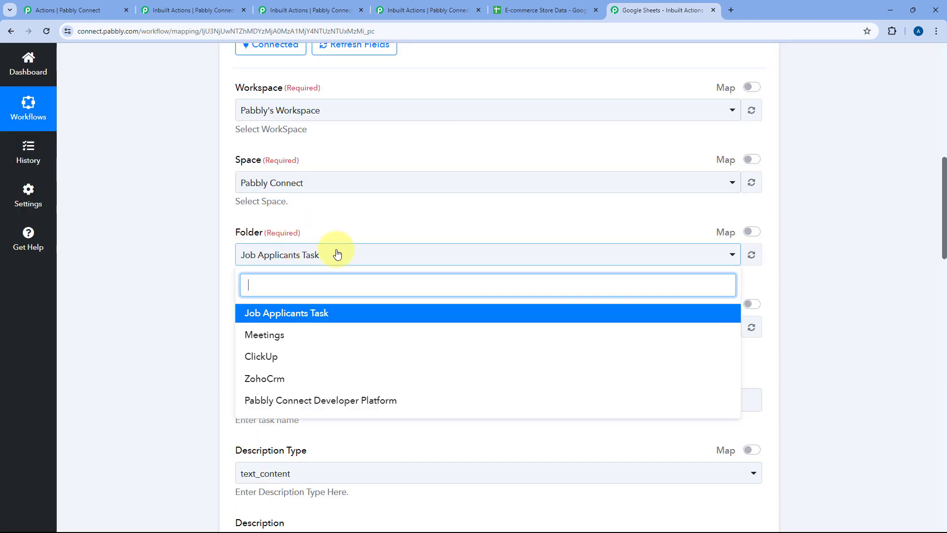
pyautogui.scroll(-1, 335, 261)
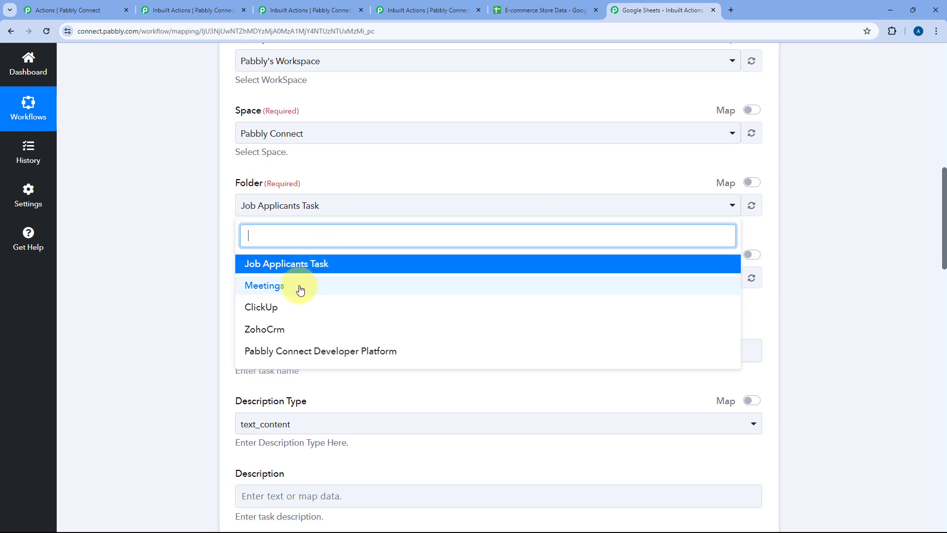
pyautogui.click(300, 287)
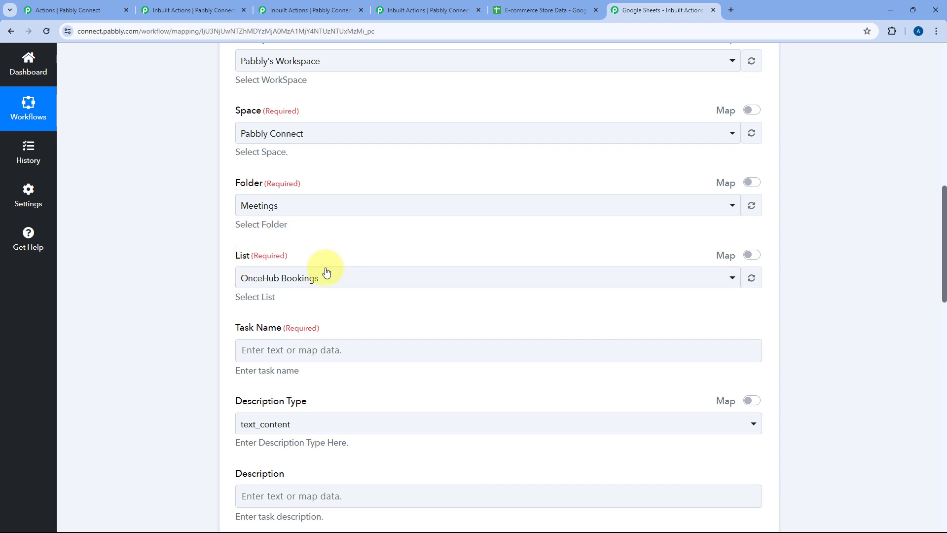
# Inspect the choices of the Folder and List fields, keeping Meetings and OnceHub Bookings.
pyautogui.click(326, 274)
pyautogui.click(311, 206)
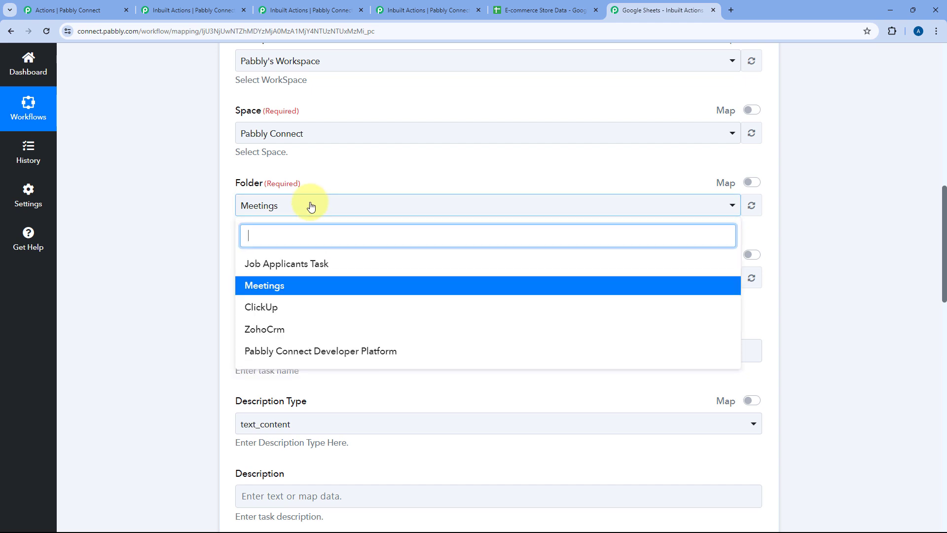
pyautogui.click(261, 210)
pyautogui.click(348, 272)
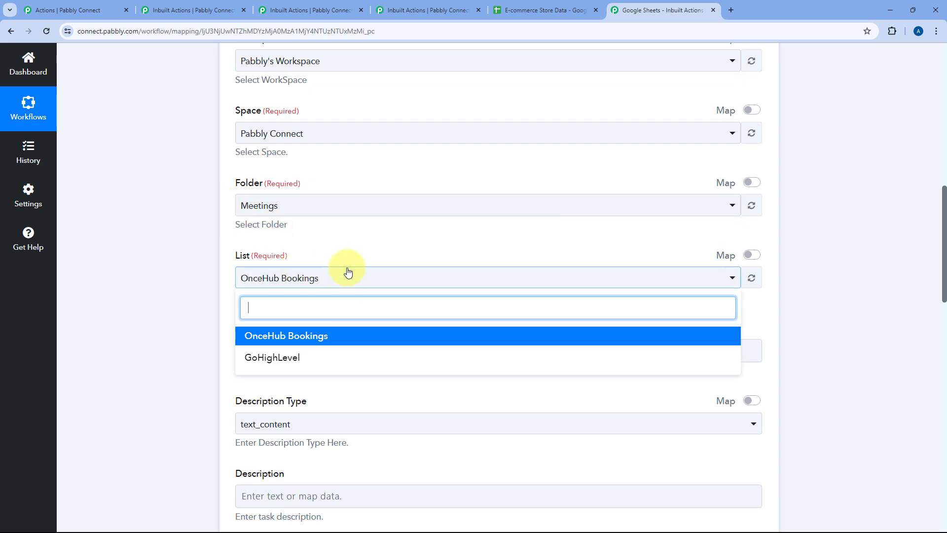
pyautogui.click(348, 270)
# Go back to the top of the ClickUp step and return to the Google Sheets Add New Row action details.
pyautogui.scroll(1, 347, 256)
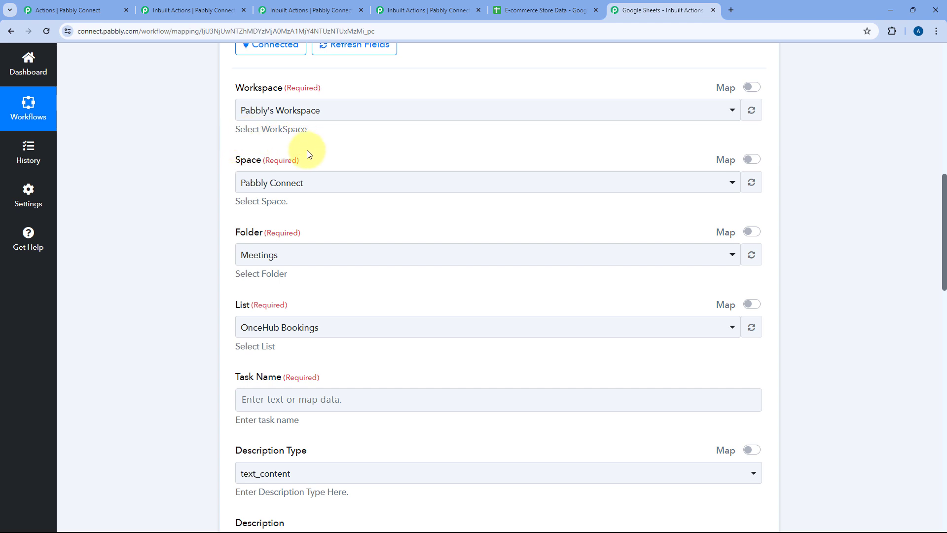
pyautogui.scroll(5, 349, 197)
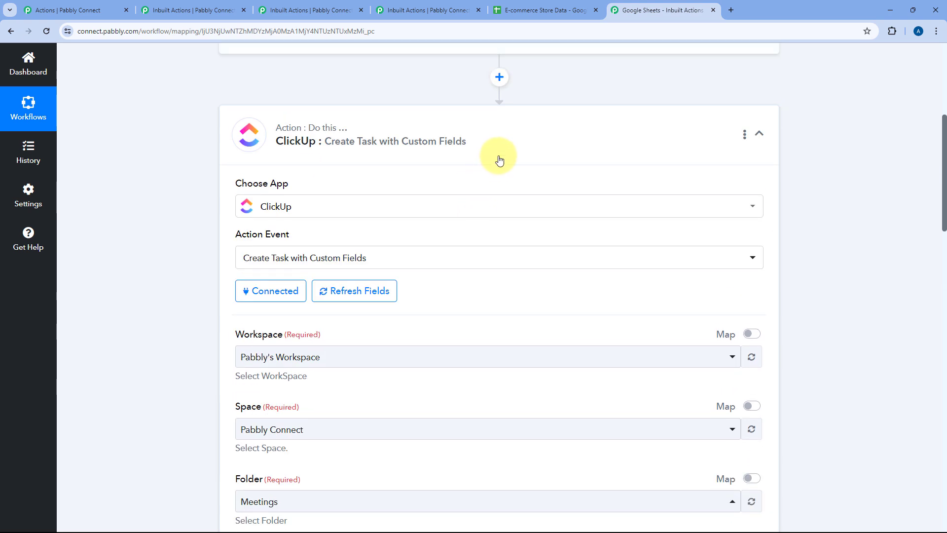
pyautogui.scroll(2, 499, 159)
pyautogui.click(74, 10)
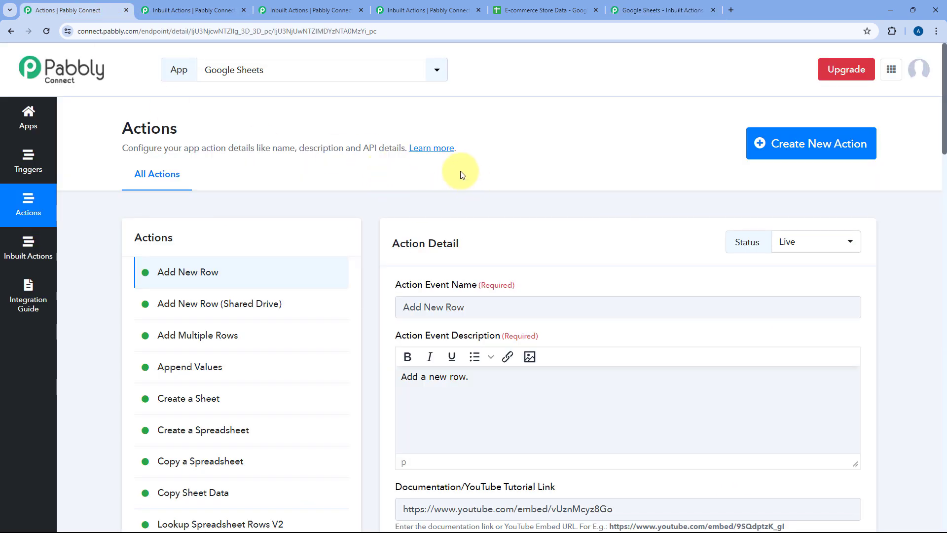